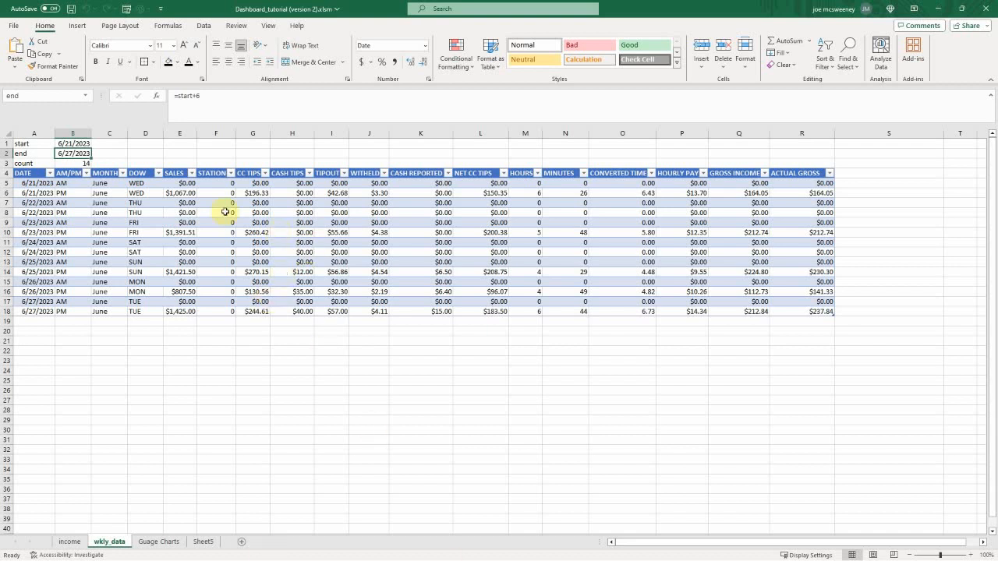
Step: Check the income sheet, then set the start date on the wkly_data sheet to 6/28/2023
left_click(69, 542)
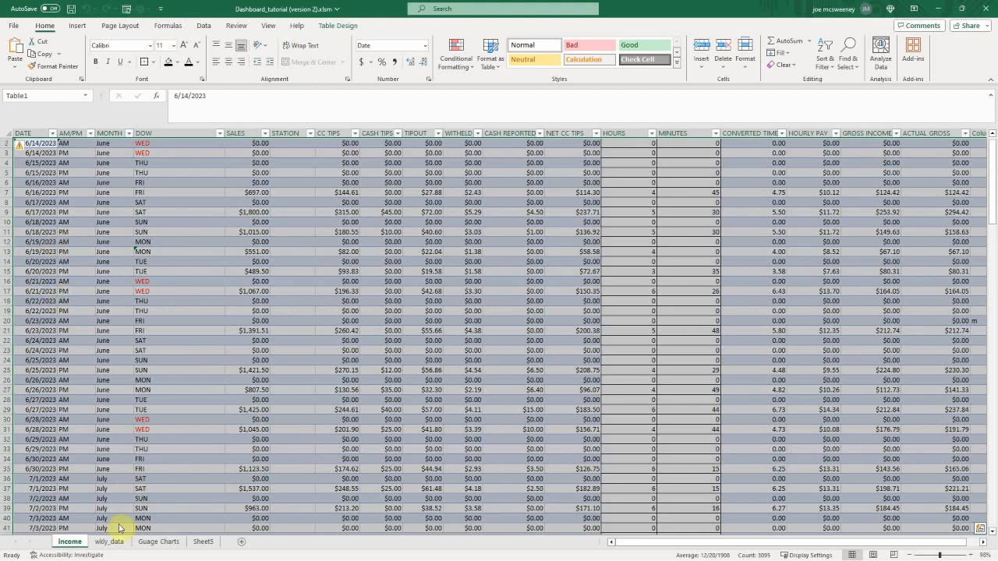
left_click(110, 542)
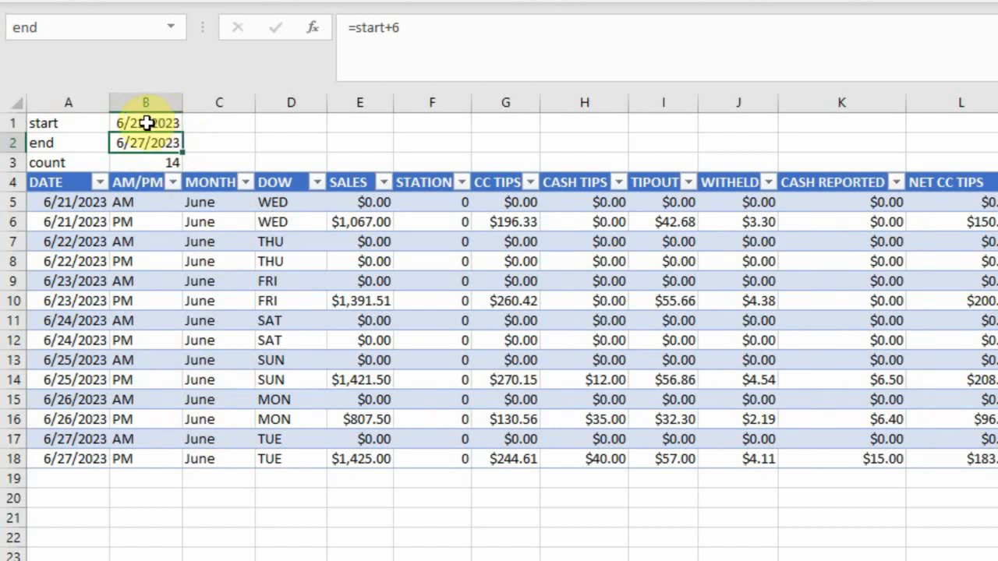
left_click(146, 123)
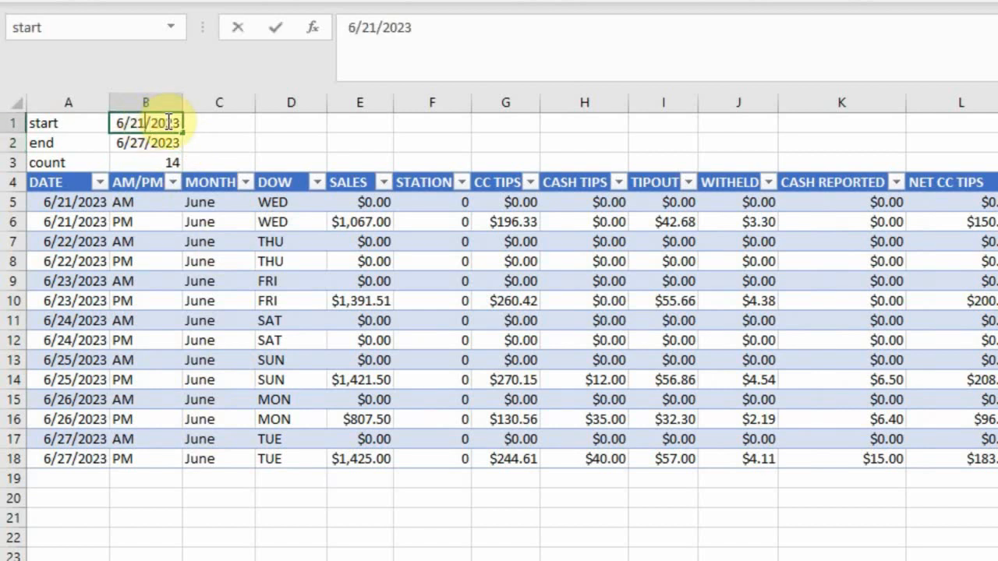
type("6/28/2023")
key("Return")
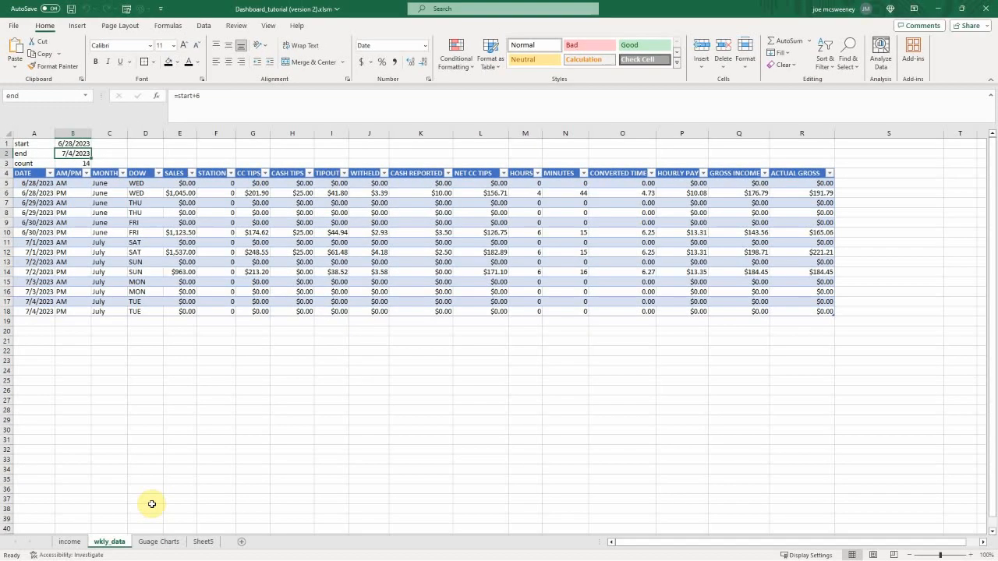
Step: View the finished Guage Charts sheet, then format the goal and goal overhead cells C1:C2 on Sheet5 as Currency
left_click(159, 541)
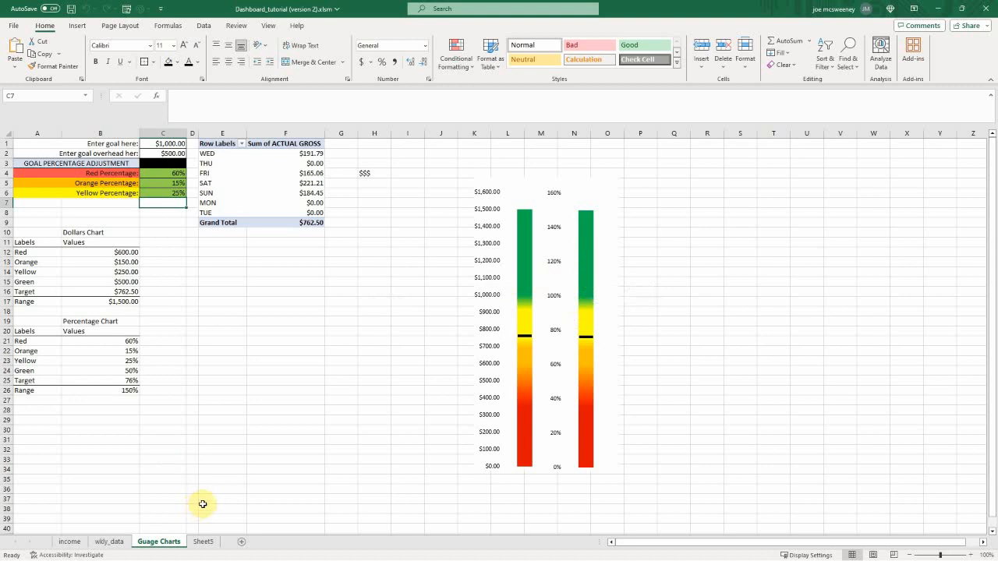
left_click(203, 541)
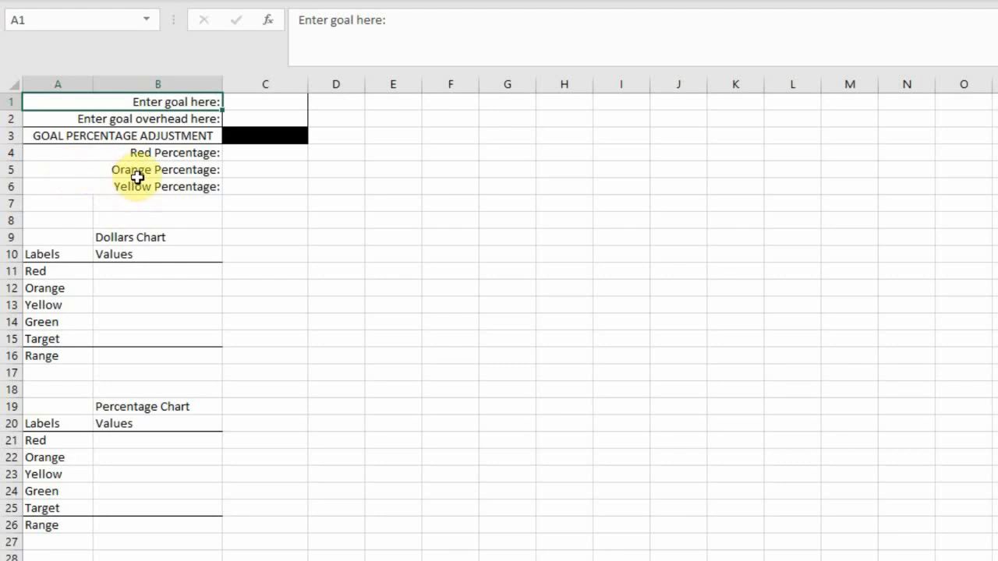
left_click_drag(248, 104, 248, 120)
right_click(254, 117)
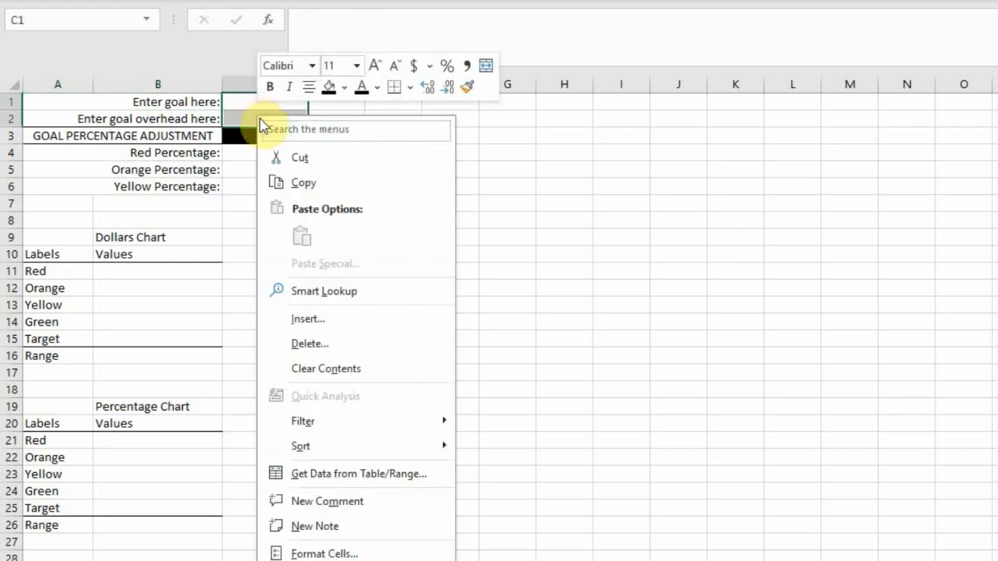
left_click(323, 553)
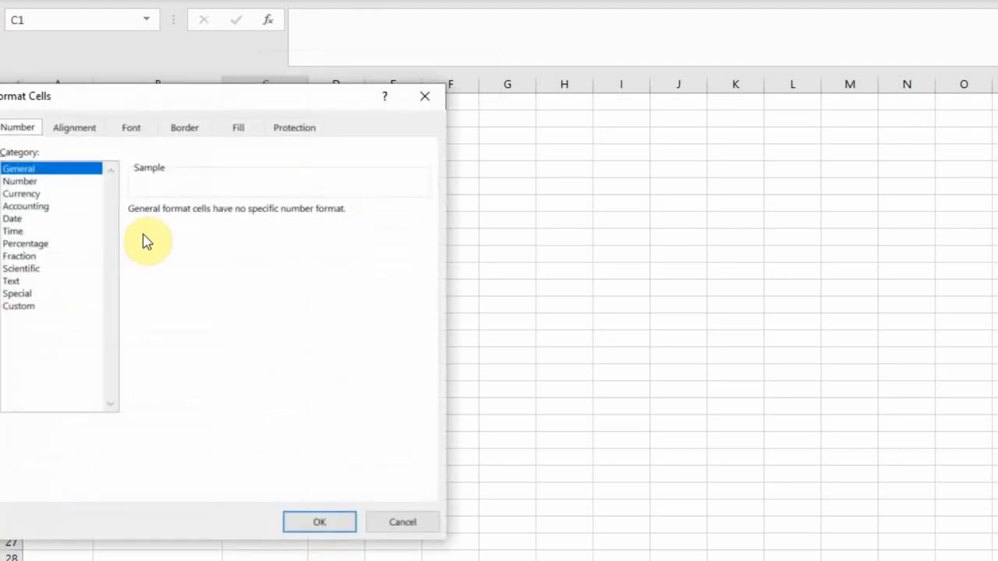
left_click_drag(132, 96, 808, 145)
left_click(730, 203)
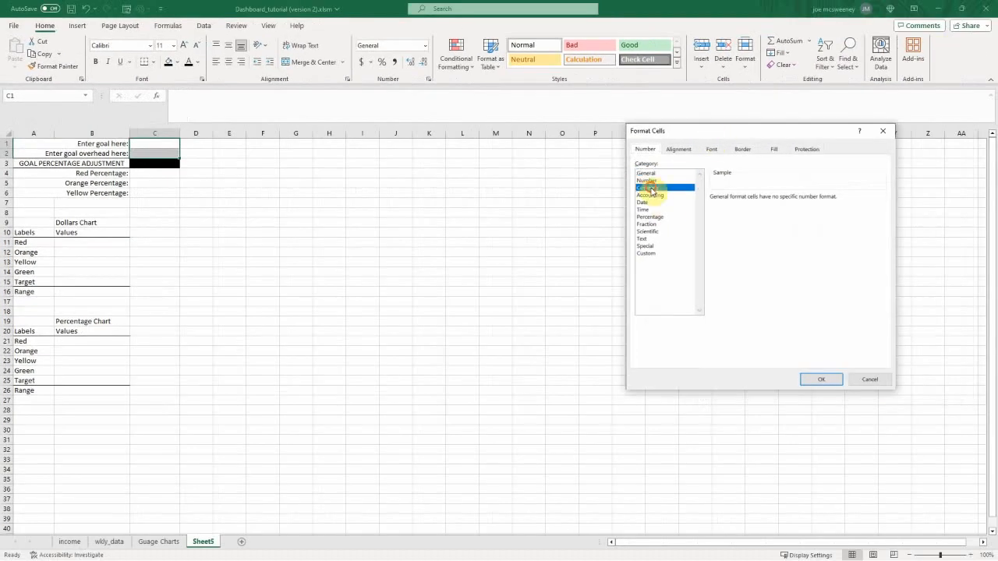
left_click(926, 418)
Step: Format the red, orange and yellow percentage cells C4:C6 as Percentage with 0 decimal places
mouse_move(149, 172)
left_mouse_down()
mouse_move(149, 198)
mouse_move(156, 176)
left_mouse_up()
left_click(149, 198)
left_click(214, 199)
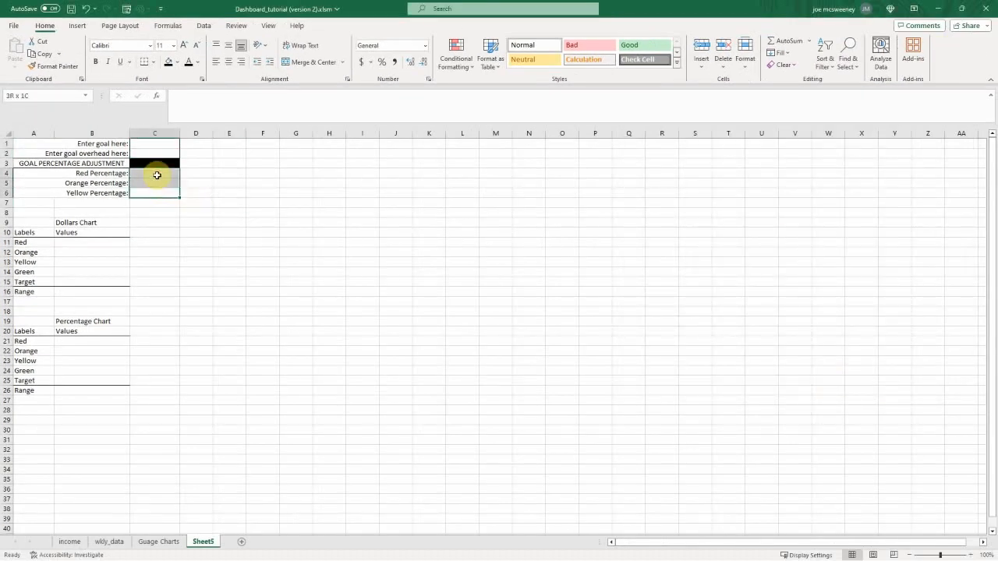
right_click(161, 183)
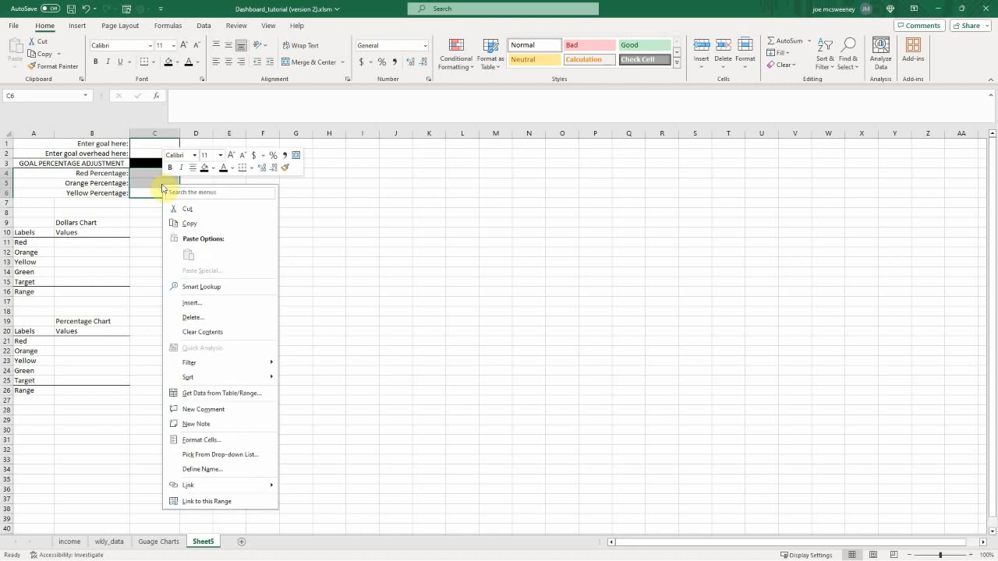
left_click(203, 441)
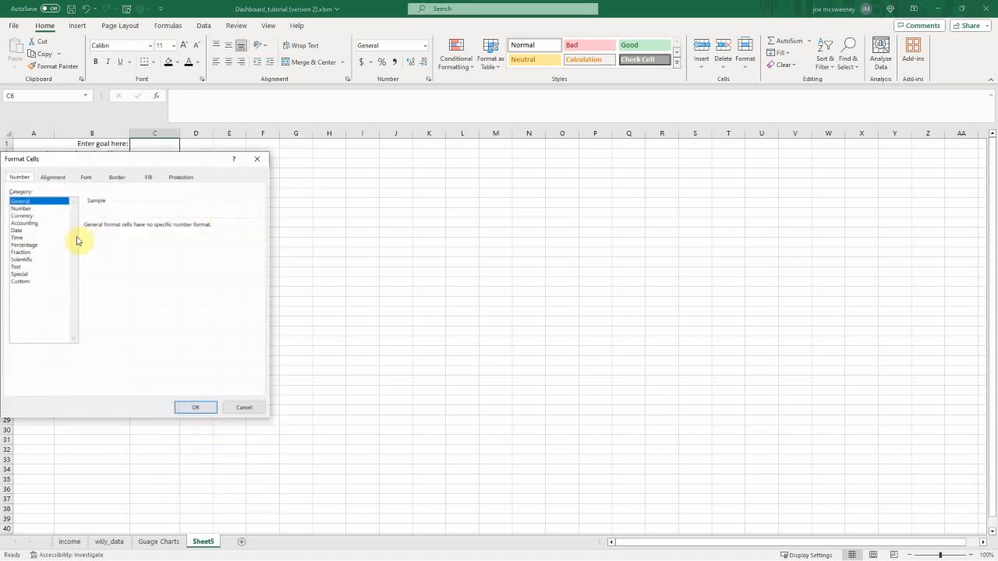
left_click(24, 244)
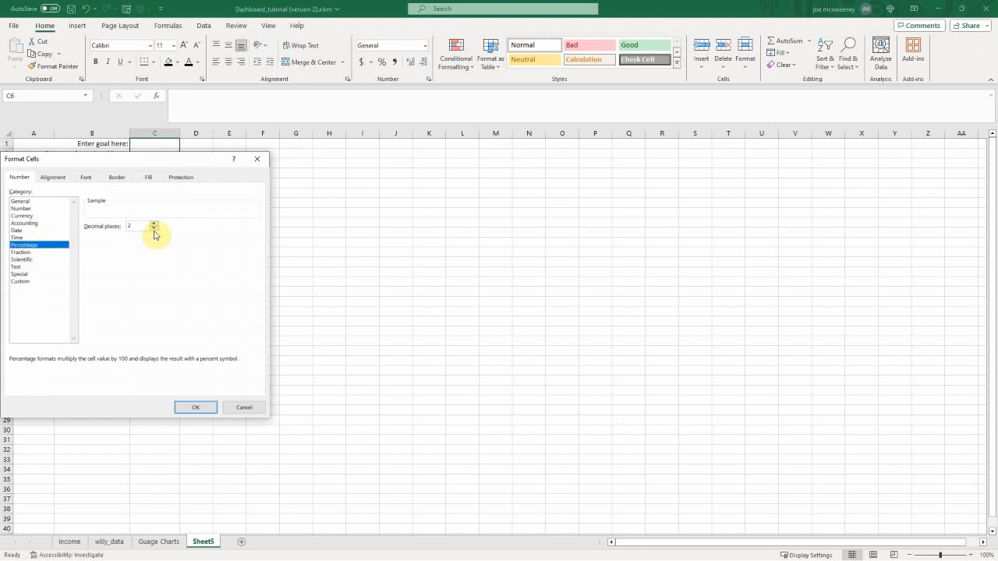
left_click(195, 407)
Step: Format the Dollars Chart value cells B11:B16 as Currency
left_click_drag(92, 243, 84, 291)
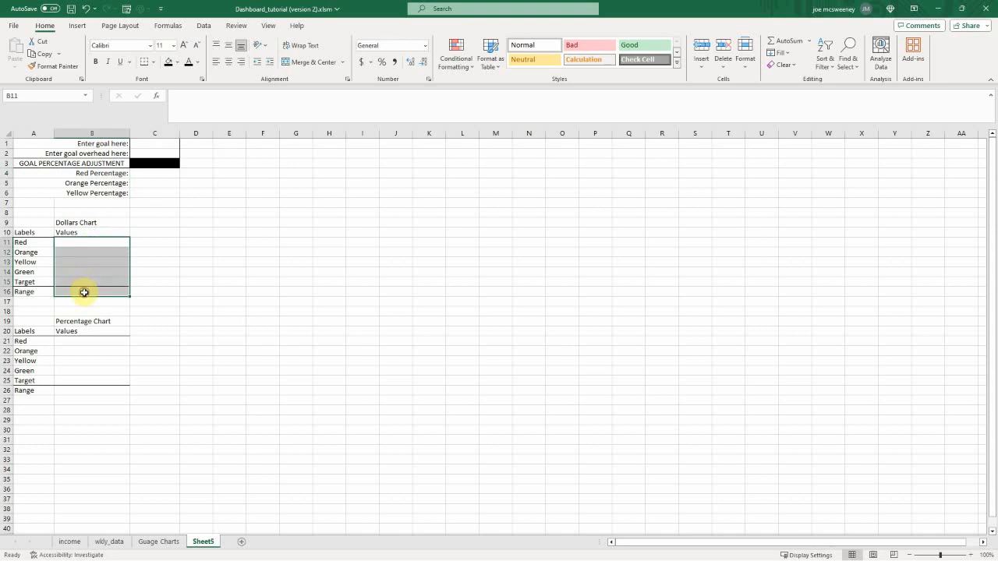
right_click(84, 291)
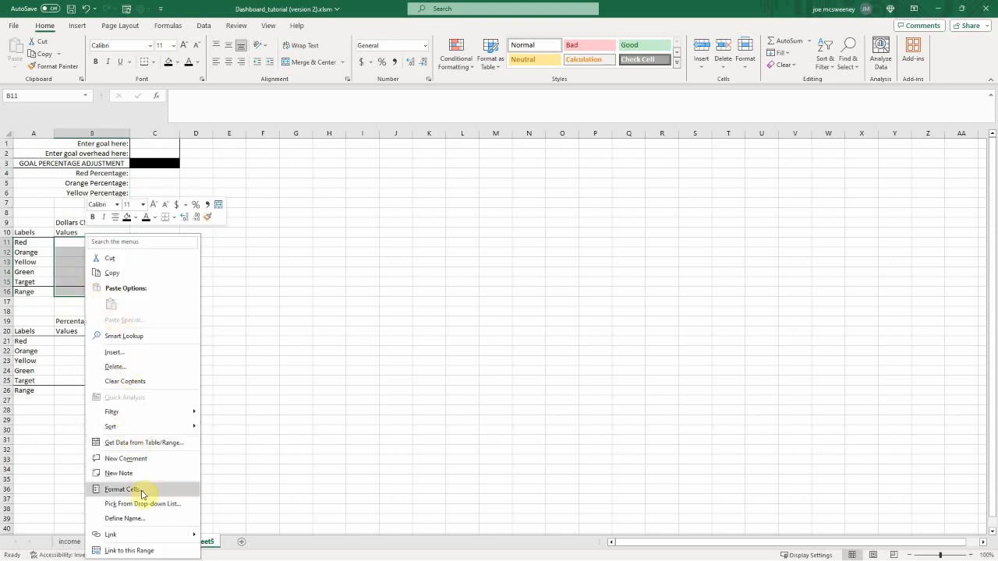
left_click(142, 493)
left_click_drag(144, 199, 668, 162)
left_click(509, 214)
left_click(677, 404)
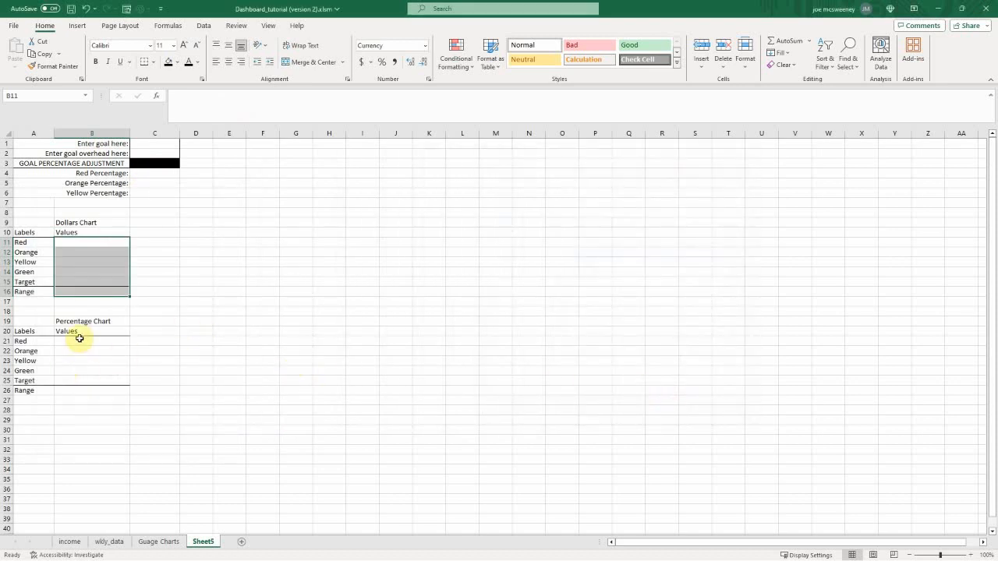
Step: Format the Percentage Chart value cells B21:B26 as Percentage with 0 decimal places
left_click_drag(80, 340, 75, 392)
right_click(90, 360)
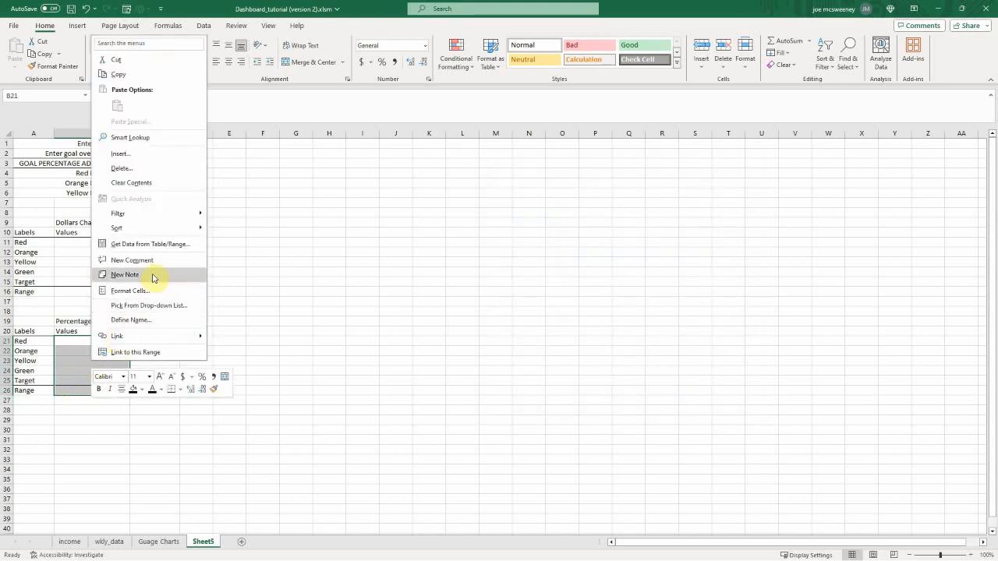
left_click(134, 291)
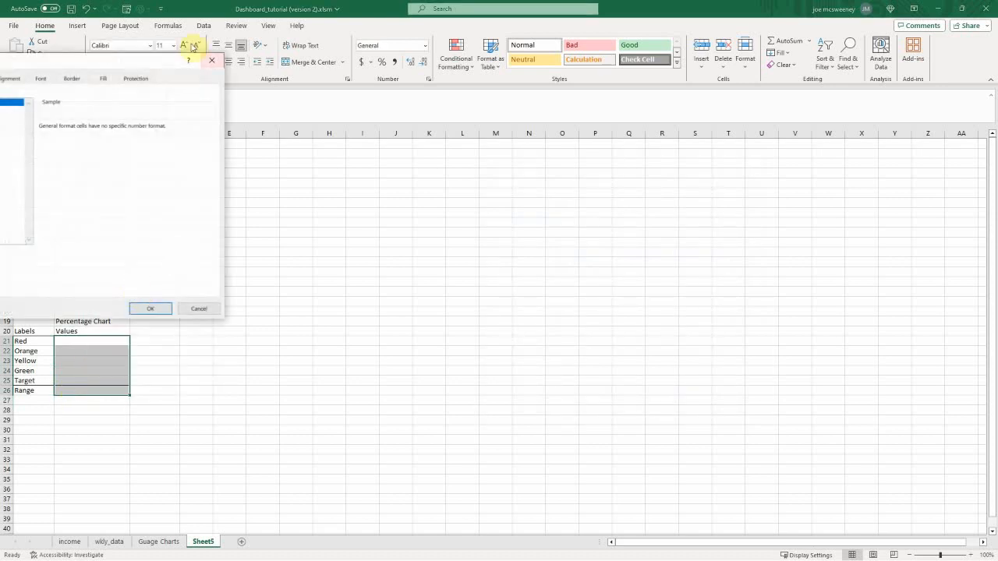
left_click_drag(142, 62, 487, 102)
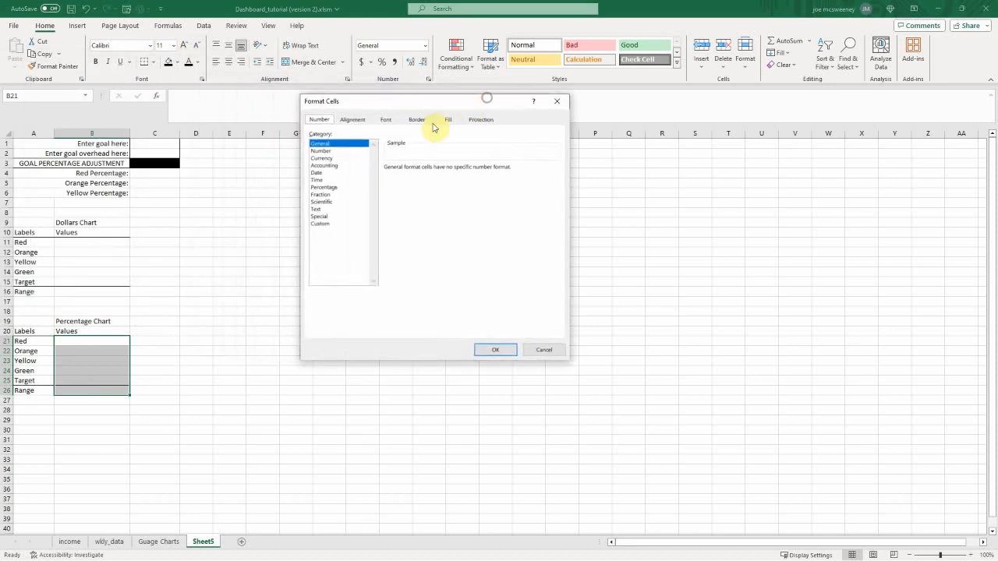
left_click(326, 188)
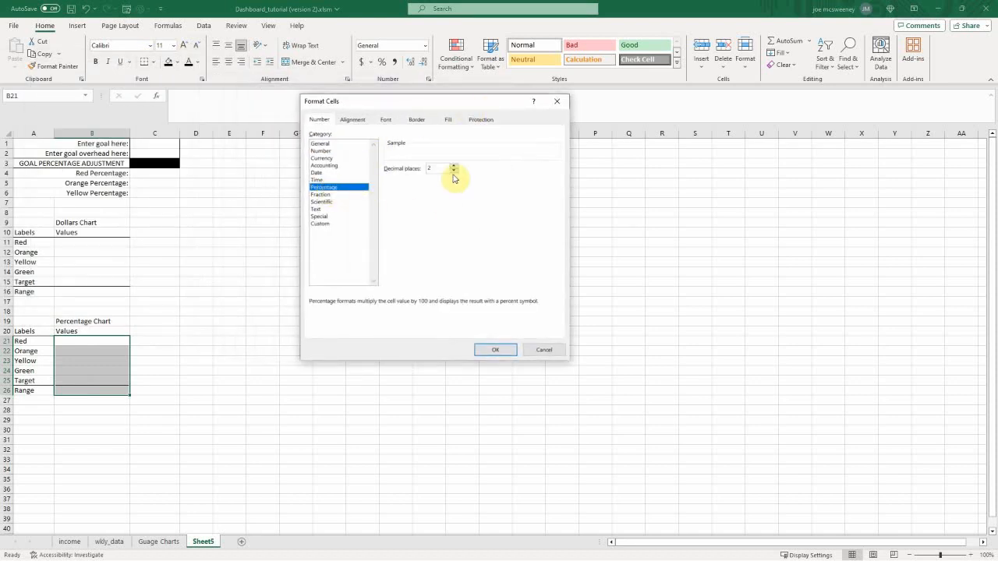
left_click(497, 355)
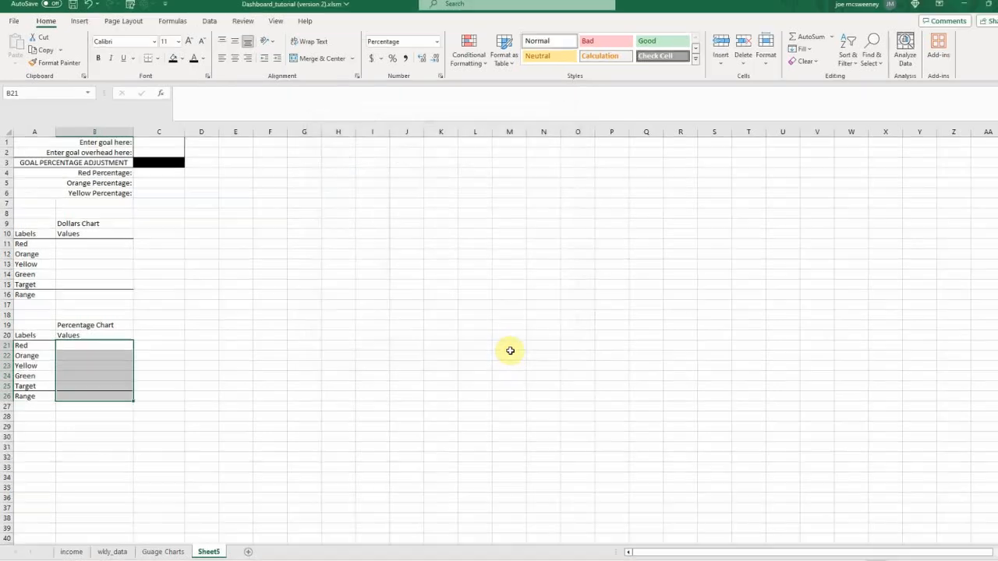
left_click(229, 381)
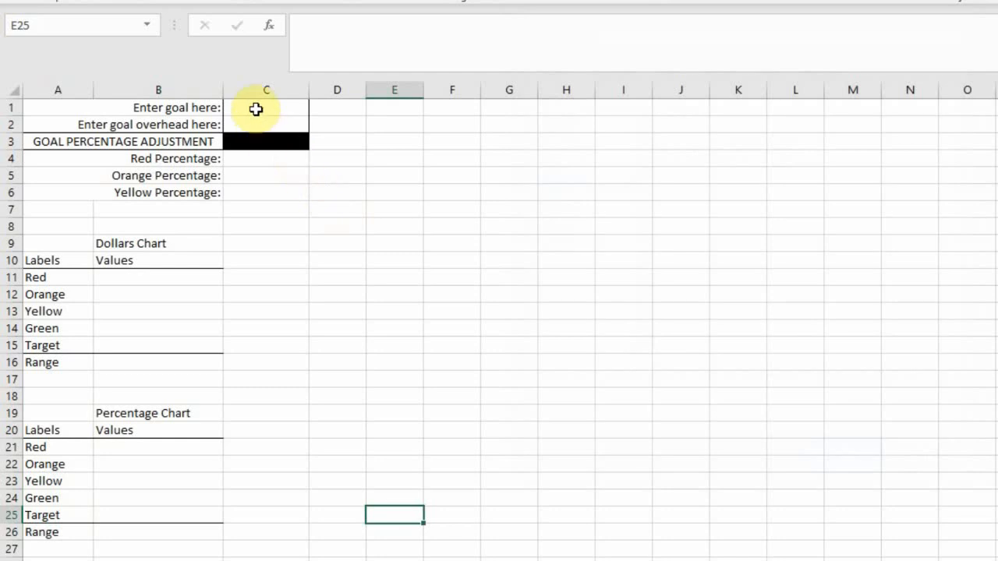
Step: Enter a goal of 1000 in C1 and a goal overhead of 500 in C2
left_click(255, 109)
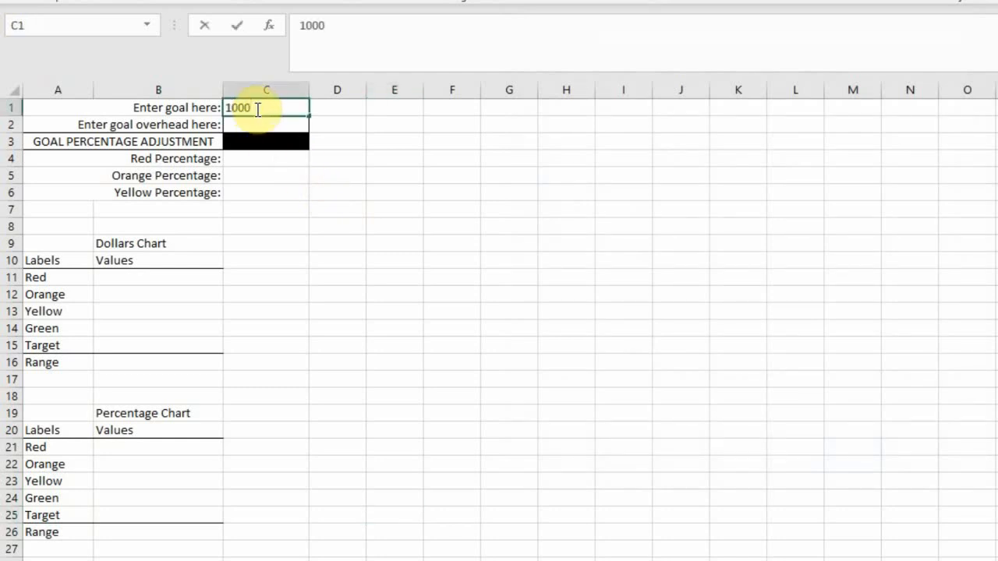
key("Return")
Step: Enter the goal percentage adjustments: 60% for red, 15% for orange and 25% for yellow
key("Return")
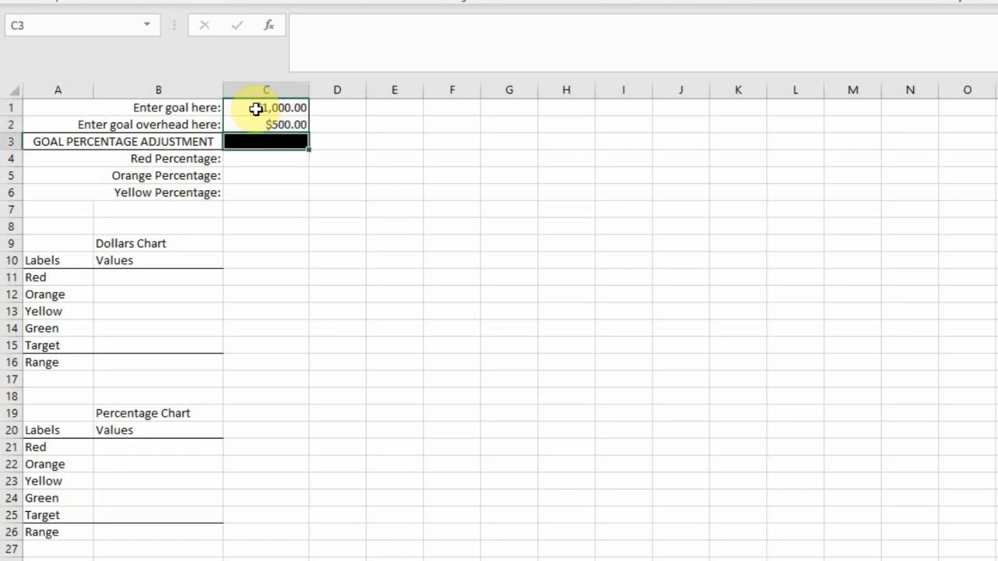
left_click(265, 156)
type("60%")
key("Return")
type("15%")
key("Return")
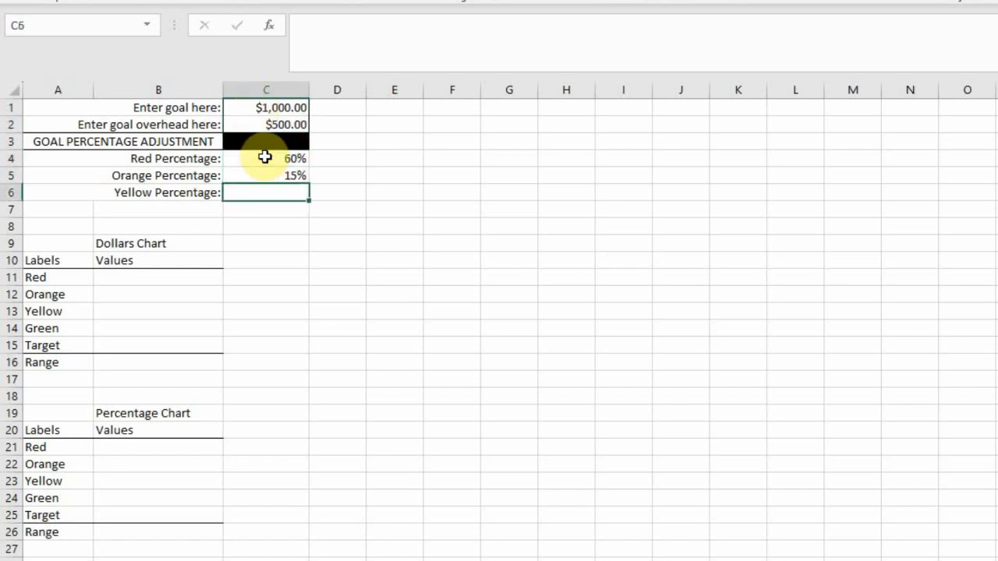
type("25")
Step: Copy the three adjustment percentages into the Percentage Chart's red, orange and yellow values, and set its green value to 50%
key("Return")
left_click_drag(265, 157, 265, 191)
key("ctrl+c")
left_click(143, 451)
key("ctrl+v")
left_click(291, 326)
left_click(187, 499)
type("50%")
Step: Fill in the Dollars Chart values: red 600, orange 150, yellow 250 and green 500
key("Return")
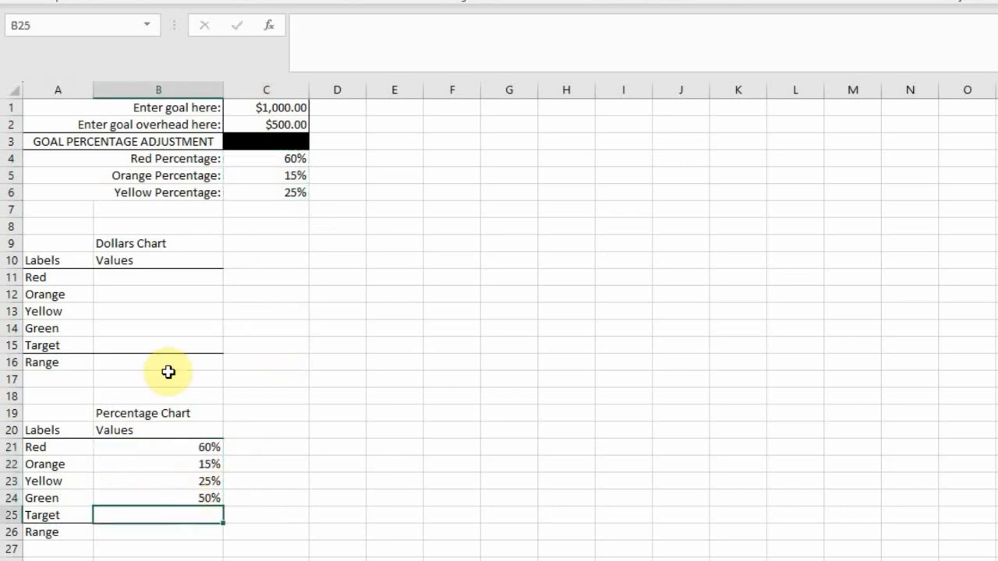
left_click(180, 281)
type("600")
key("Return")
type("150")
key("Return")
type("250")
key("Return")
key("Return")
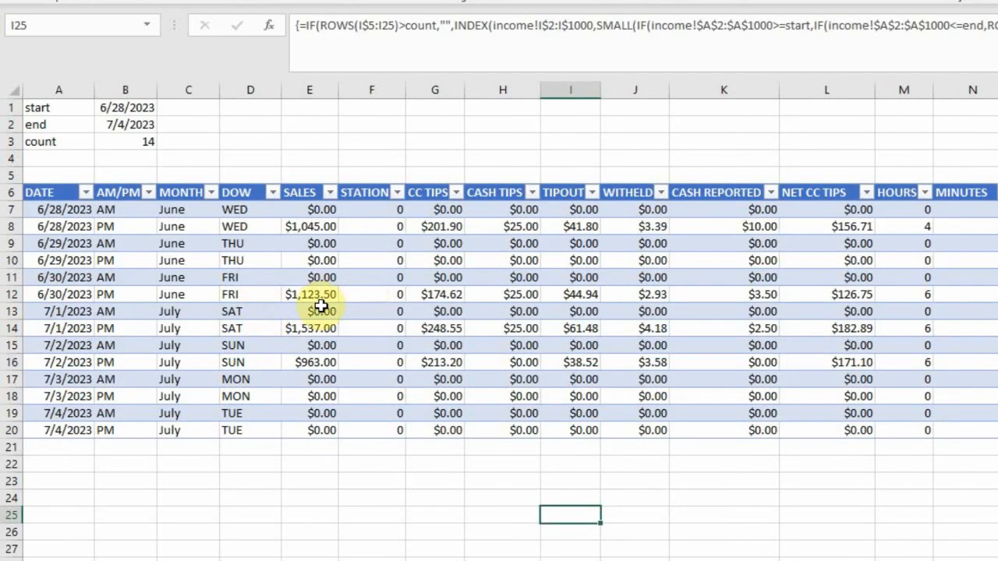
Step: Review the workbook's defined names and the weekly data table range A6:R20 that the pivot source covers
left_click(148, 26)
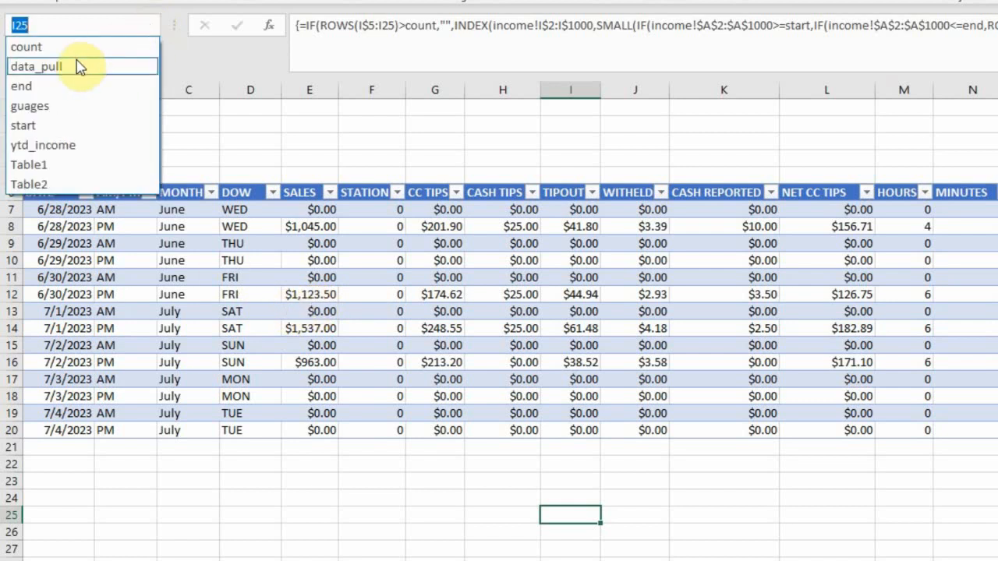
left_click(288, 491)
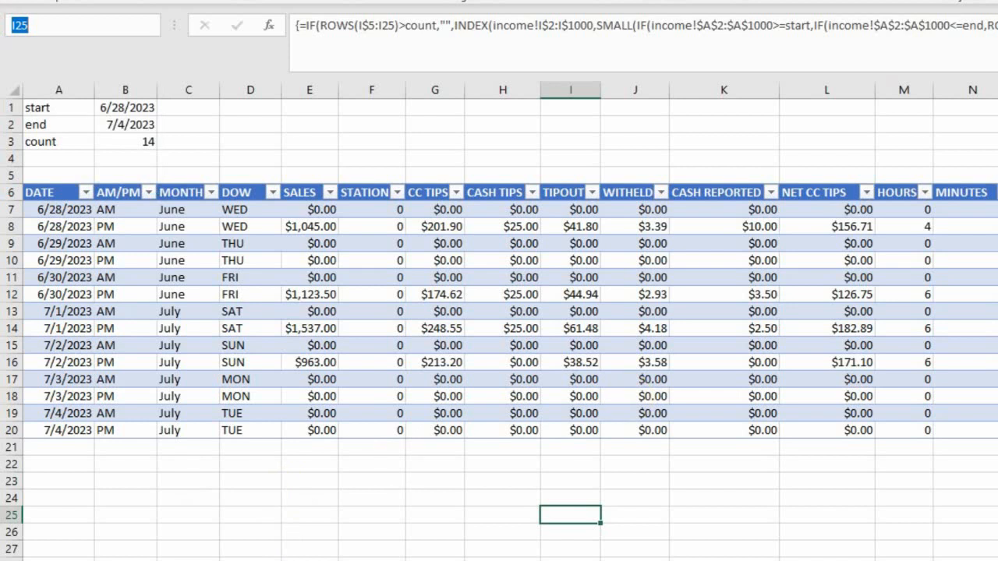
left_click_drag(997, 430, 61, 193)
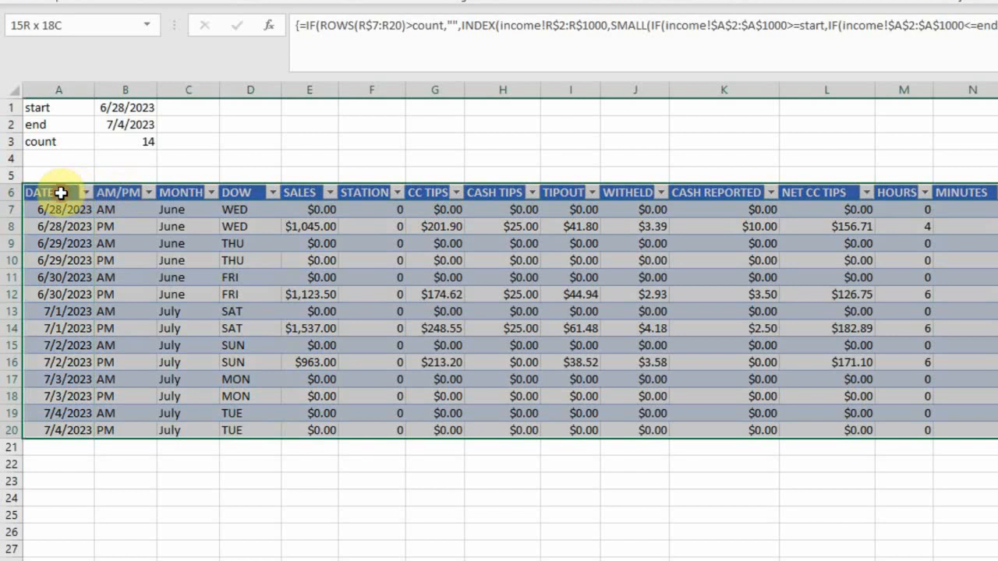
left_click(46, 27)
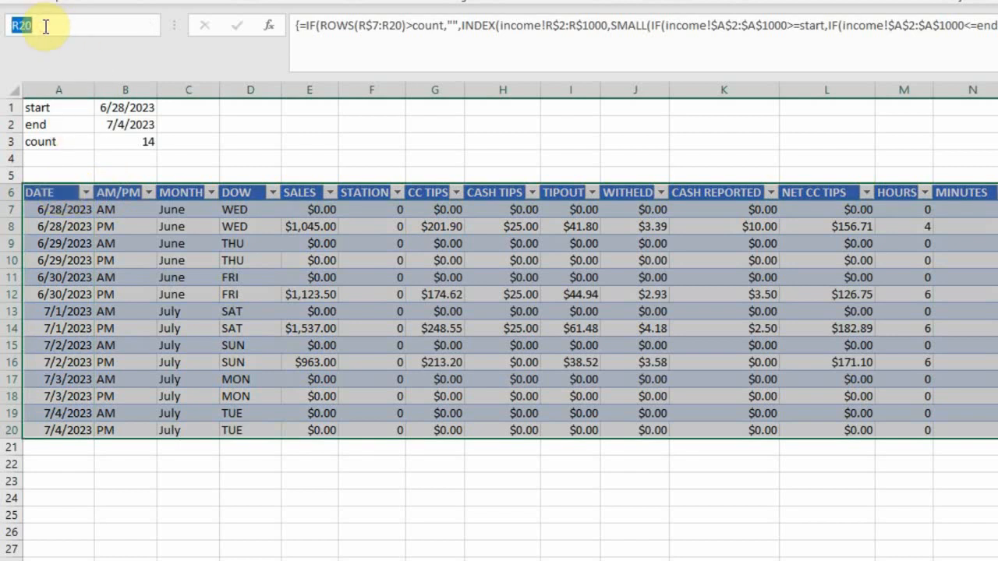
left_click(264, 518)
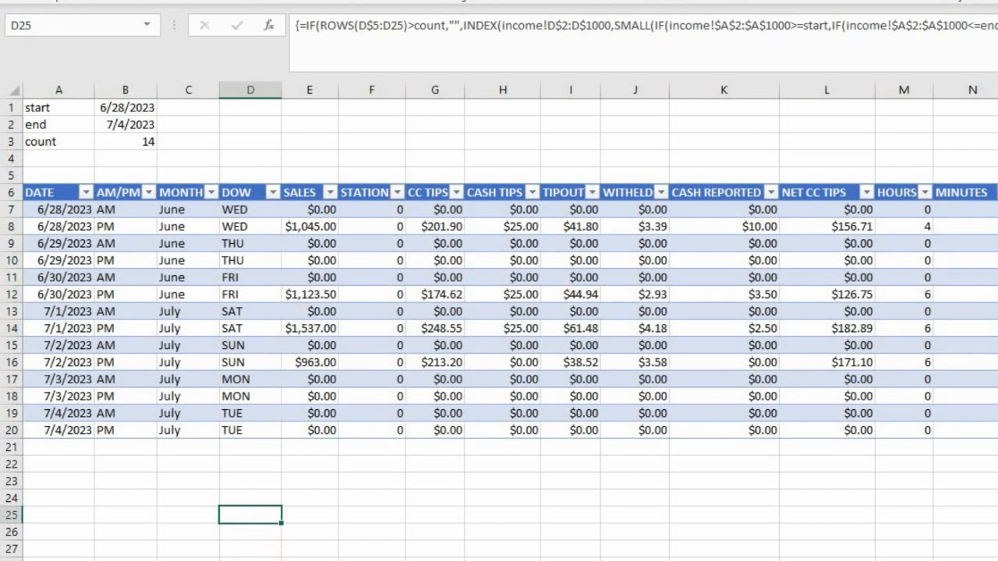
Step: Insert a PivotTable from the data_pull range into Sheet5 at cell E1, on the existing worksheet
left_click(203, 542)
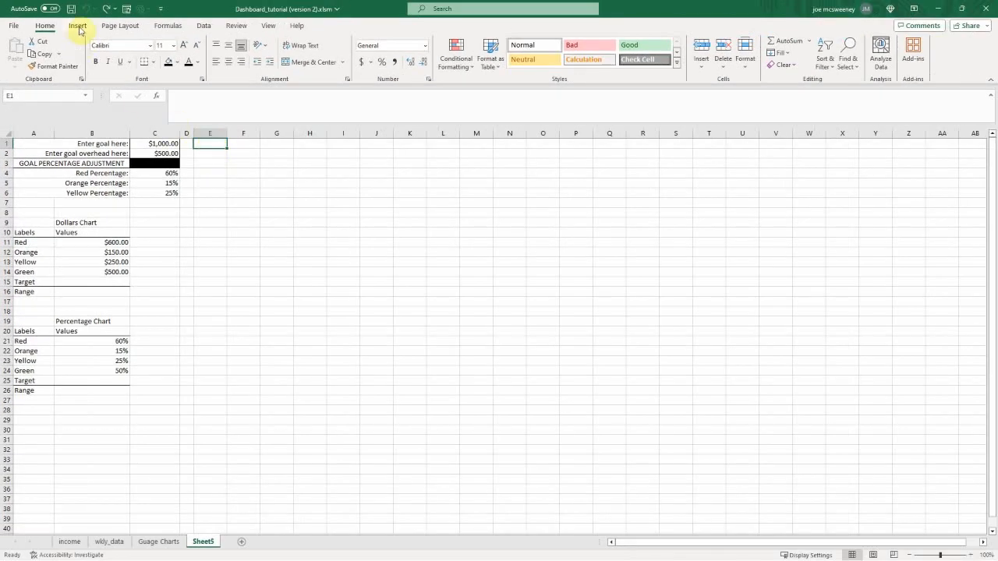
left_click(78, 26)
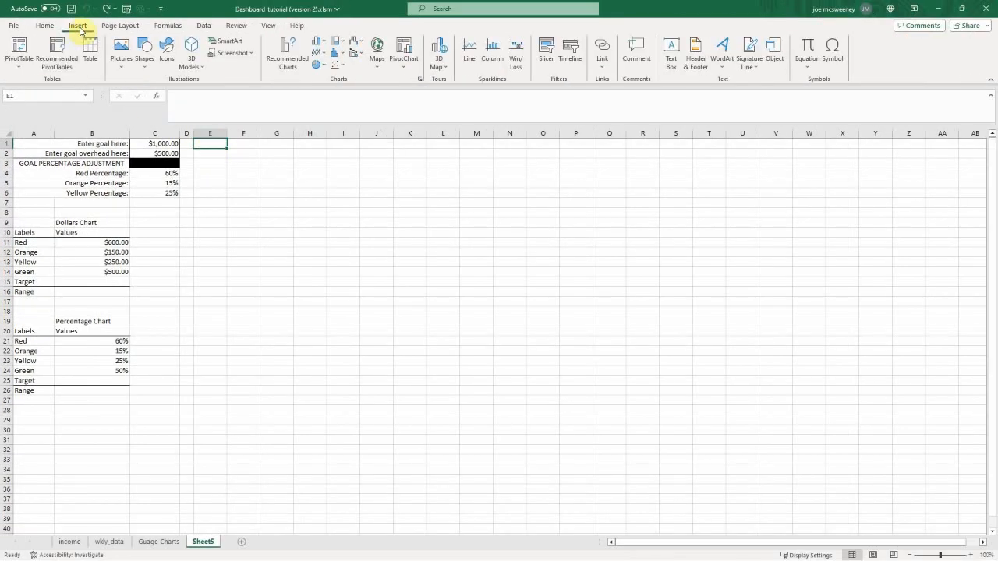
left_click(17, 49)
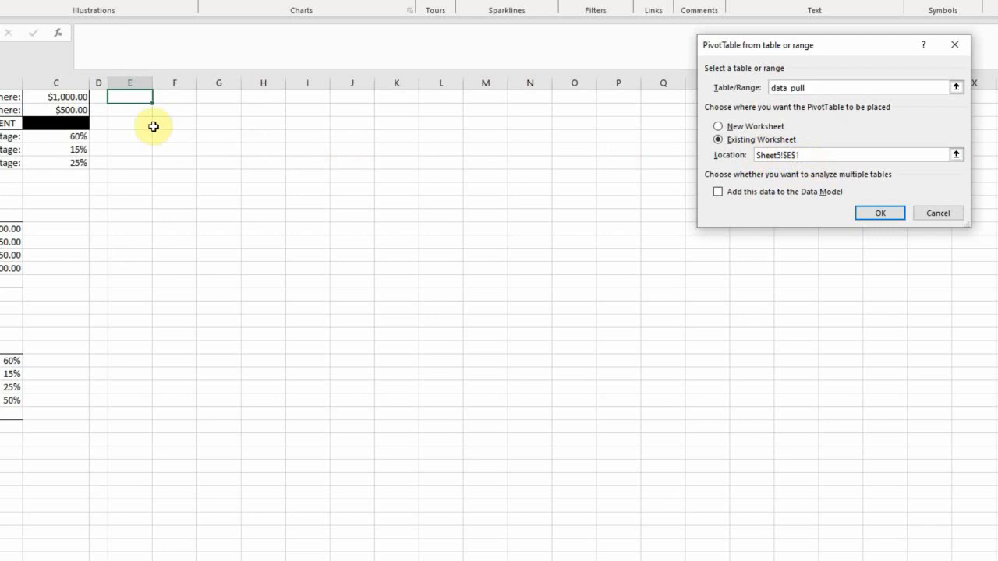
left_click(881, 213)
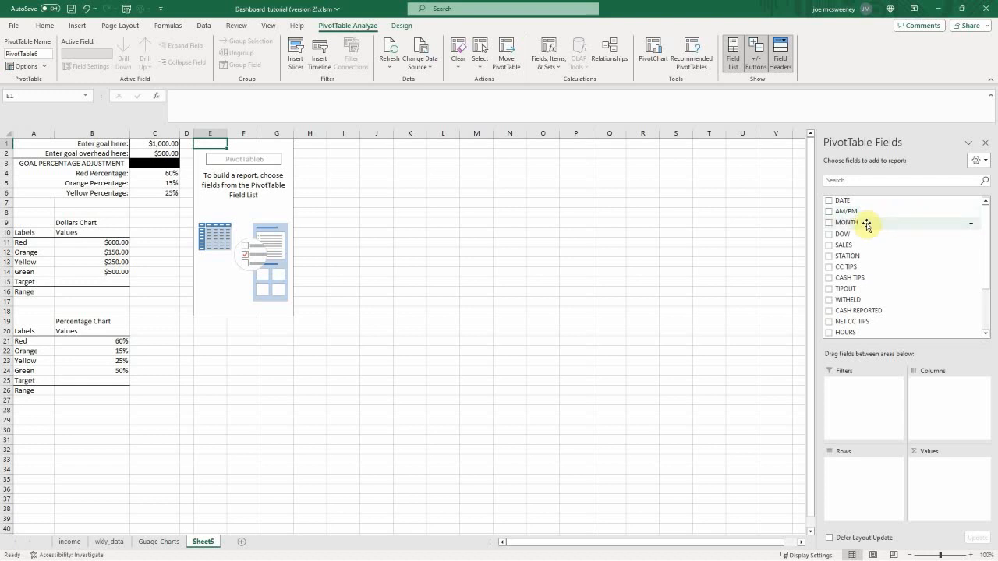
Step: Lay out the PivotTable with DOW as rows and the sum of ACTUAL GROSS as values
left_click_drag(849, 234, 857, 476)
left_click_drag(987, 280, 987, 330)
left_click_drag(858, 320, 942, 471)
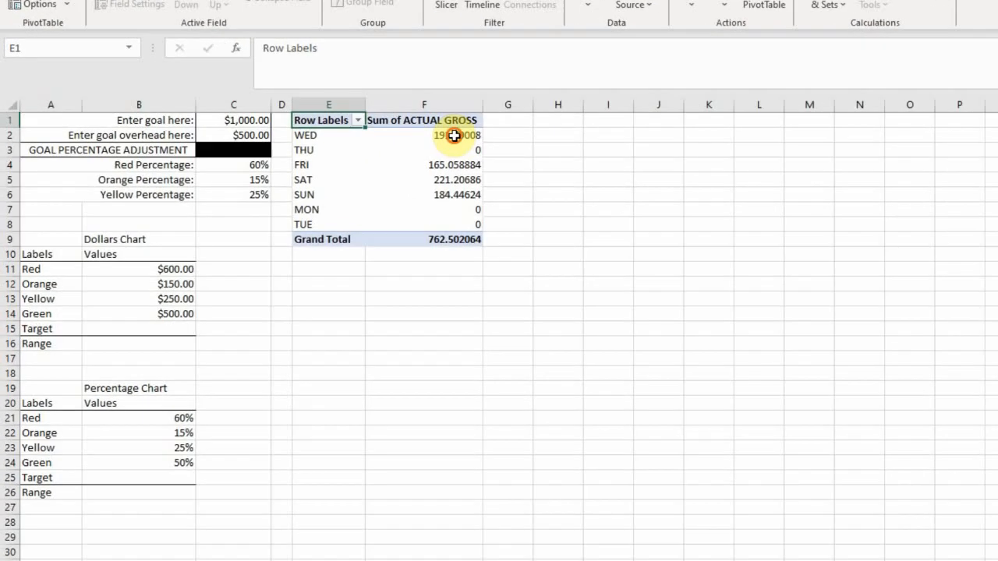
Step: Format the PivotTable's ACTUAL GROSS values and grand total as Currency with the $ symbol and 2 decimal places
left_click_drag(285, 154, 303, 222)
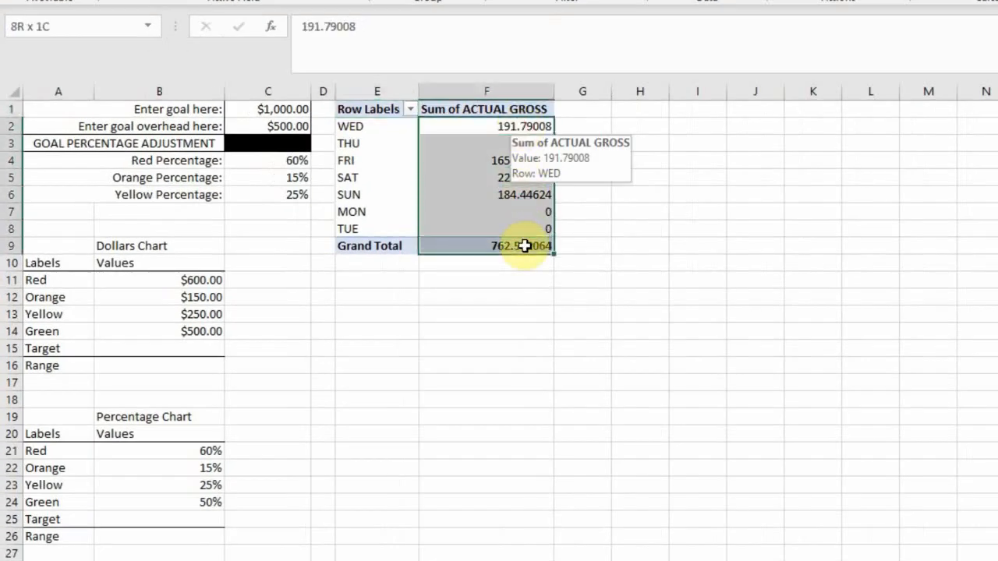
right_click(518, 218)
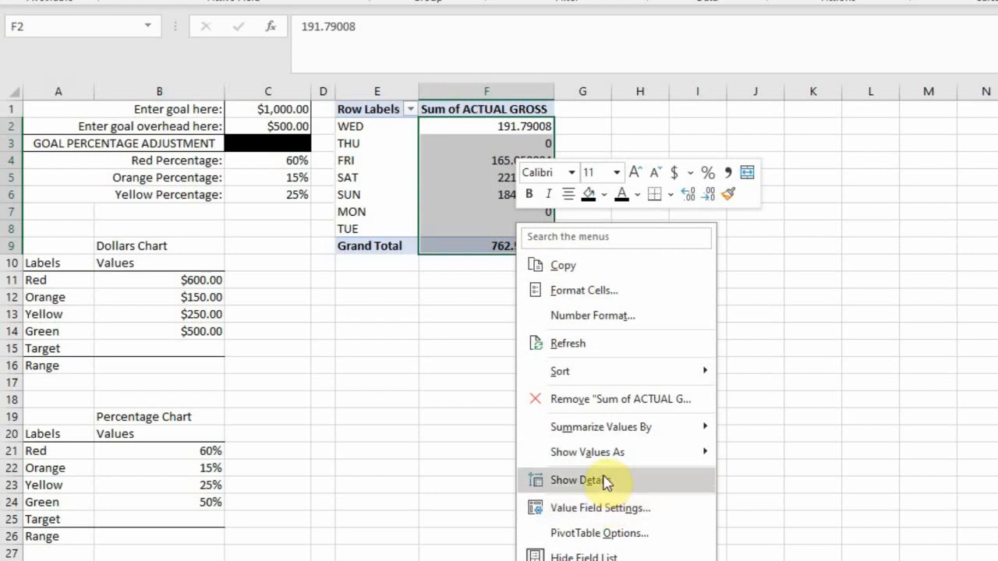
left_click(606, 315)
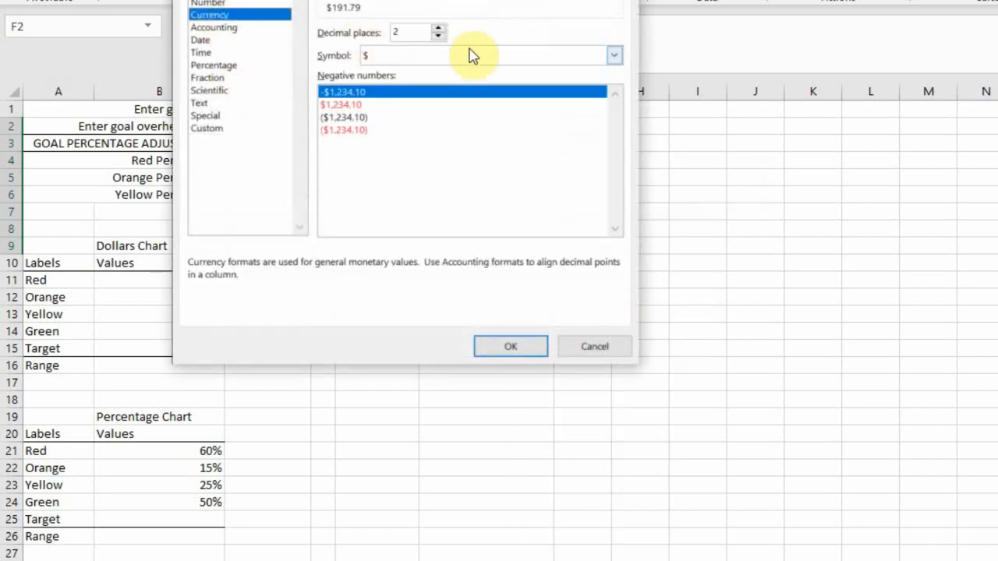
left_click(523, 352)
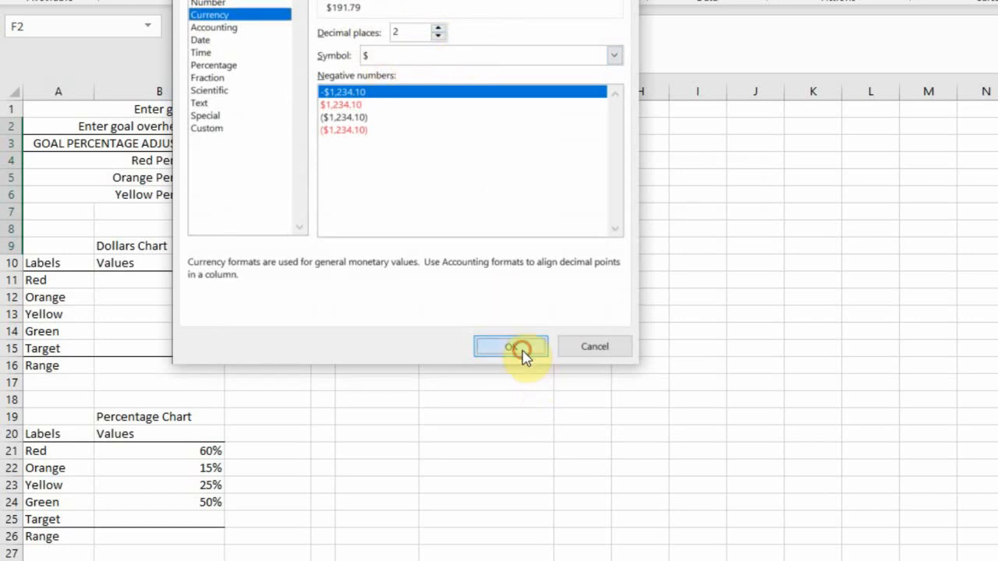
left_click(522, 350)
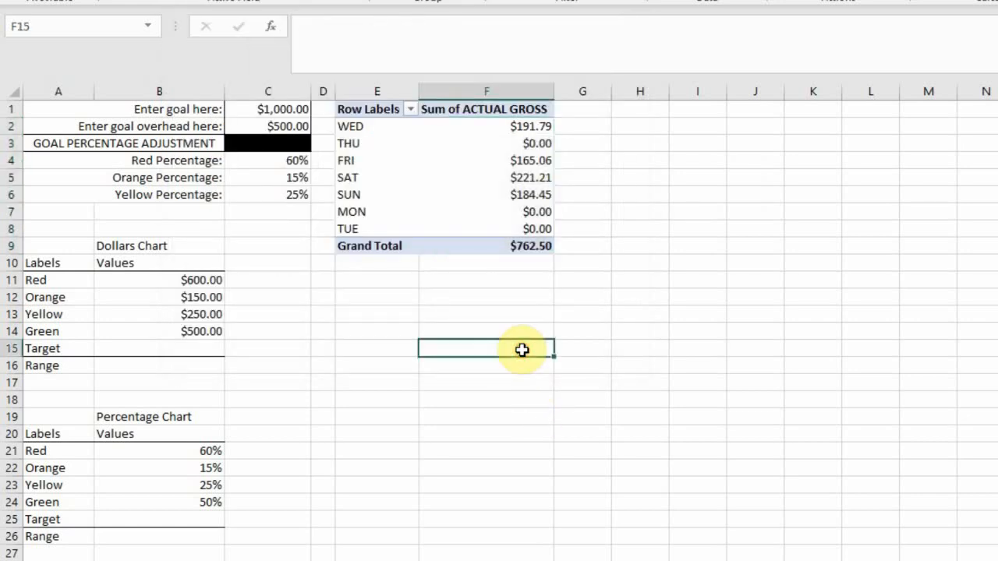
Step: Link the Dollars Chart's Target value in B15 to the PivotTable's grand total with =GETPIVOTDATA("ACTUAL GROSS",$E$1)
left_click(205, 348)
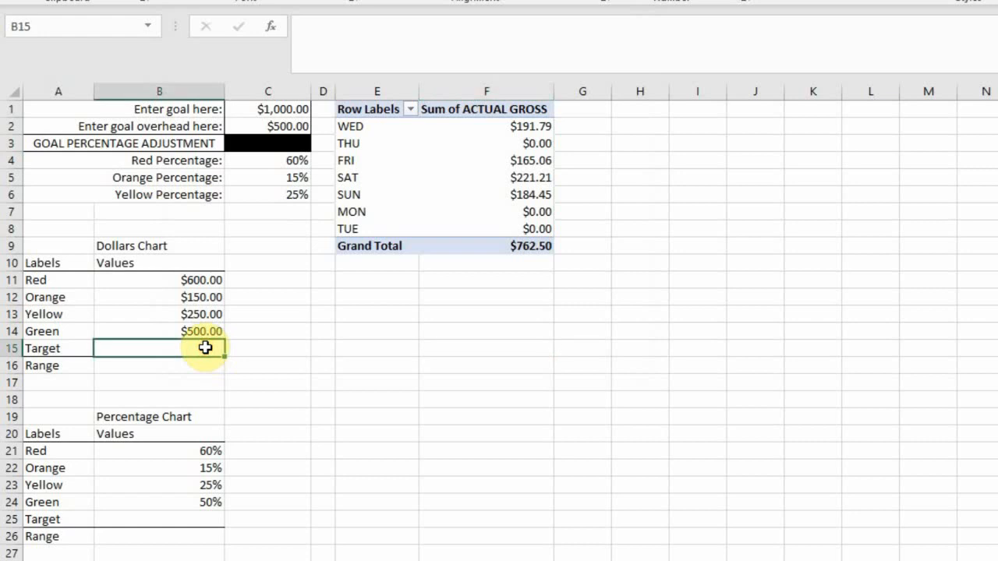
type("=")
left_click(518, 247)
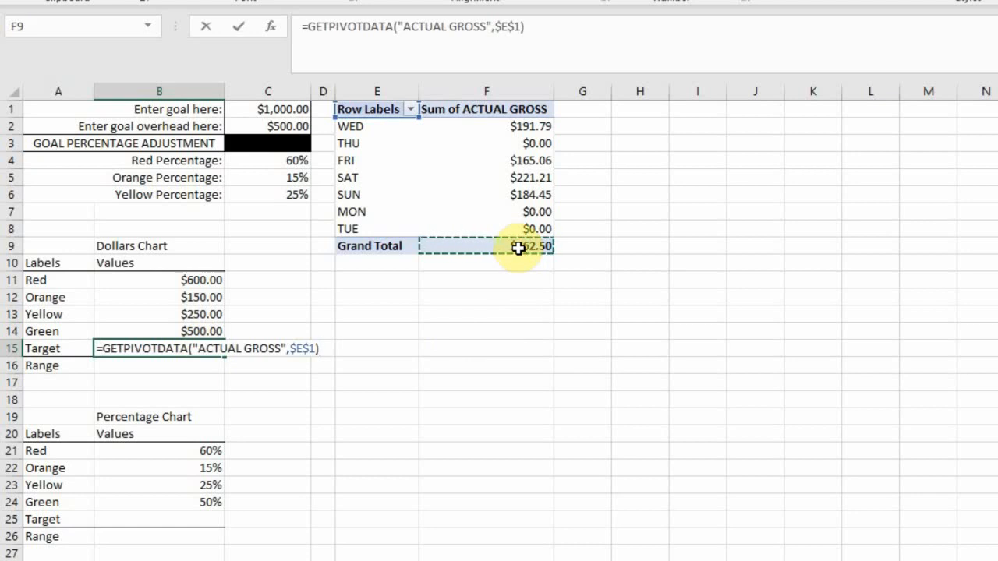
key("Return")
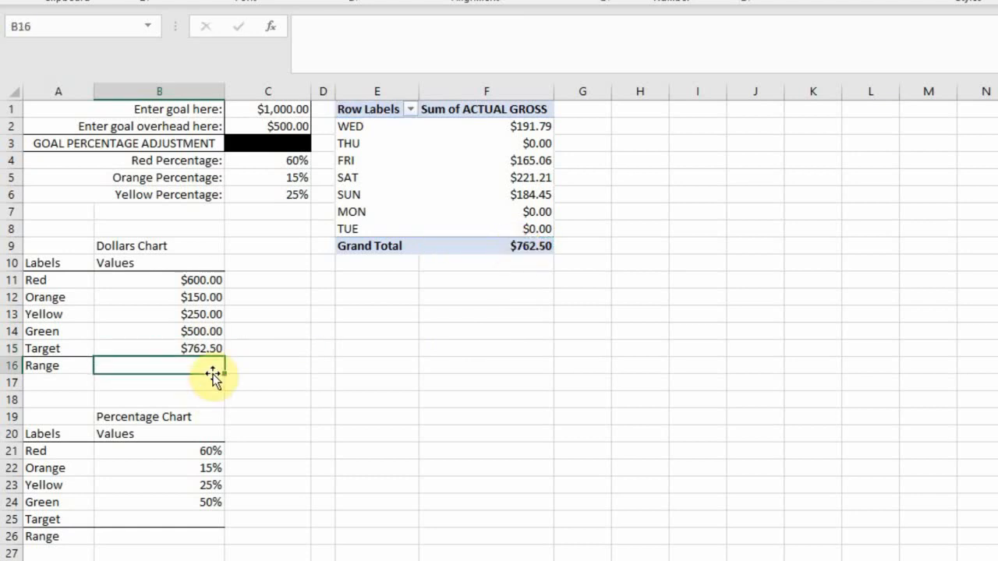
Step: Calculate the Percentage Chart's Target in B25 as the PivotTable grand total divided by the goal in C1
left_click(203, 519)
left_click(203, 519)
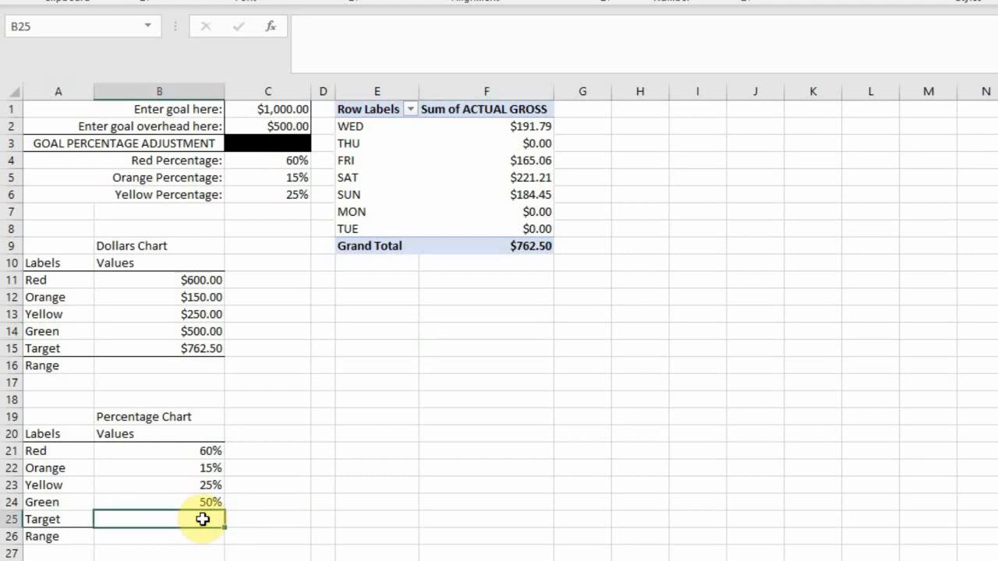
type("=")
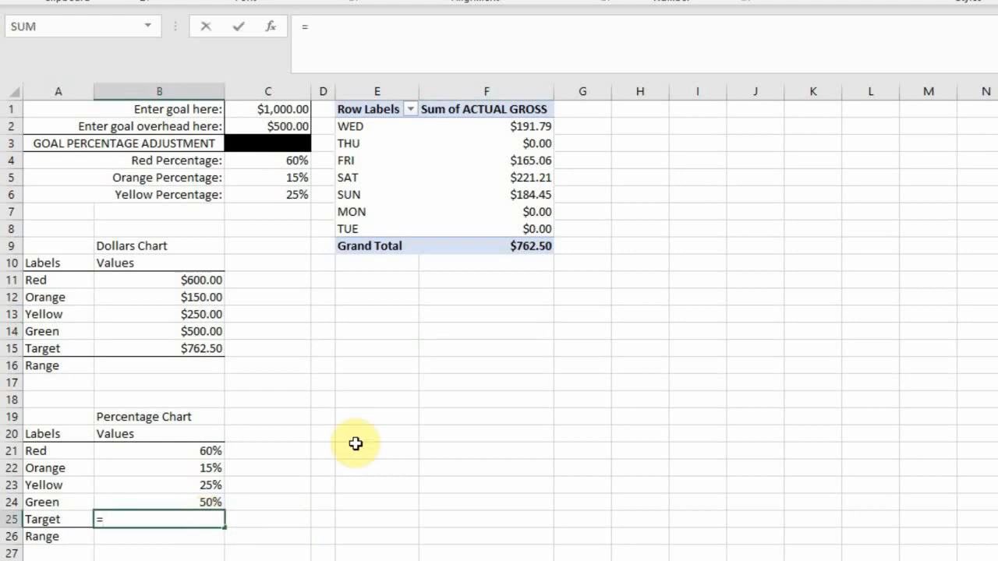
left_click(539, 247)
type("/")
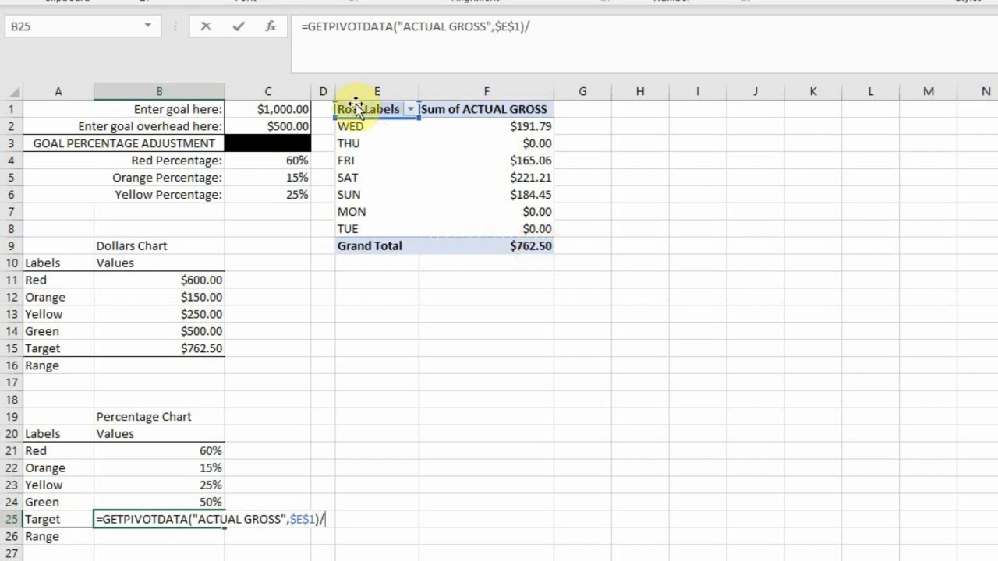
left_click(283, 110)
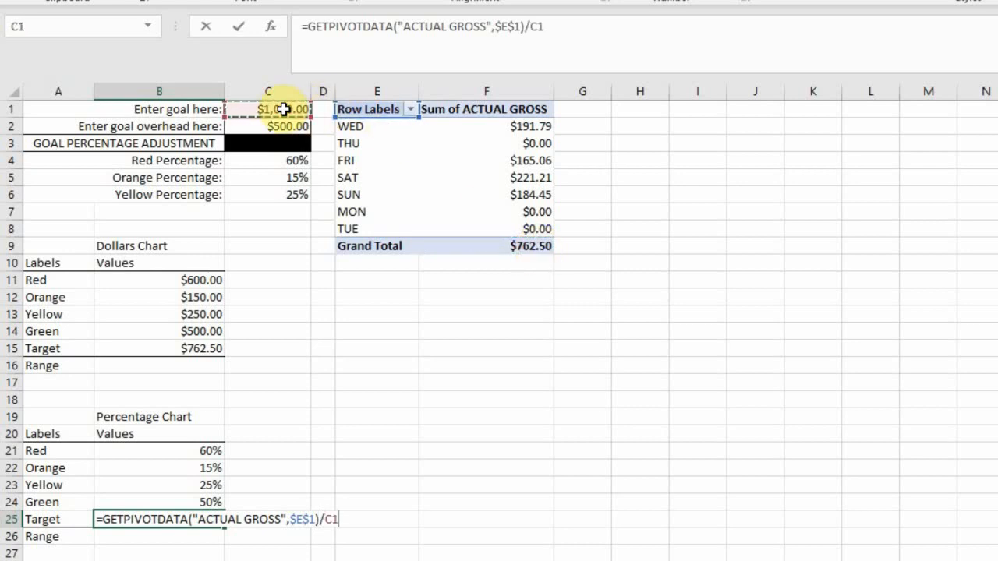
key("Return")
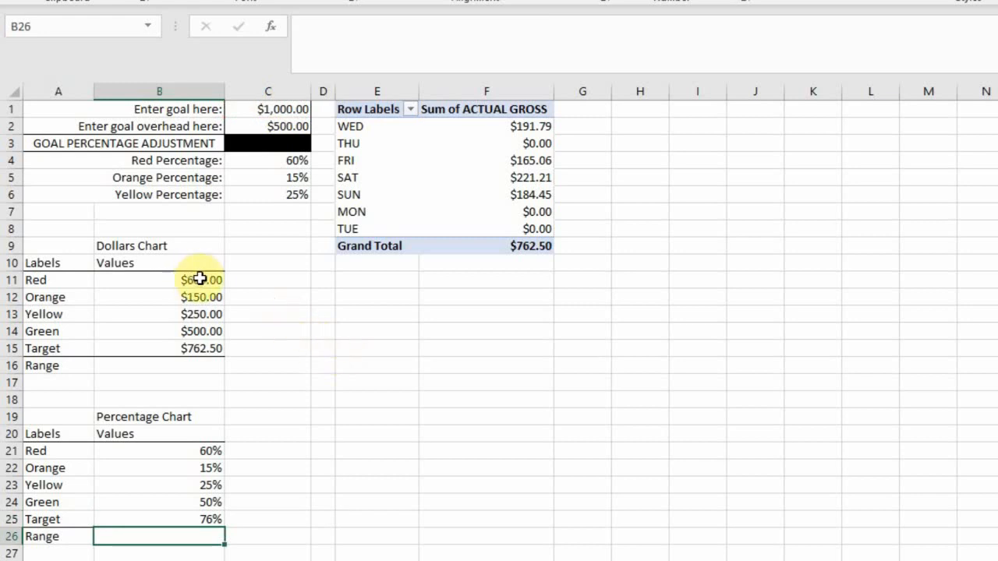
Step: Calculate the Dollars Chart's Range in B16 as the sum of its four color values, =SUM(B11:B14)
left_click(202, 278)
mouse_move(203, 280)
left_mouse_down()
mouse_move(205, 331)
mouse_move(211, 265)
mouse_move(209, 279)
left_mouse_up()
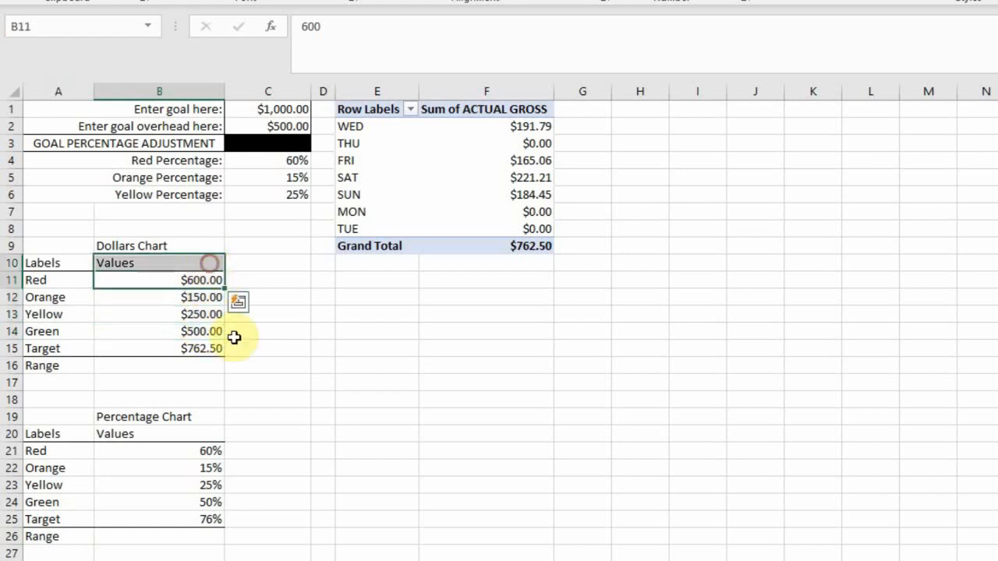
left_click(197, 363)
type("=sum(")
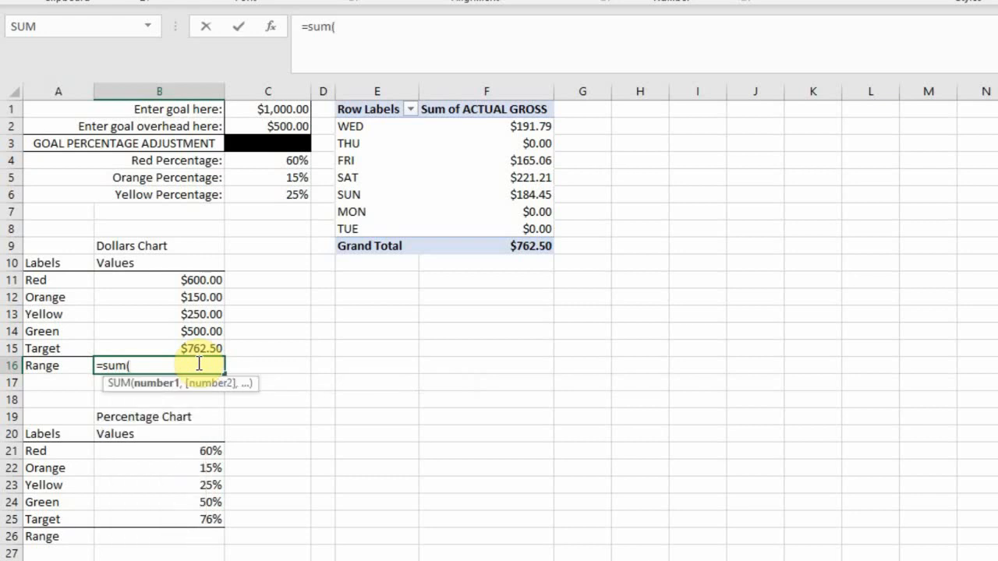
left_click_drag(214, 280, 205, 339)
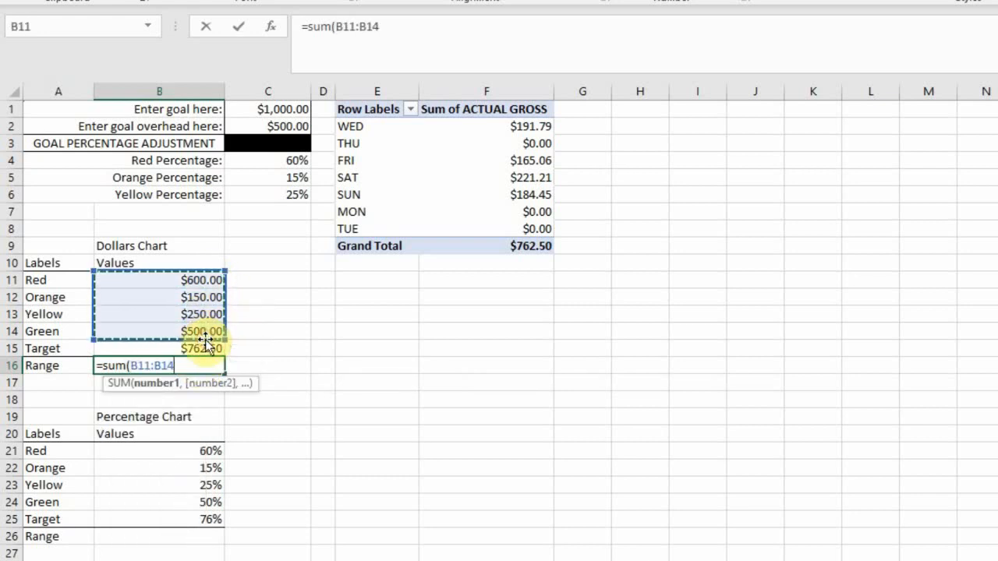
type(")")
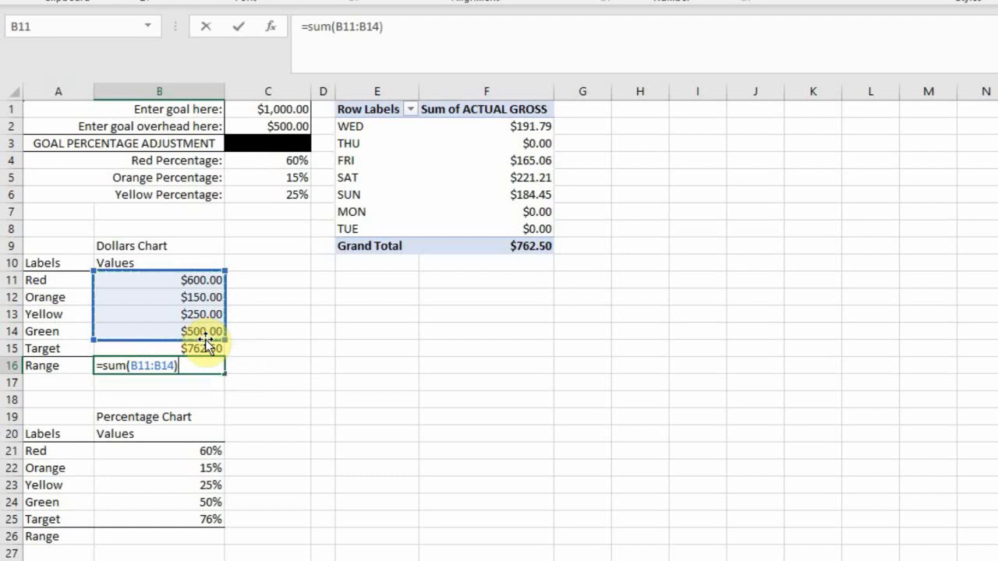
key("Return")
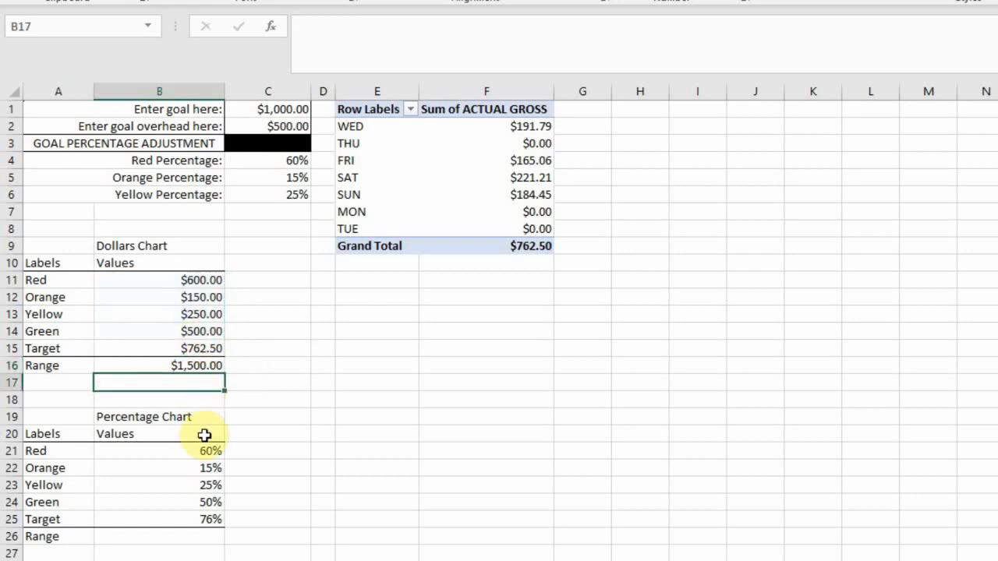
Step: Calculate the Percentage Chart's Range in B26 as the sum of its four color percentages, =SUM(B21:B24)
left_click(166, 537)
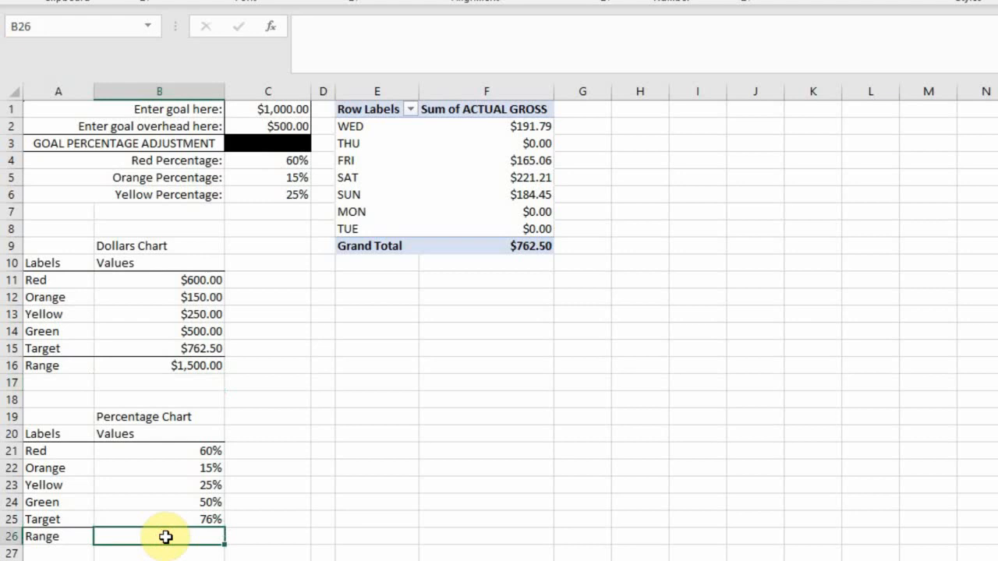
type("=")
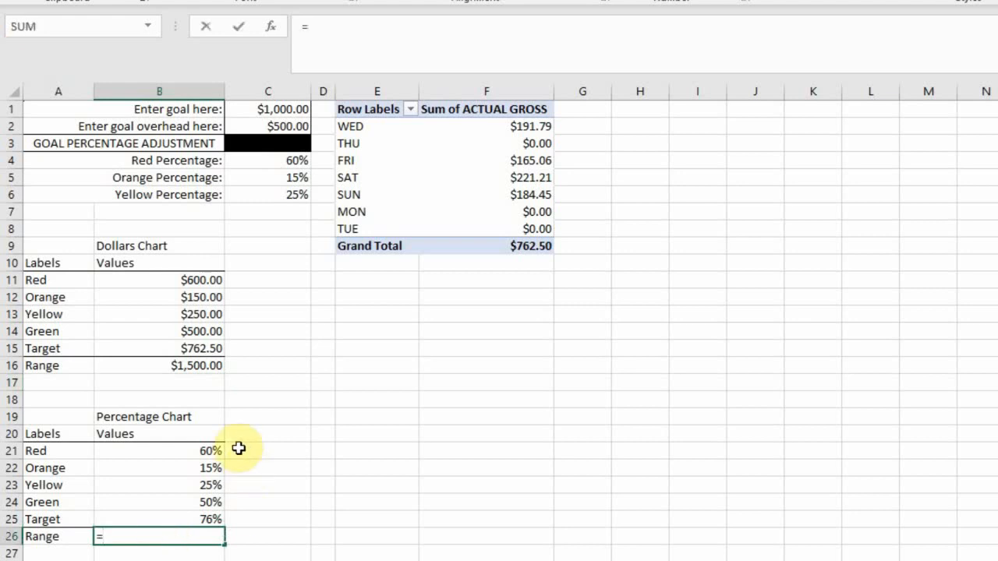
left_click_drag(193, 451, 195, 502)
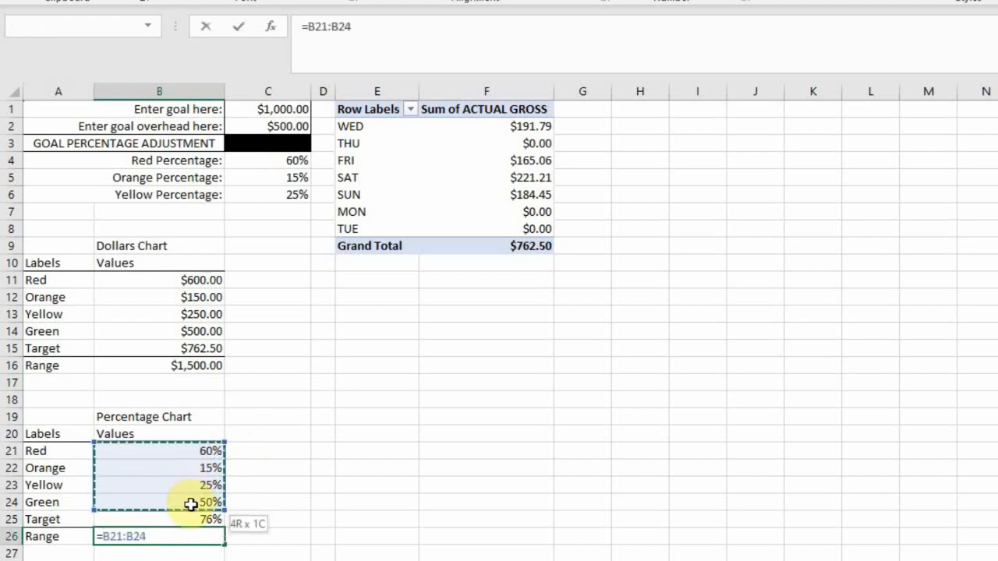
type(")")
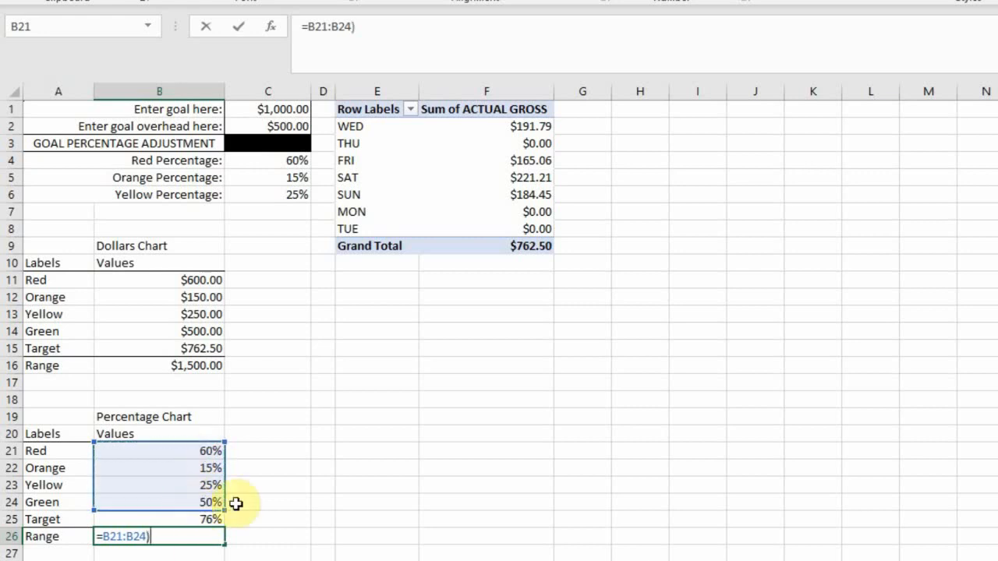
left_click_drag(360, 27, 310, 25)
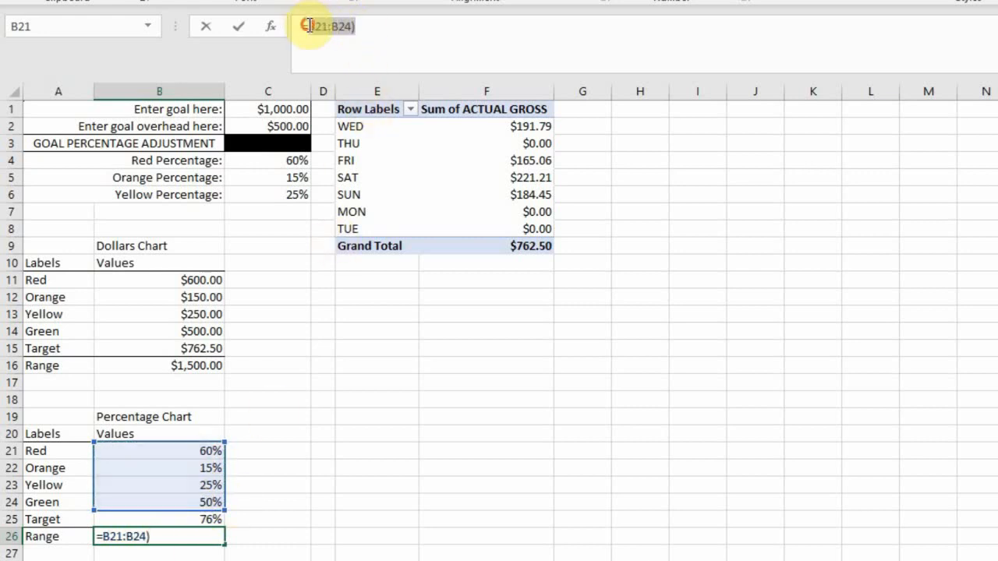
type("sum")
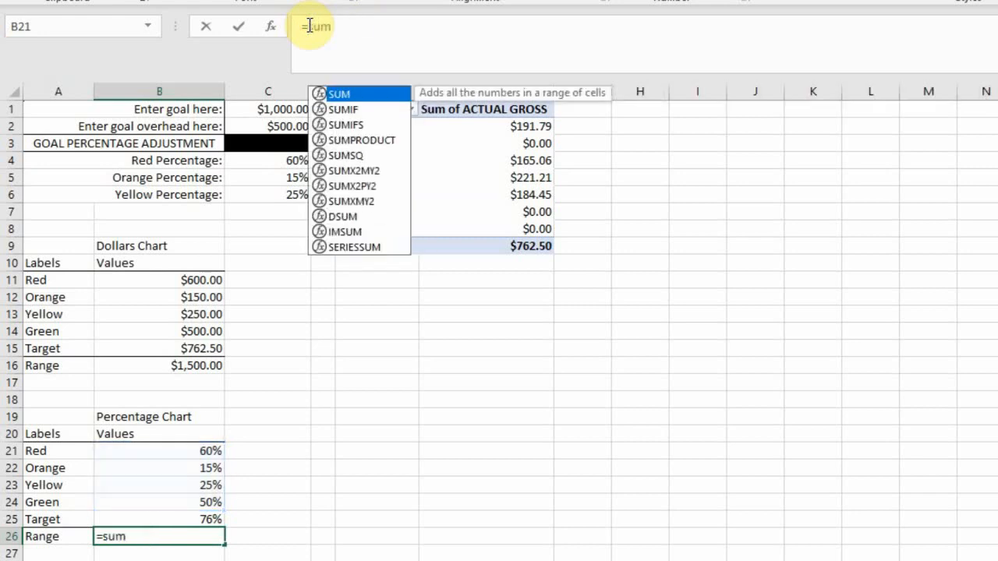
type("(")
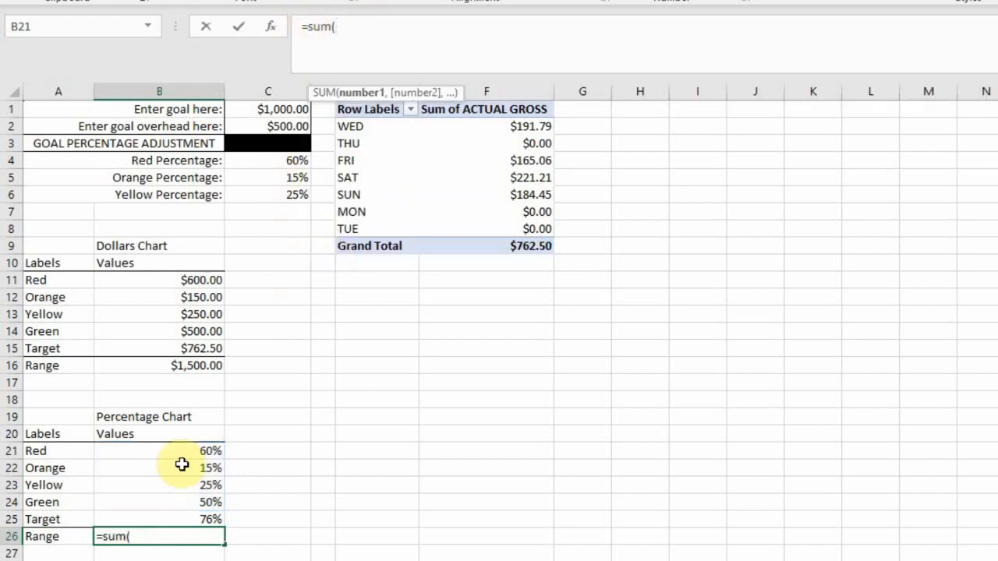
left_click_drag(198, 451, 196, 504)
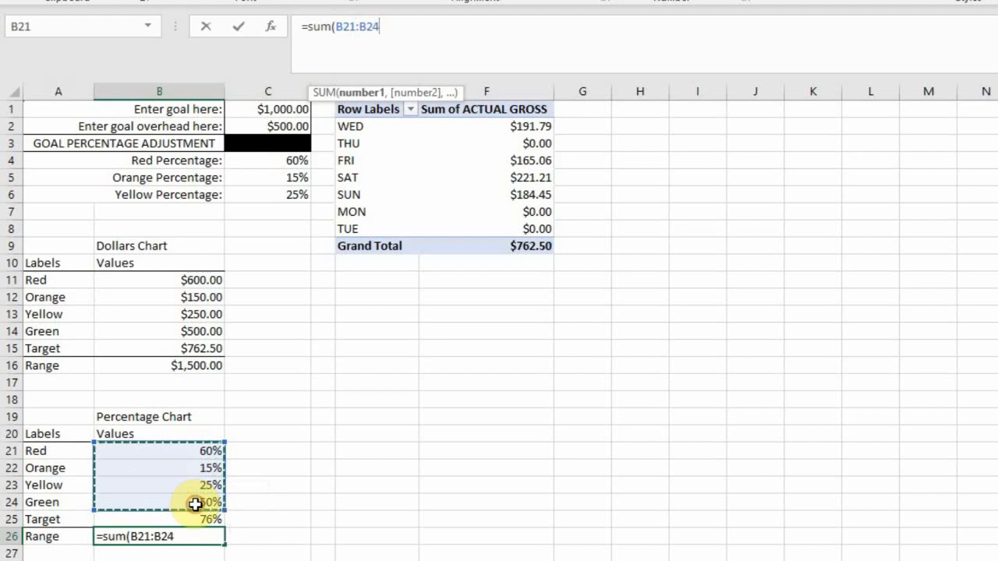
key("Return")
Step: Create a formula-based conditional formatting rule for the percentages in C4:C6 using =SUM($C$4:$C$6)=100%
left_click_drag(269, 160, 268, 196)
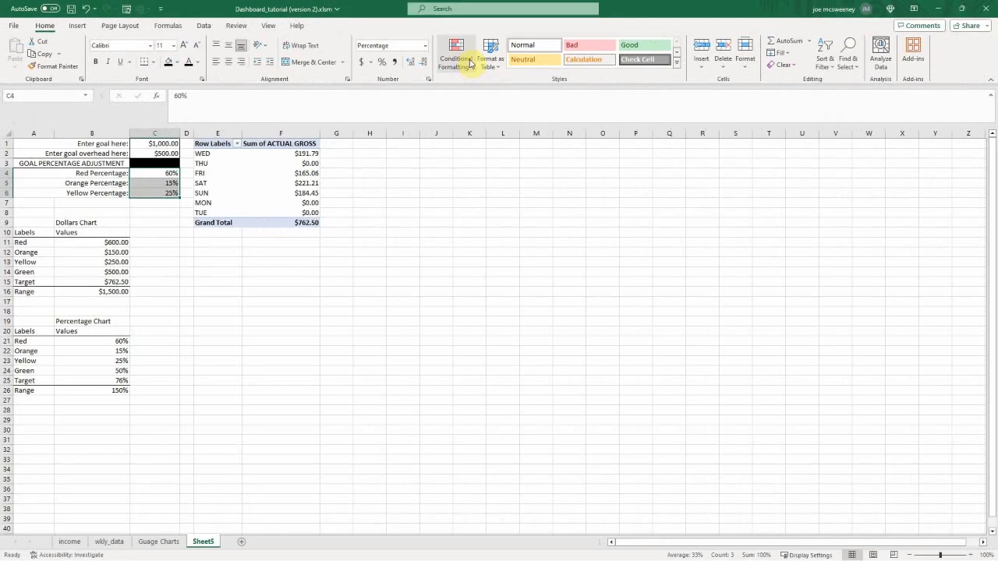
left_click(471, 64)
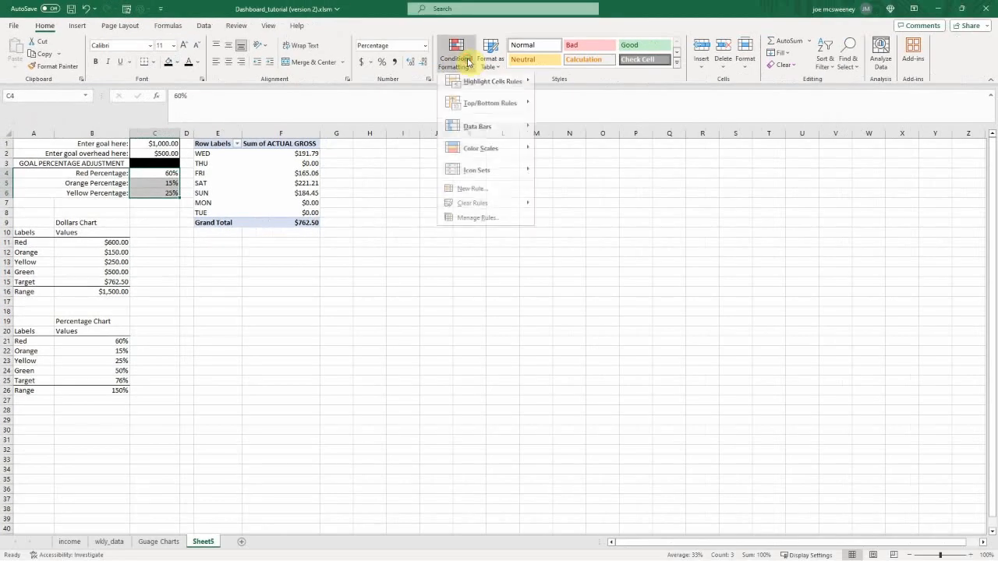
left_click(476, 193)
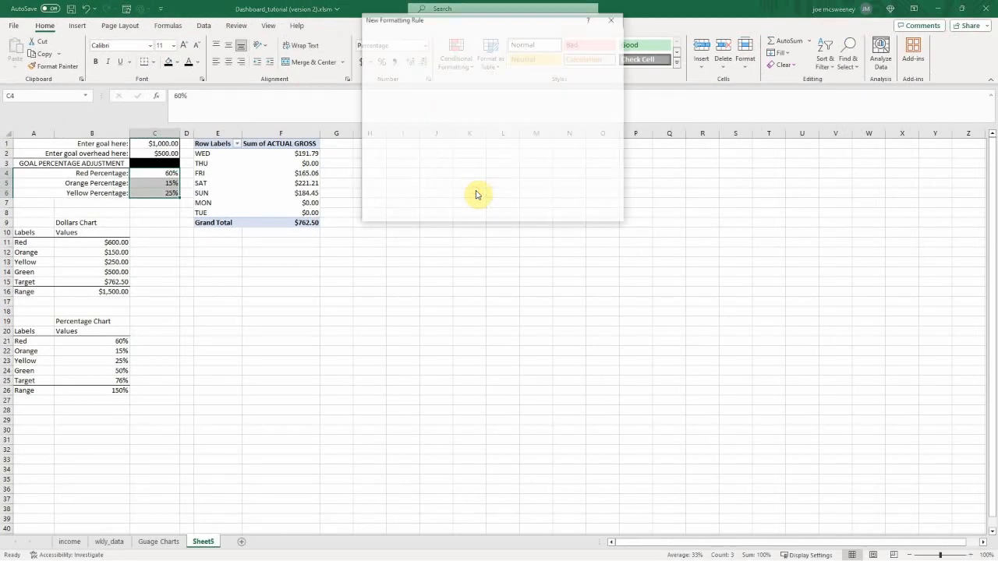
left_click(425, 96)
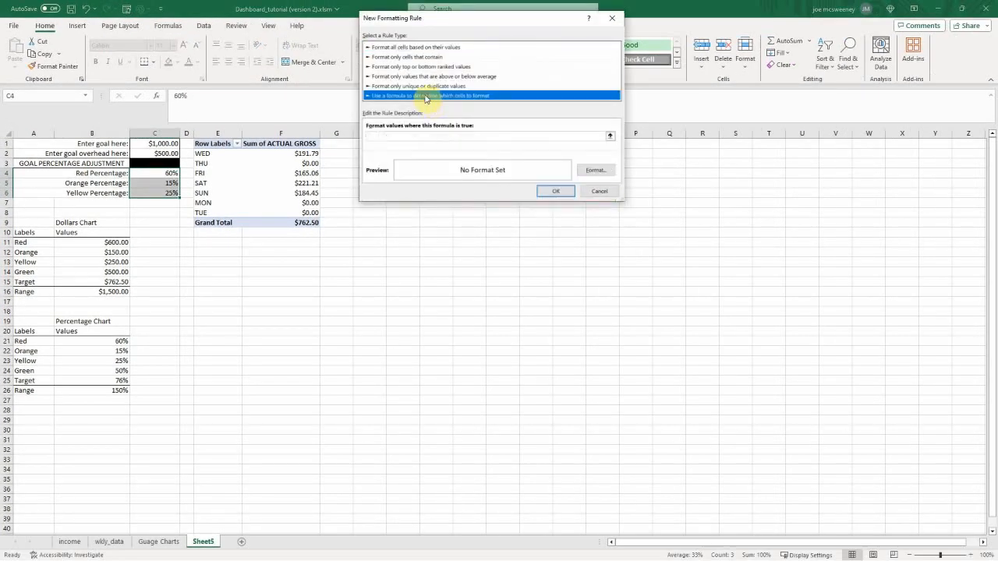
left_click(401, 137)
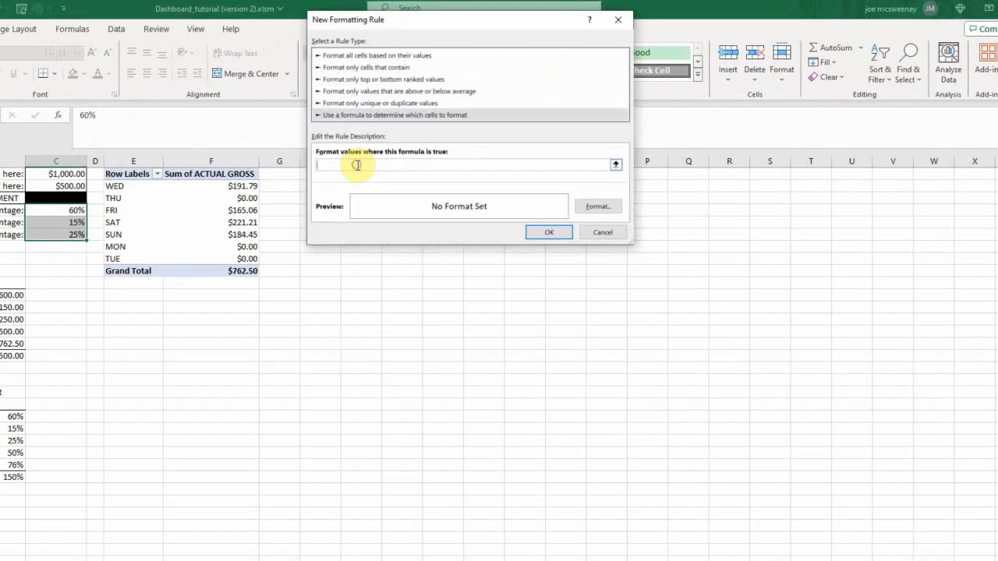
type("=")
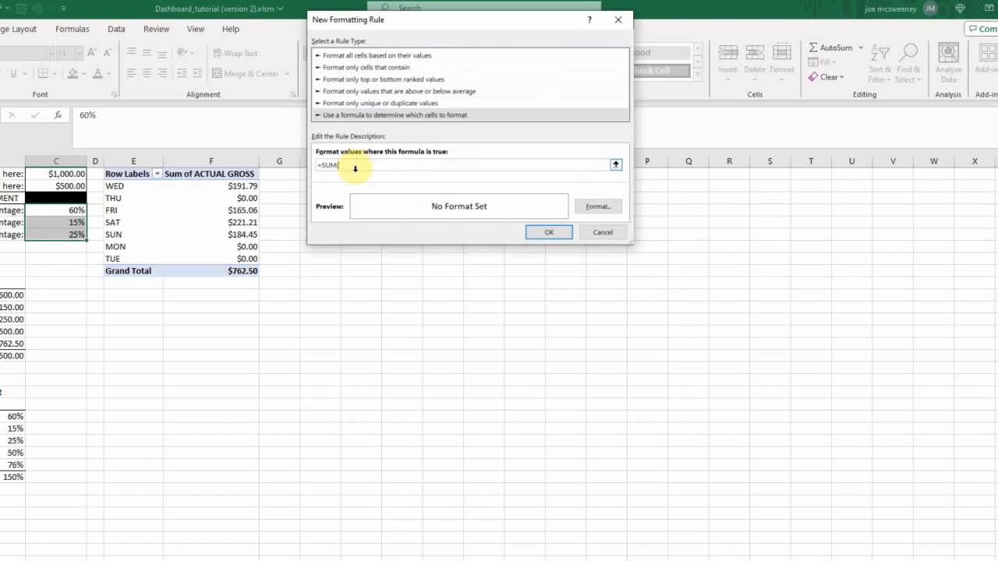
type("SUM(")
left_click_drag(71, 210, 65, 234)
type(")")
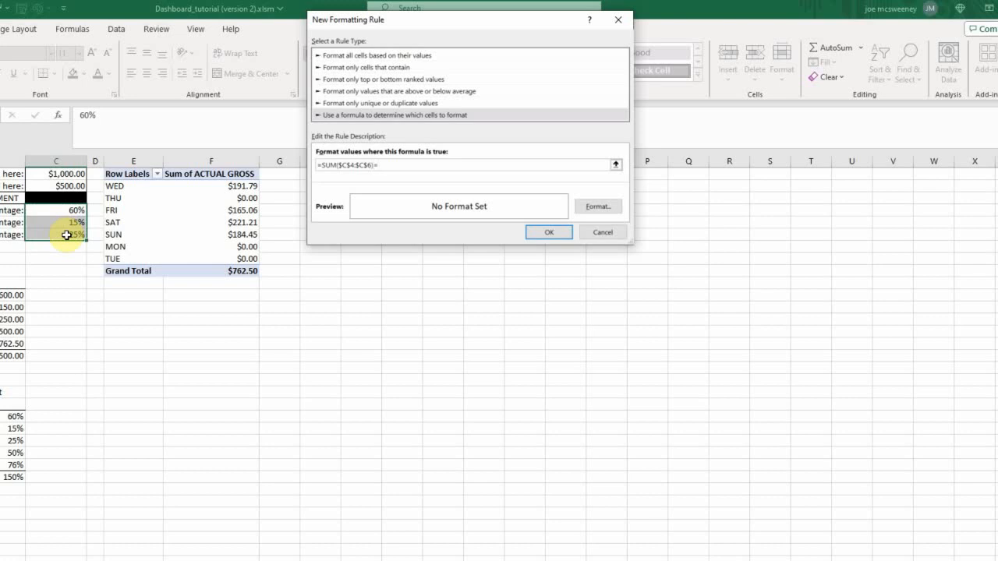
type("=100%")
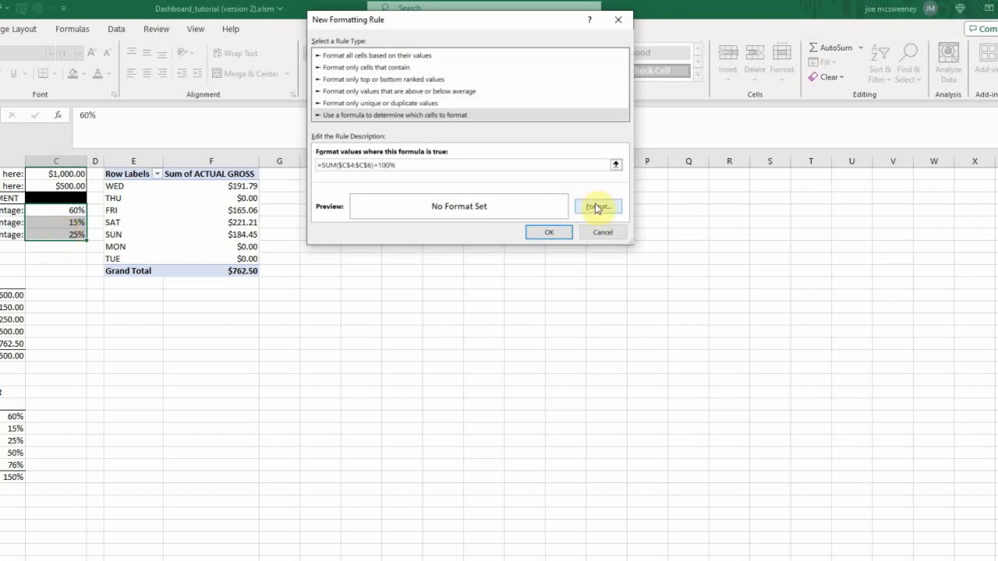
Step: Give the new 100% rule a light green fill and apply it to the percentage cells
left_click(598, 207)
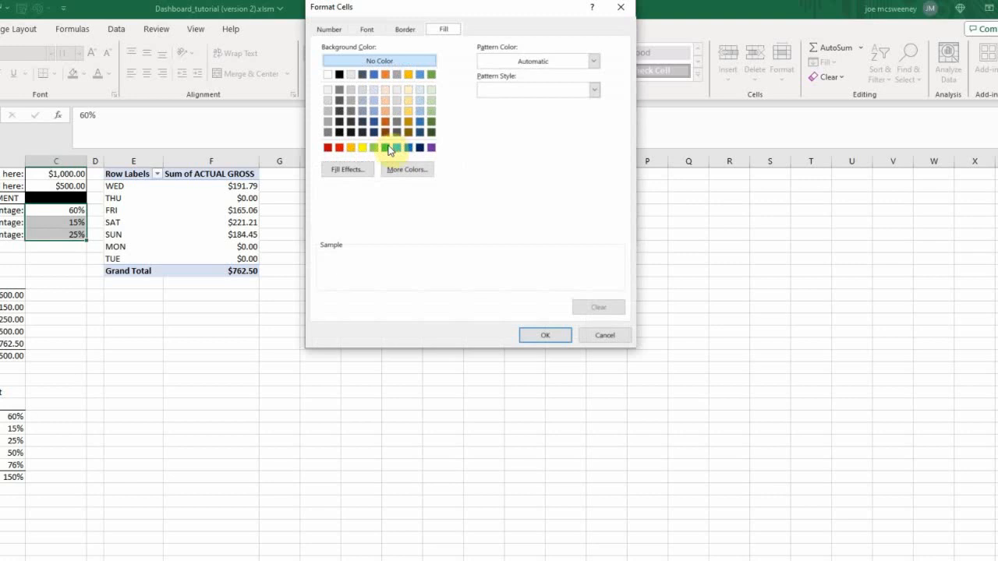
left_click(374, 148)
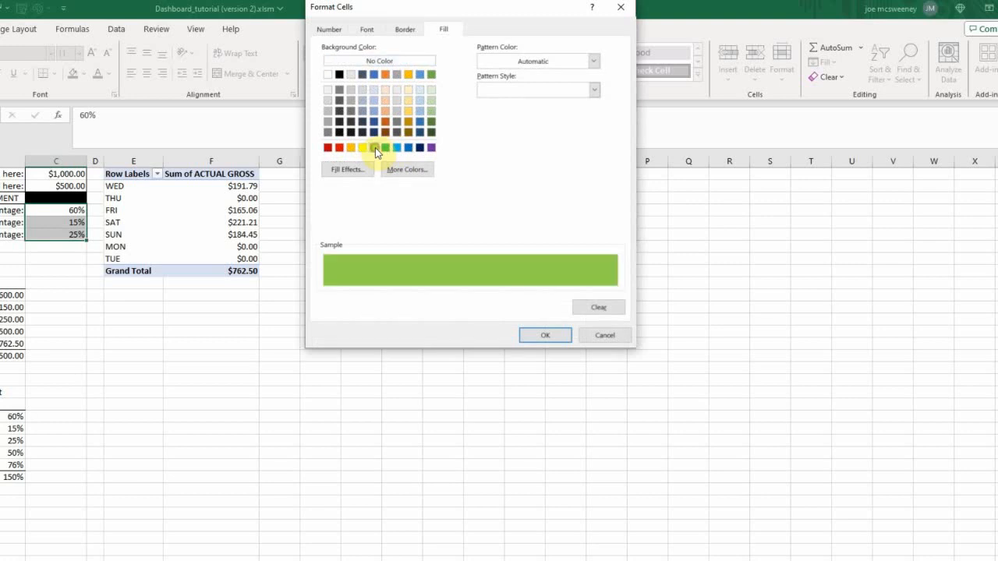
left_click(538, 335)
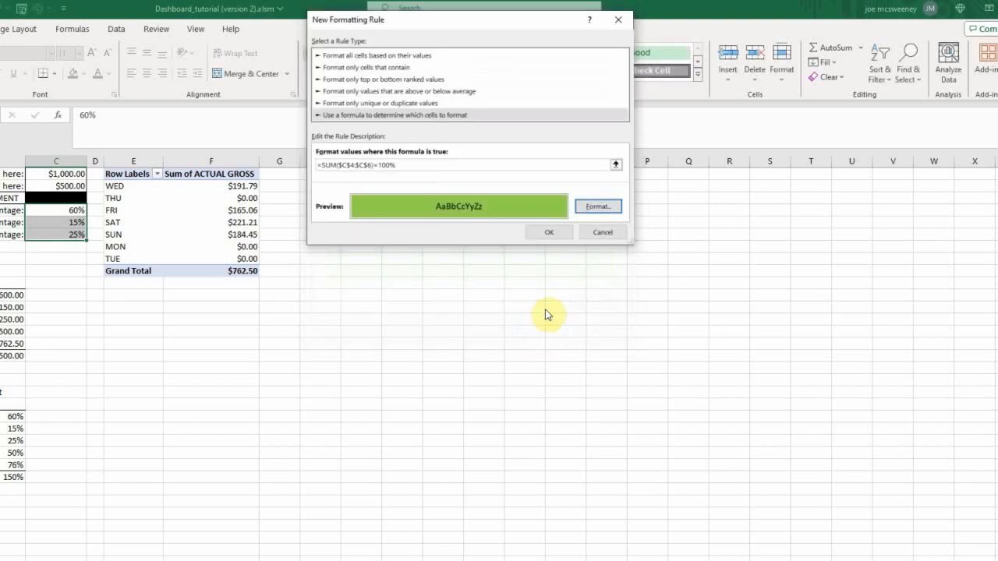
left_click(549, 232)
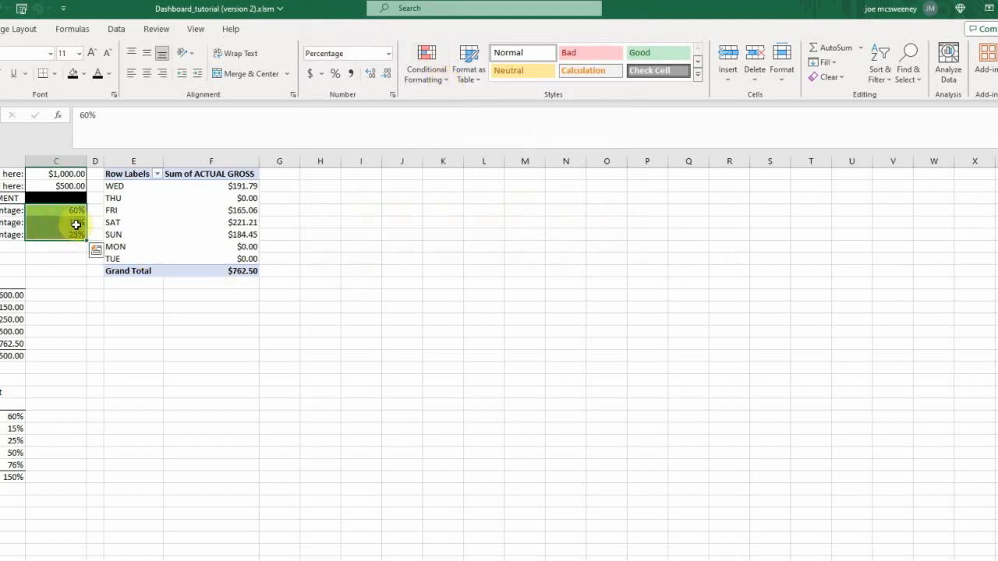
Step: Duplicate the green rule for C4:C6 and change the lower copy's formula to =SUM($C$4:$C$6)>100%
left_click(445, 82)
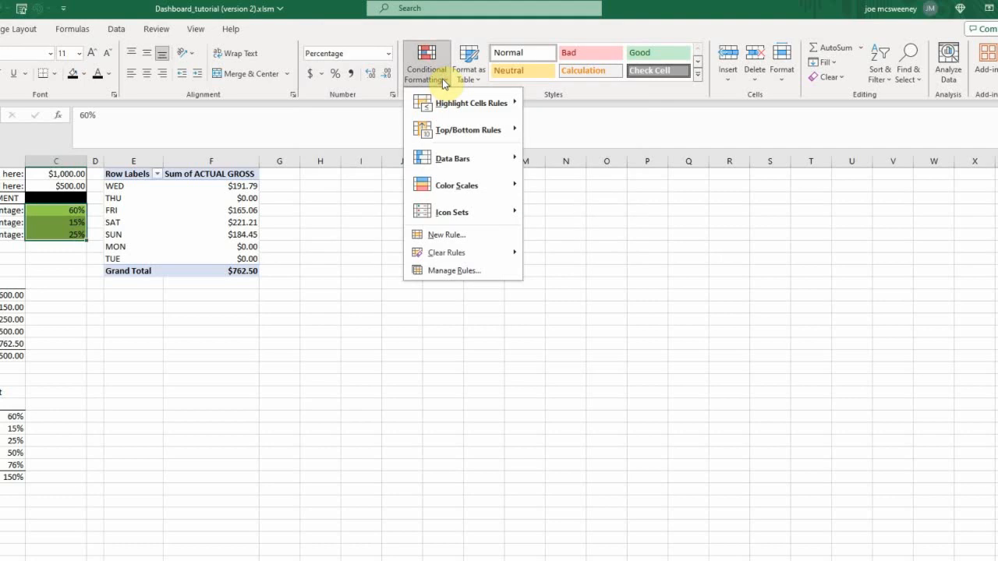
left_click(452, 271)
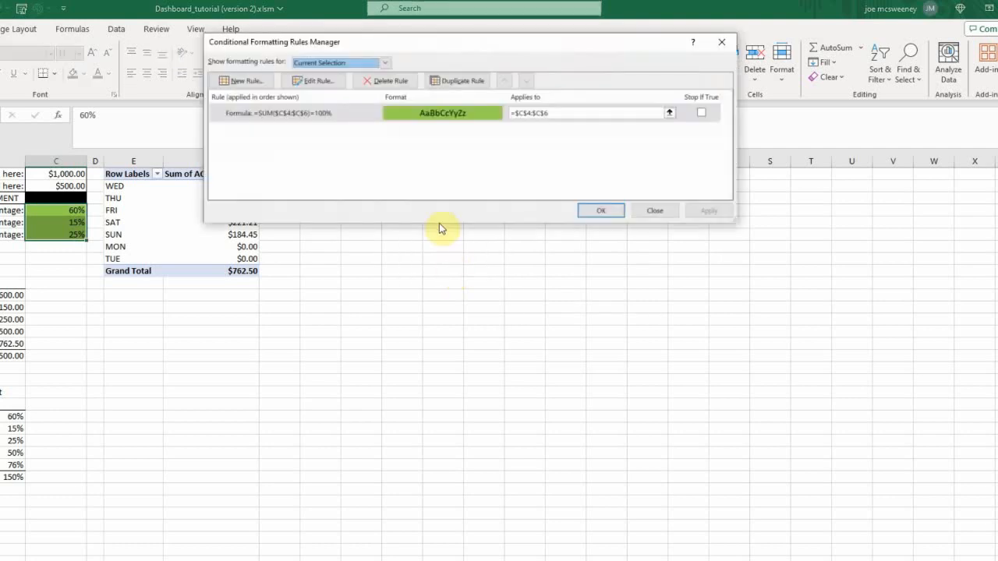
left_click(449, 81)
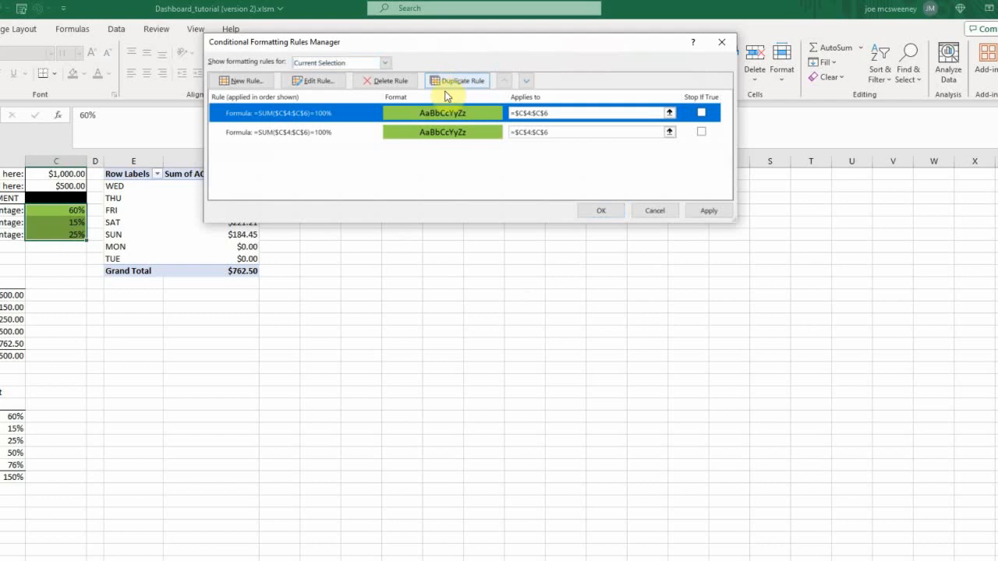
left_click(322, 135)
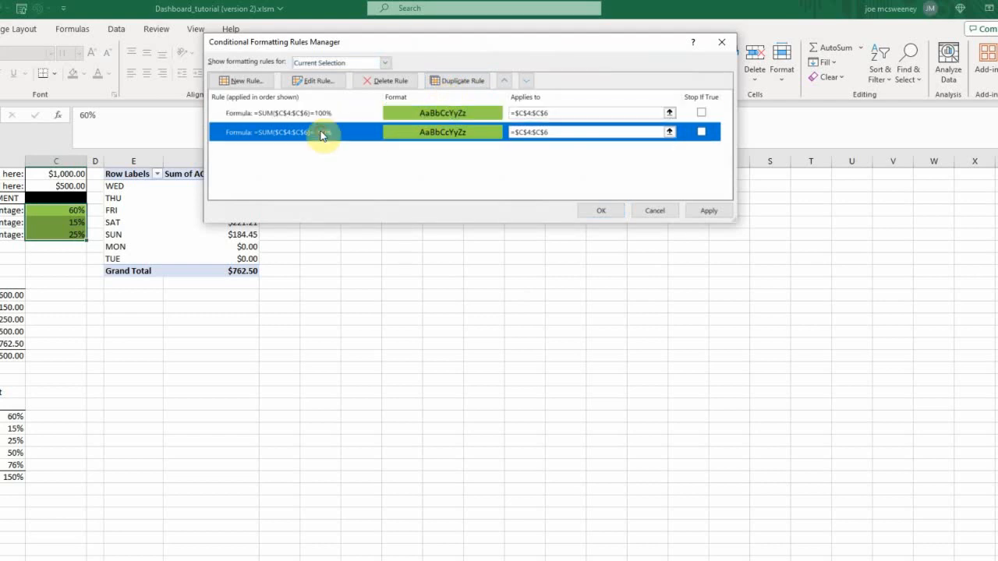
left_click(314, 82)
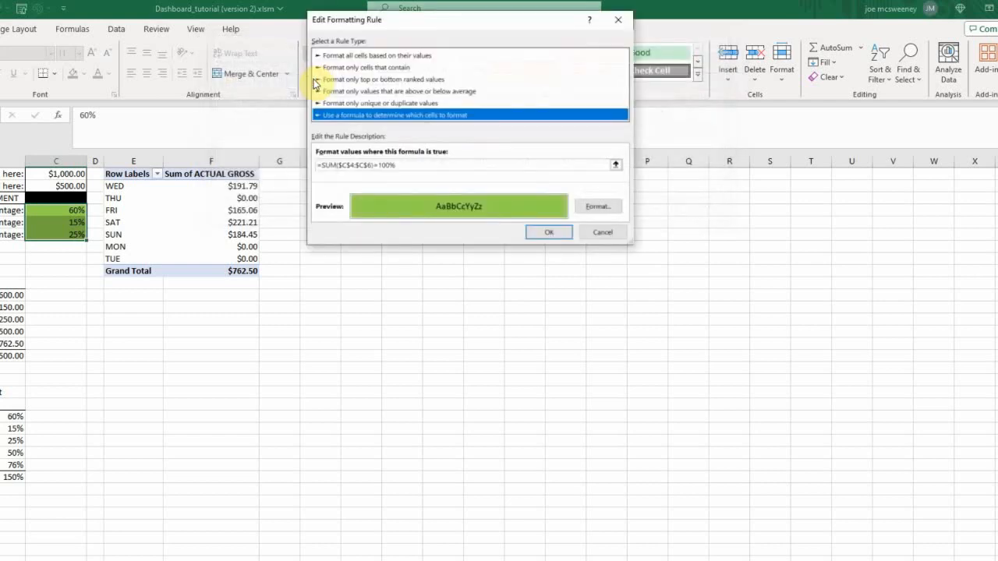
left_click(375, 165)
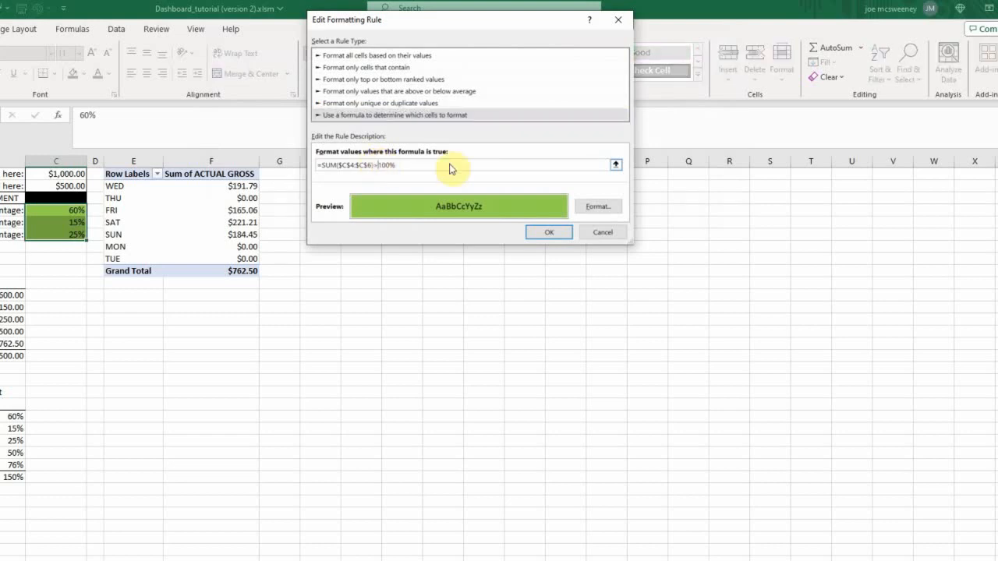
Step: Set the fill of the over-100% rule to a light red from the standard colors
left_click(598, 206)
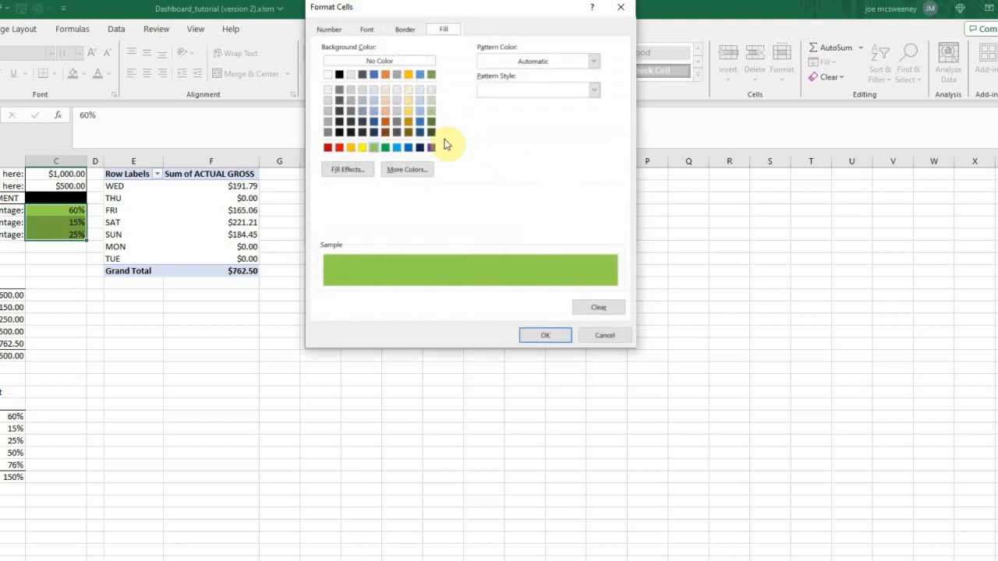
left_click(407, 170)
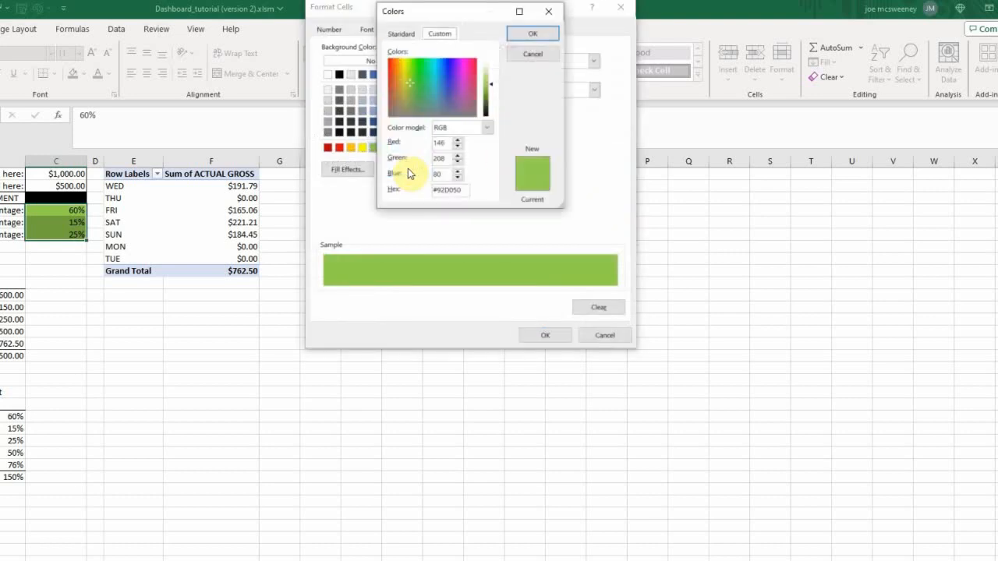
left_click(401, 34)
left_click(436, 107)
left_click(537, 36)
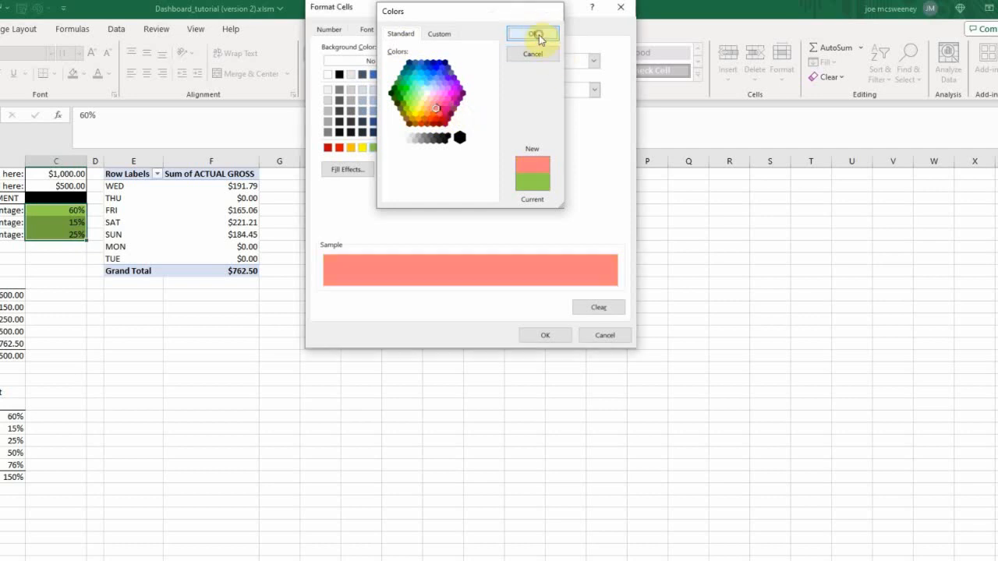
left_click(551, 335)
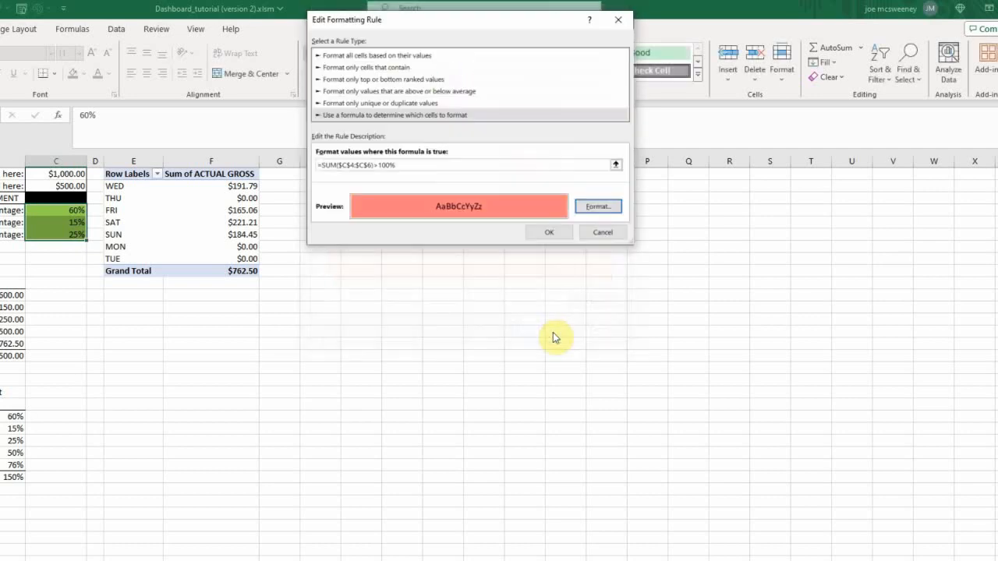
left_click(561, 233)
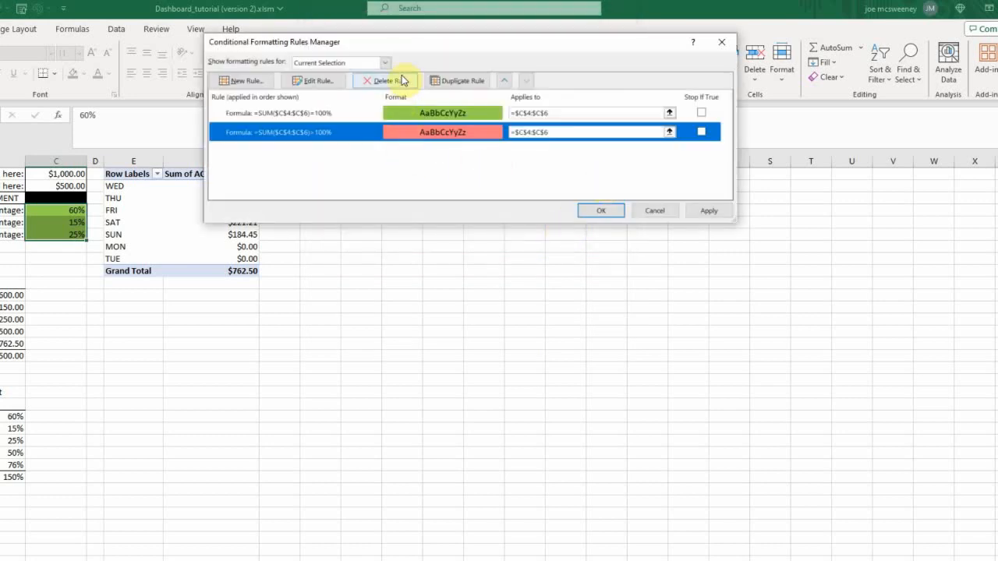
Step: Duplicate the light red rule, change the copy's formula to =SUM($C$4:$C$6)<100%, and apply all the rules
left_click(453, 81)
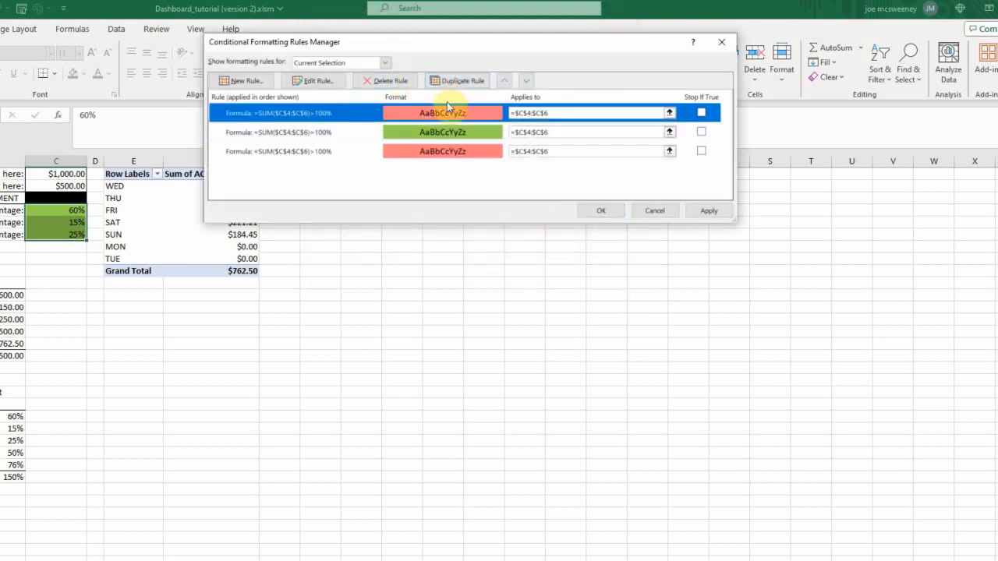
left_click(310, 81)
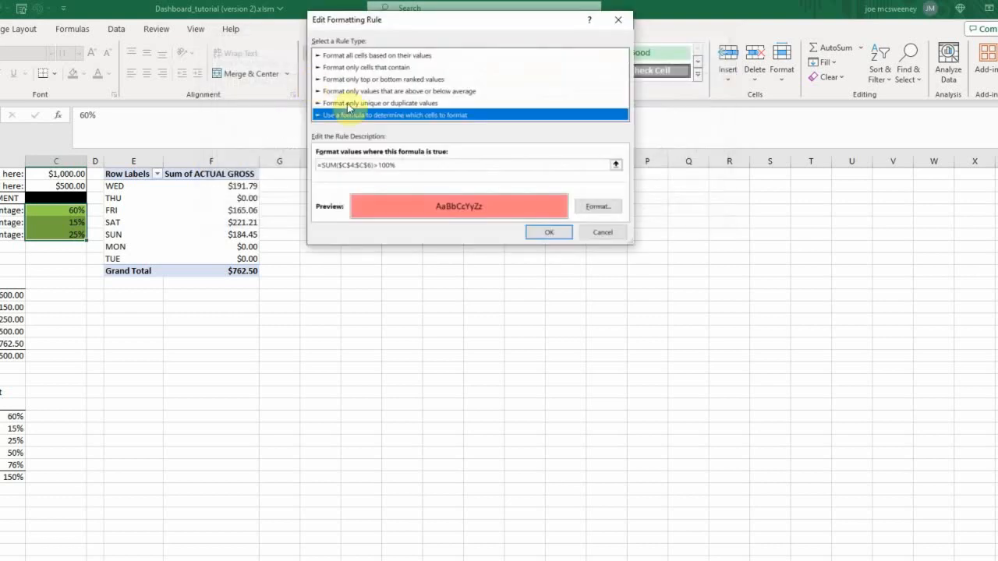
left_click(378, 165)
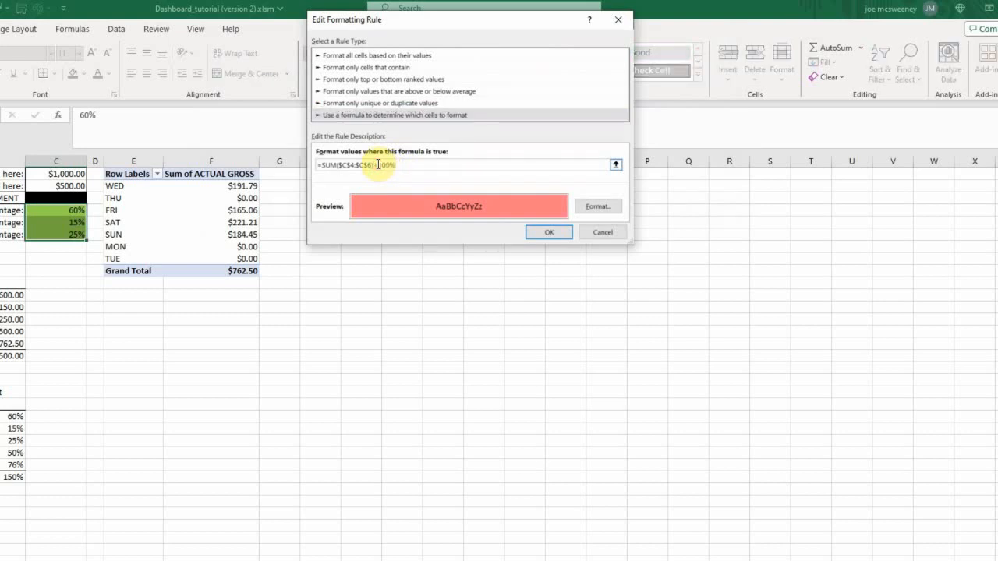
left_click(555, 233)
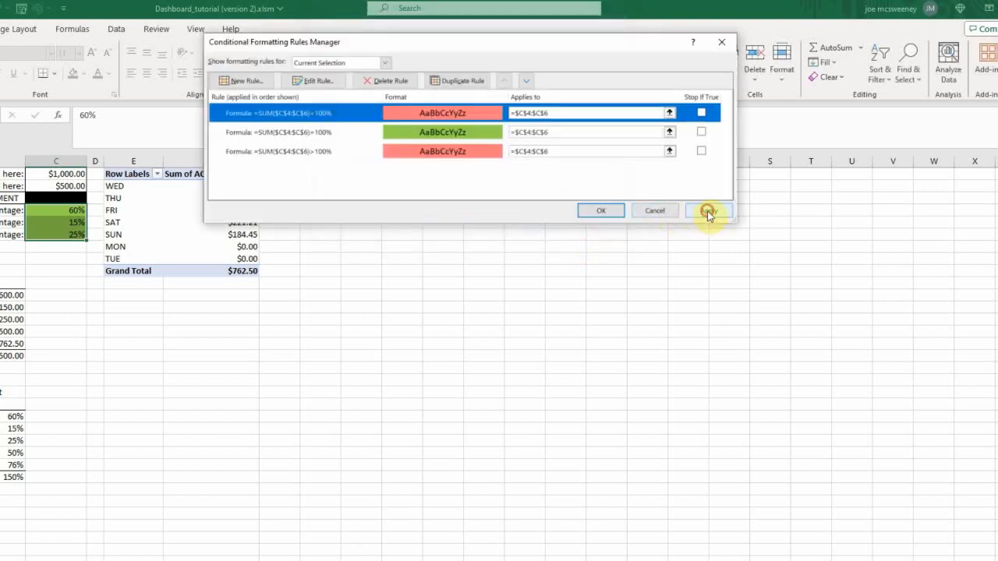
left_click(607, 211)
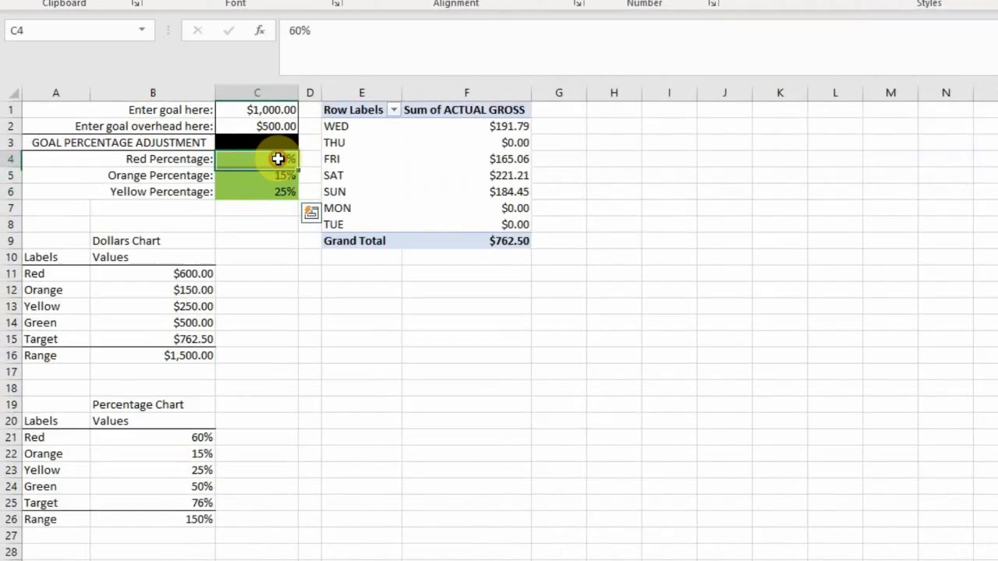
Step: Test the formatting rules by setting the Red Percentage in C4 to 59% and 69%, and restore it to 60%
left_click(101, 194)
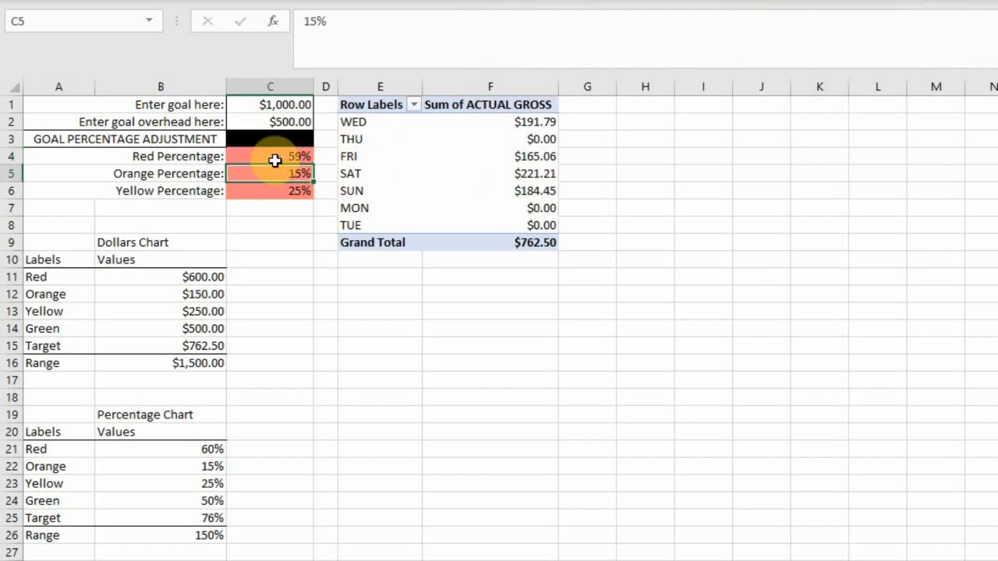
left_click(296, 156)
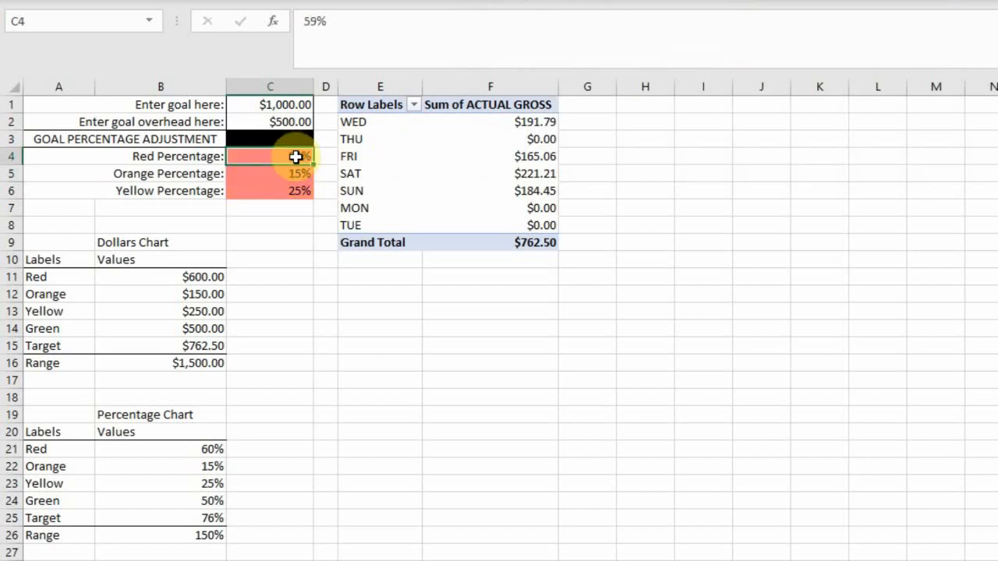
type("69")
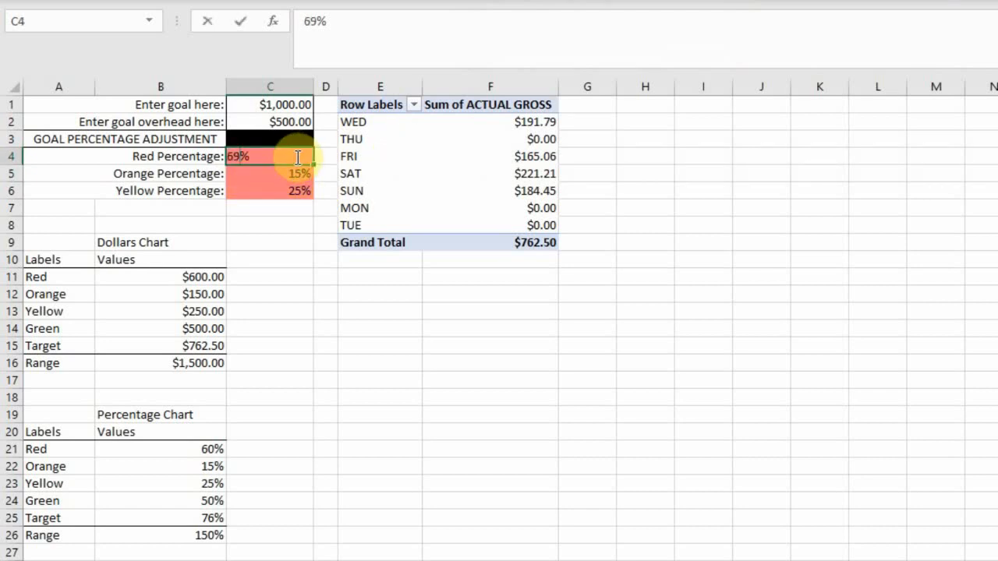
key("Return")
left_click(296, 157)
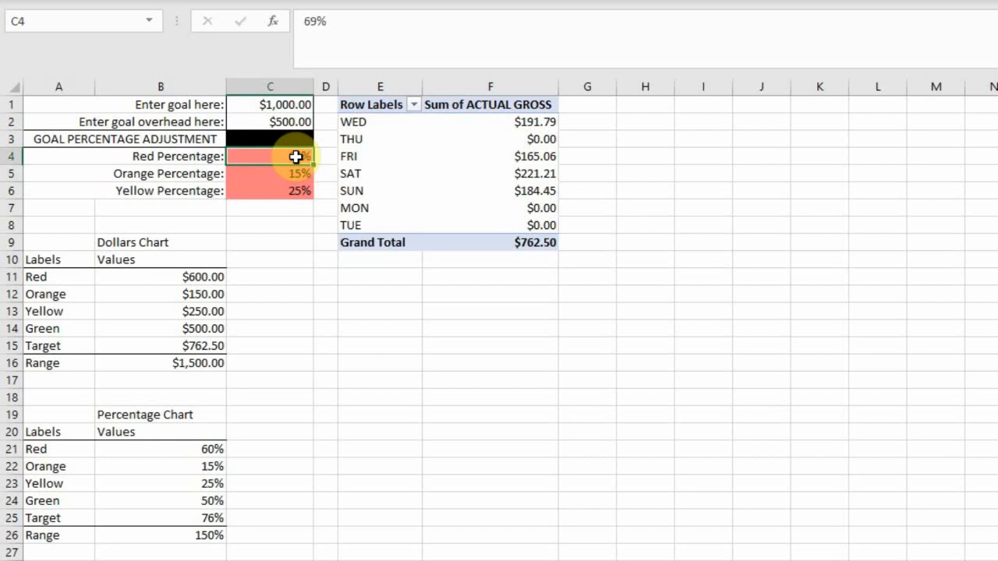
type("60")
key("Return")
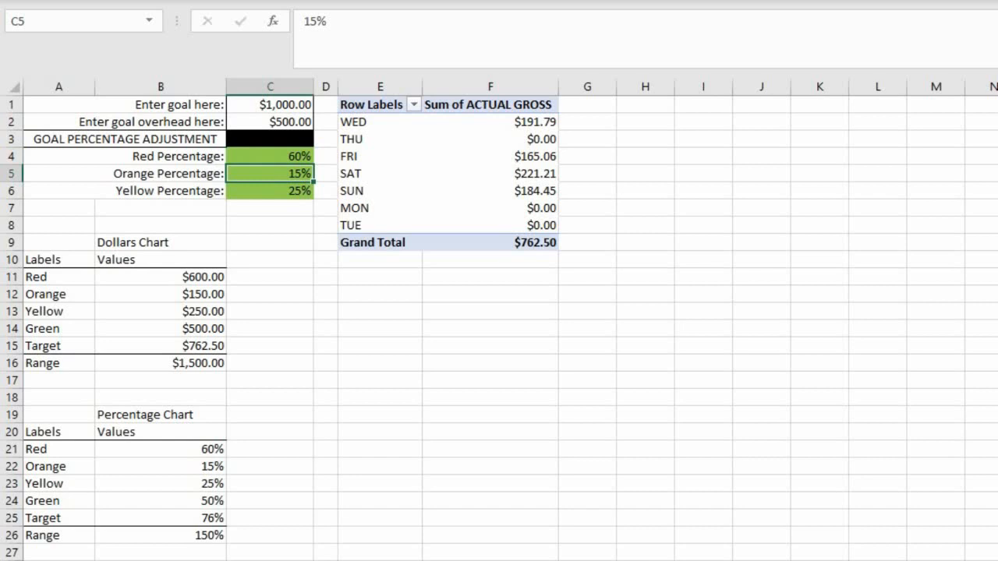
Step: Link the Red value in B21 to C4 and fill the formula down to B23 in the Percentage Chart table
left_click(161, 450)
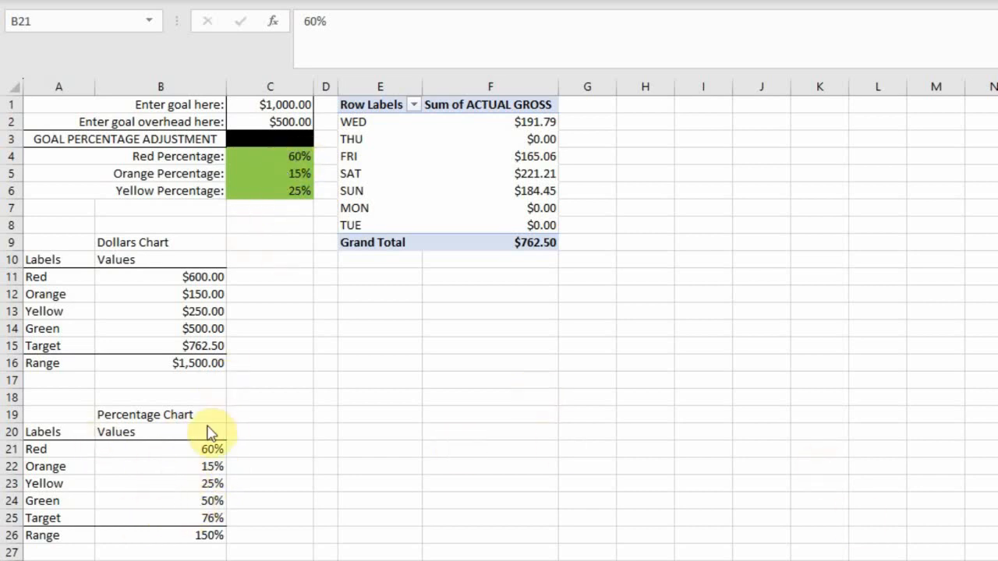
left_click(181, 448)
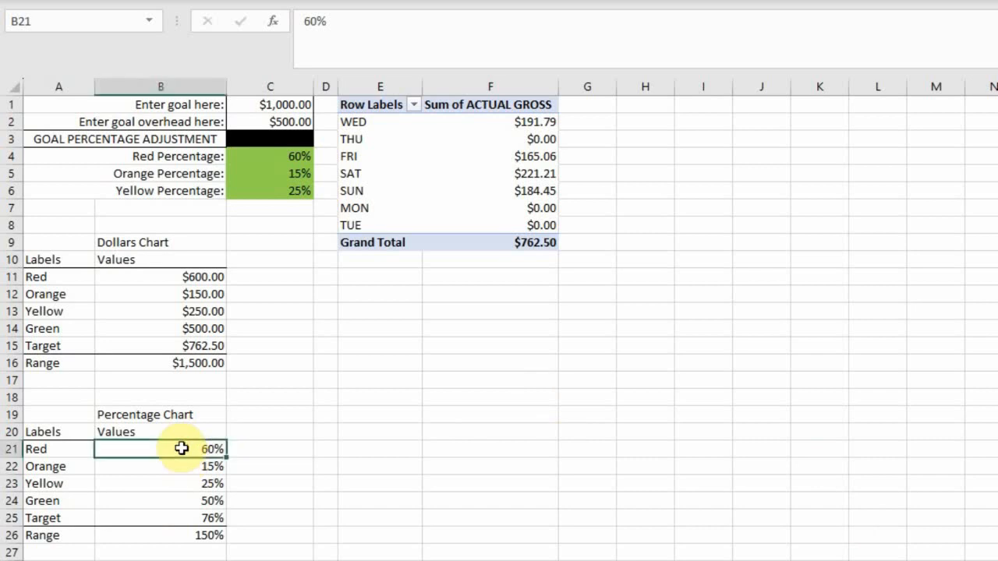
type("=")
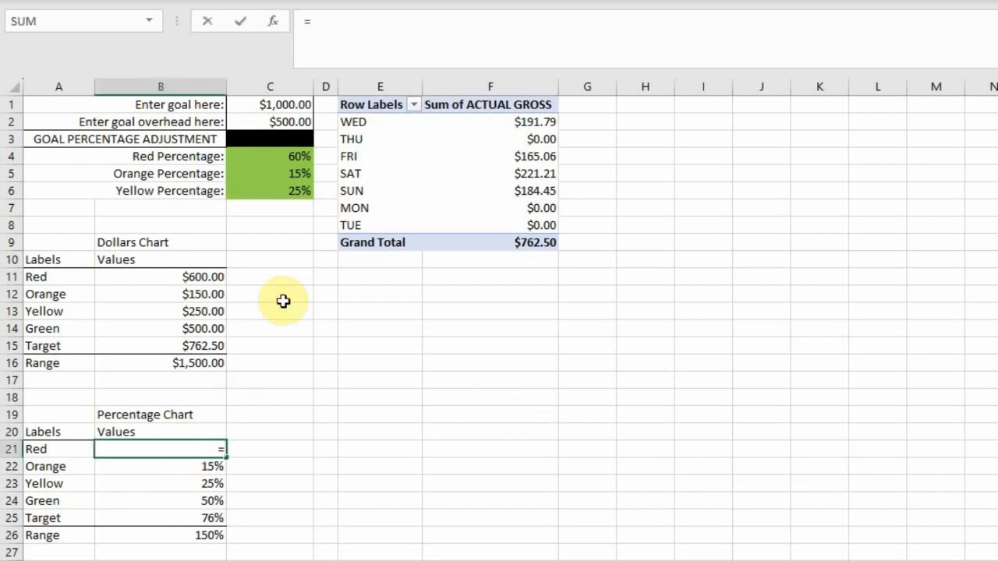
left_click(285, 157)
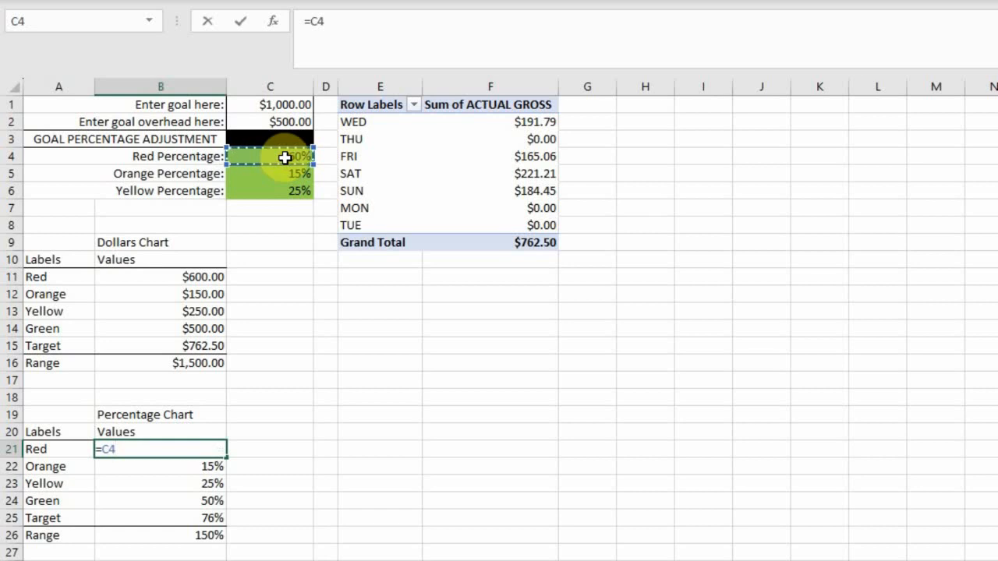
key("Return")
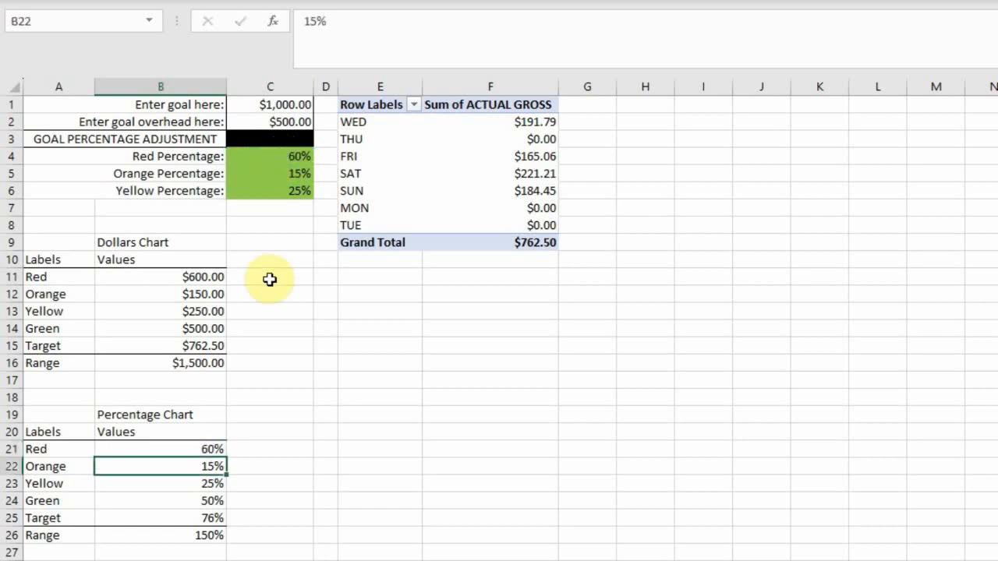
left_click(208, 451)
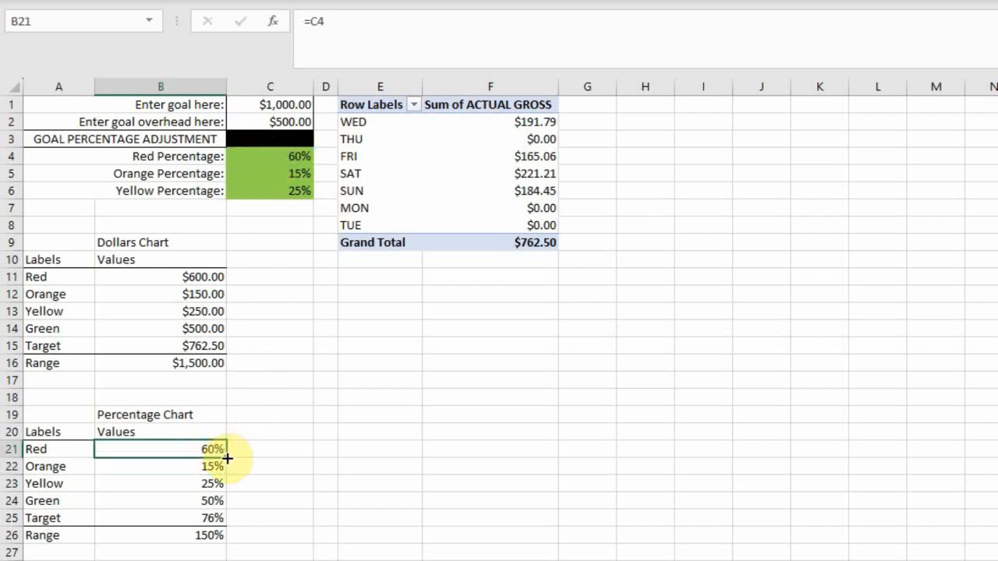
left_click_drag(225, 458, 223, 486)
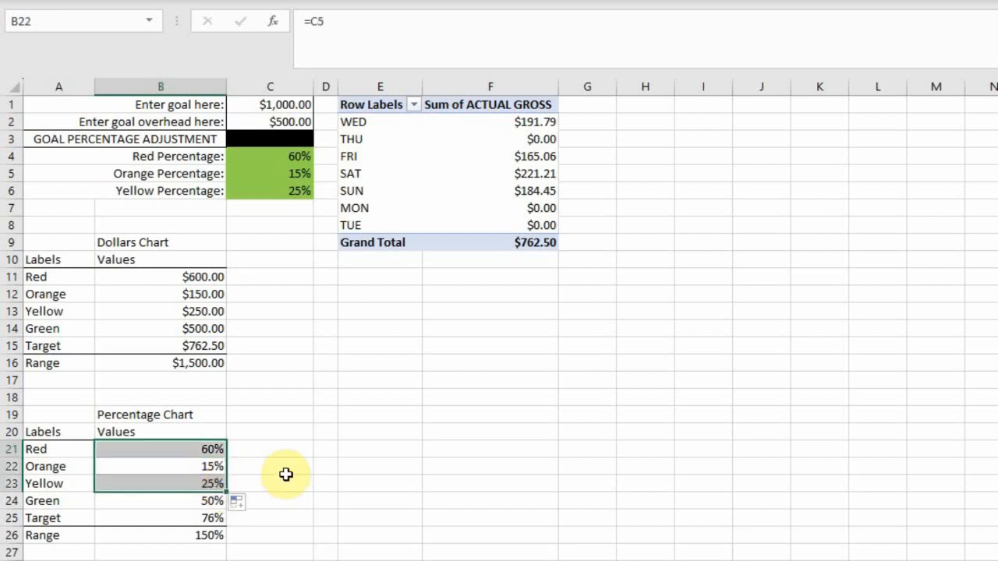
left_click(264, 434)
Step: Test the linked percentages by setting C5 to 28% and C6 to 100%, and restore them to 15% and 25%
left_click(296, 174)
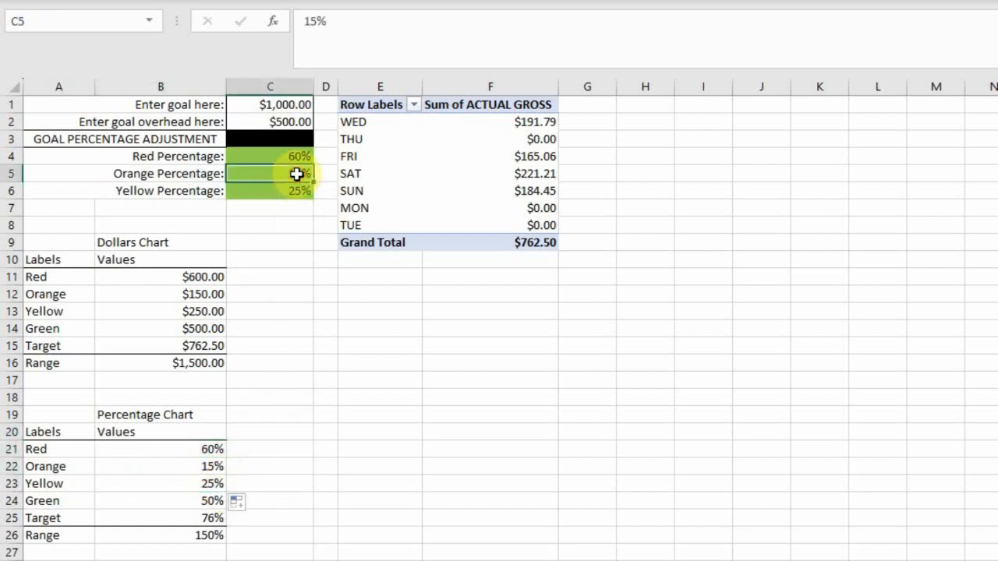
type("28")
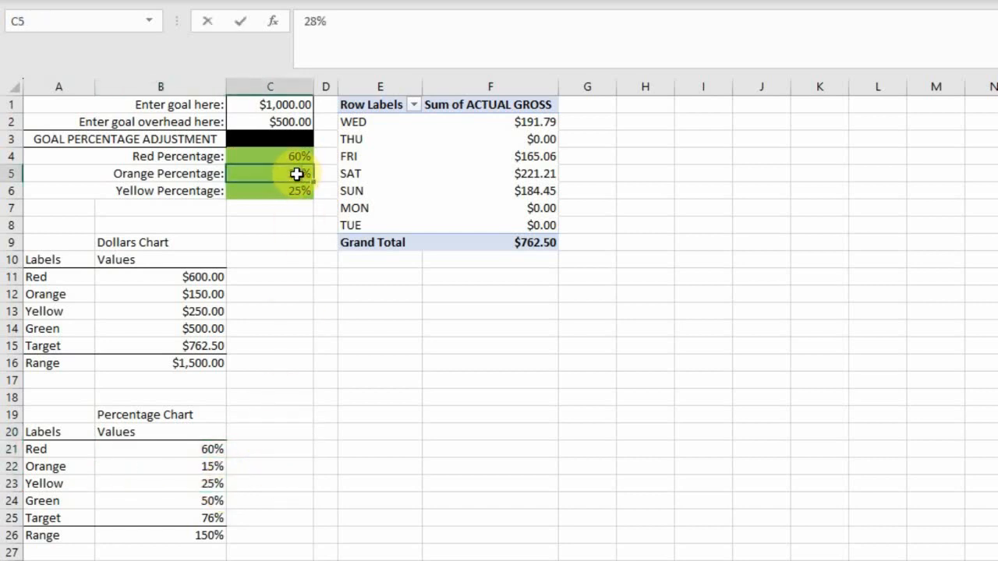
key("Return")
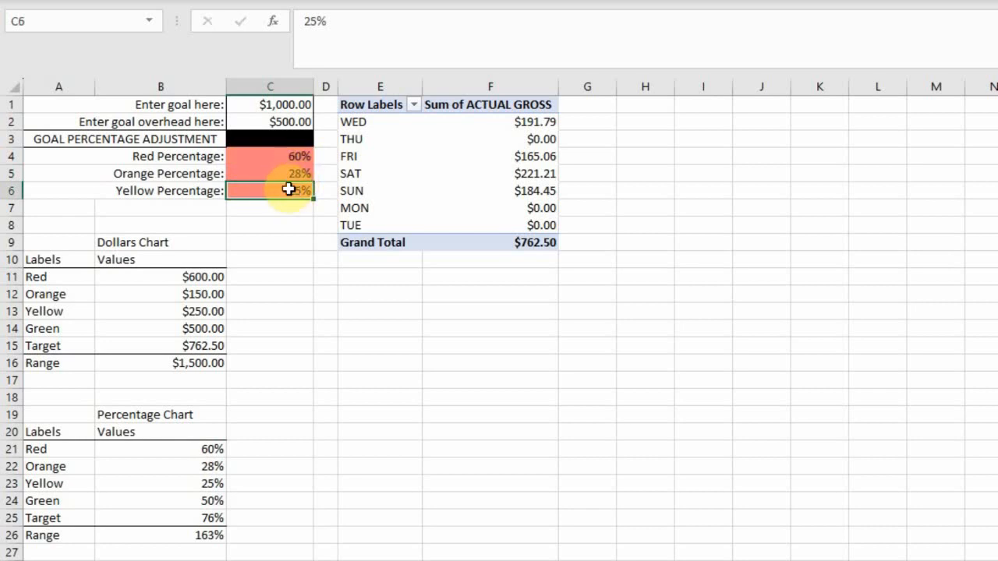
type("100")
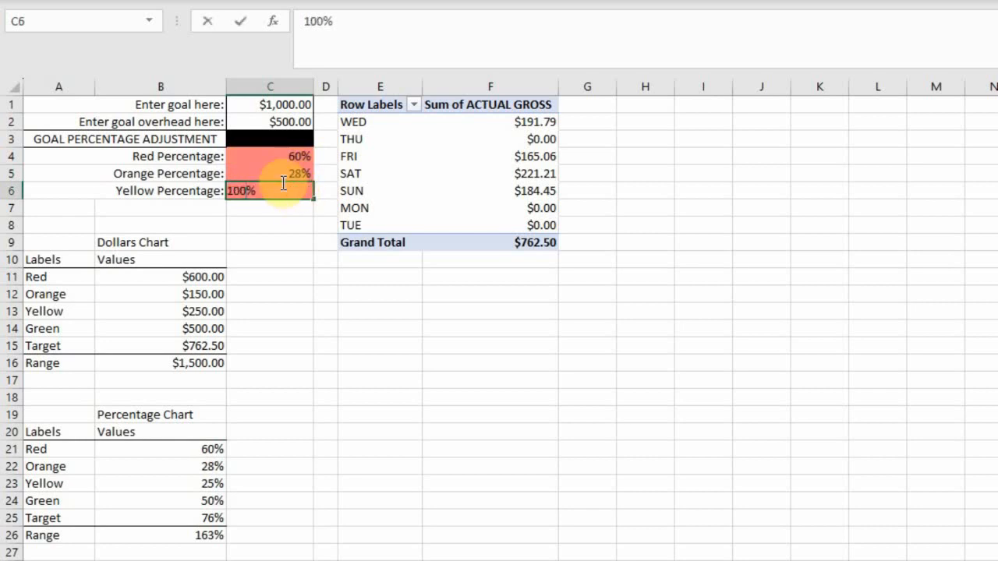
key("Return")
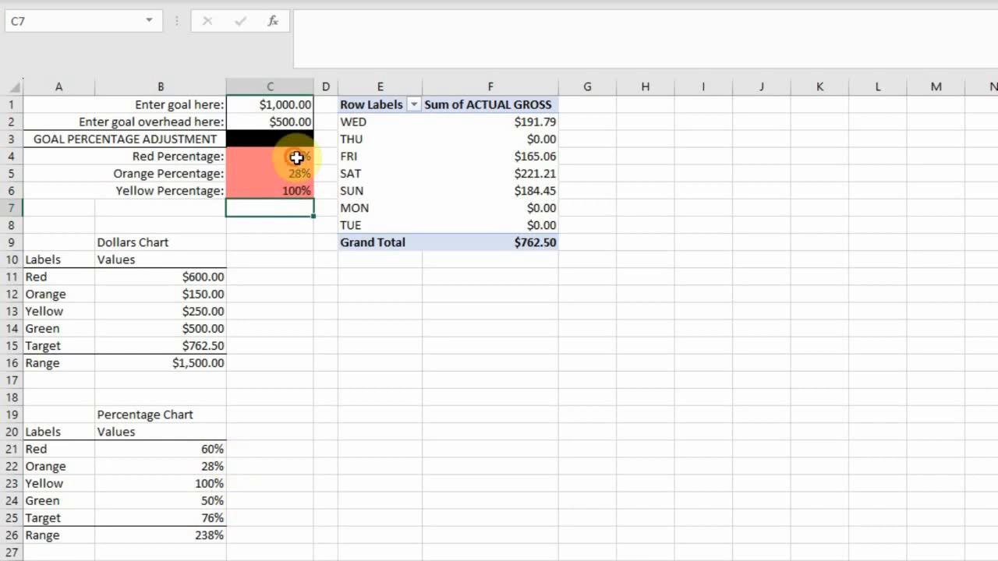
left_click(294, 157)
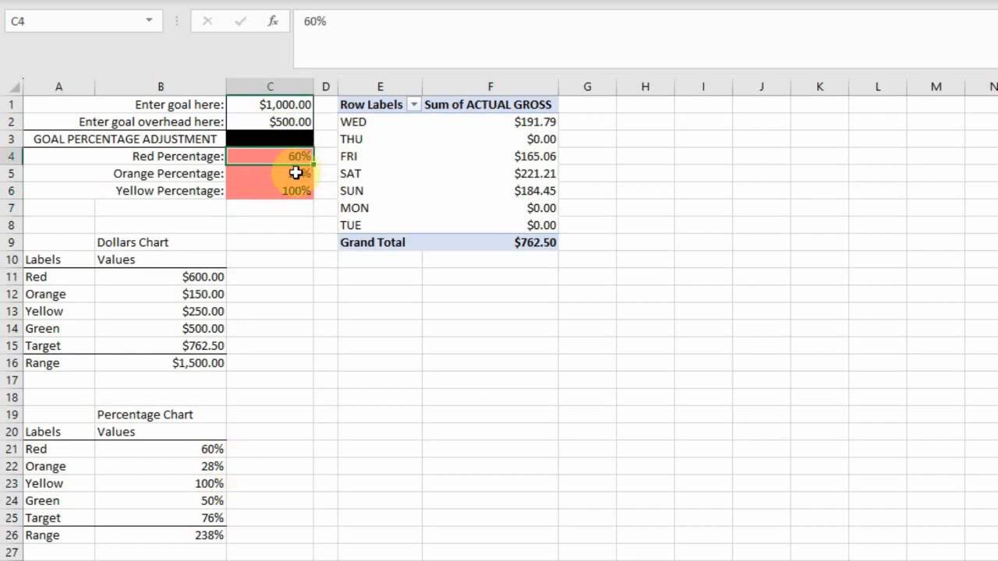
left_click(297, 173)
type("5")
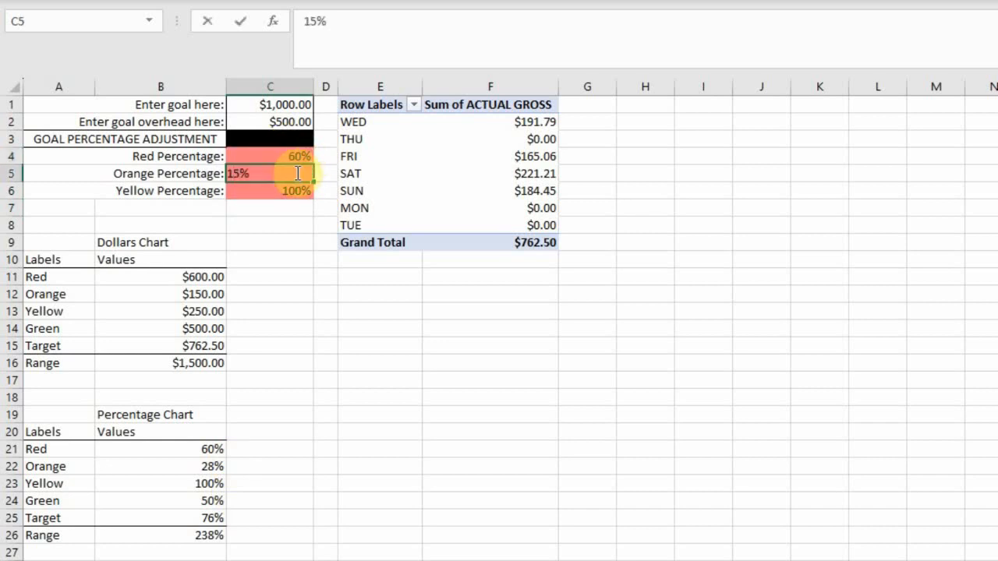
key("Return")
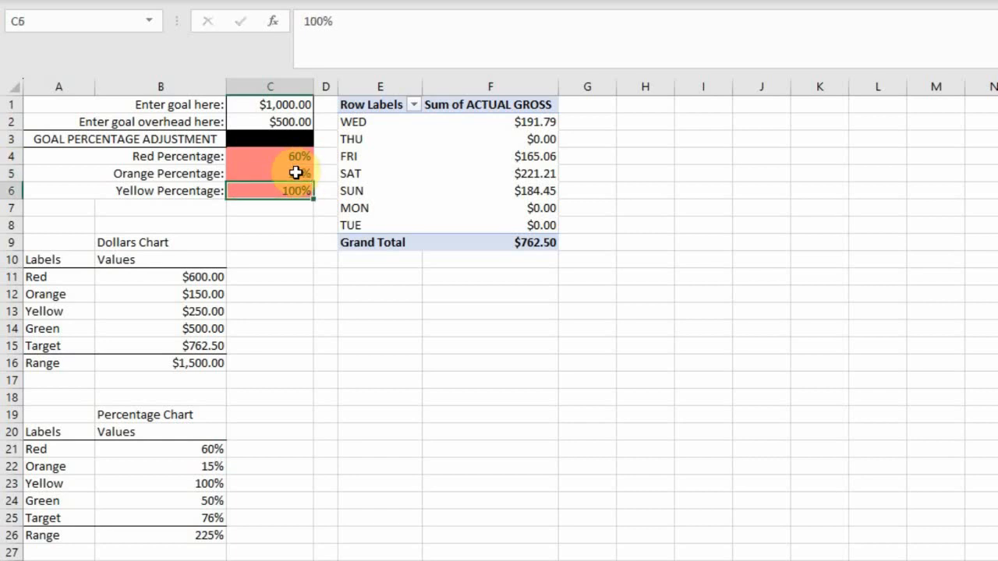
type("25")
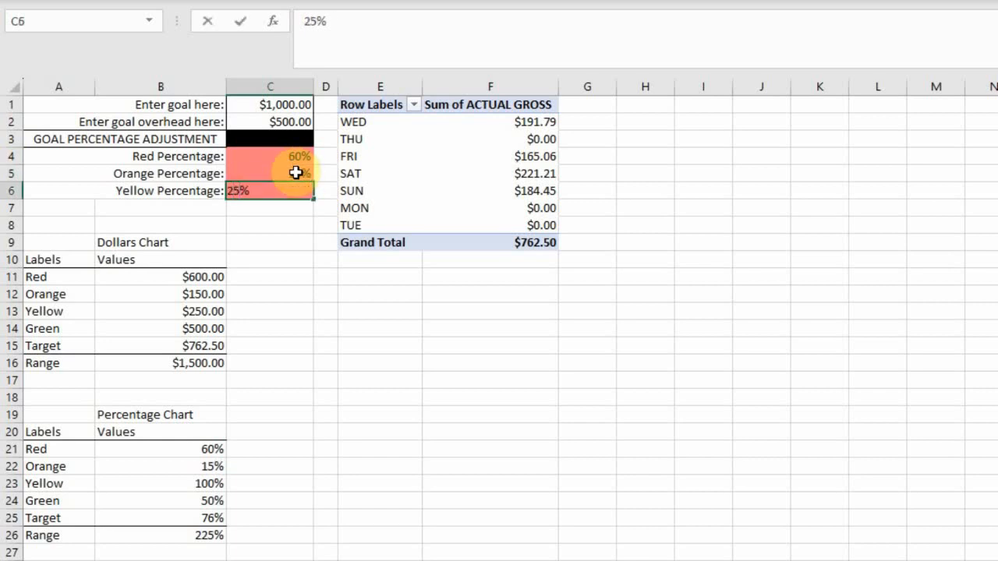
key("Return")
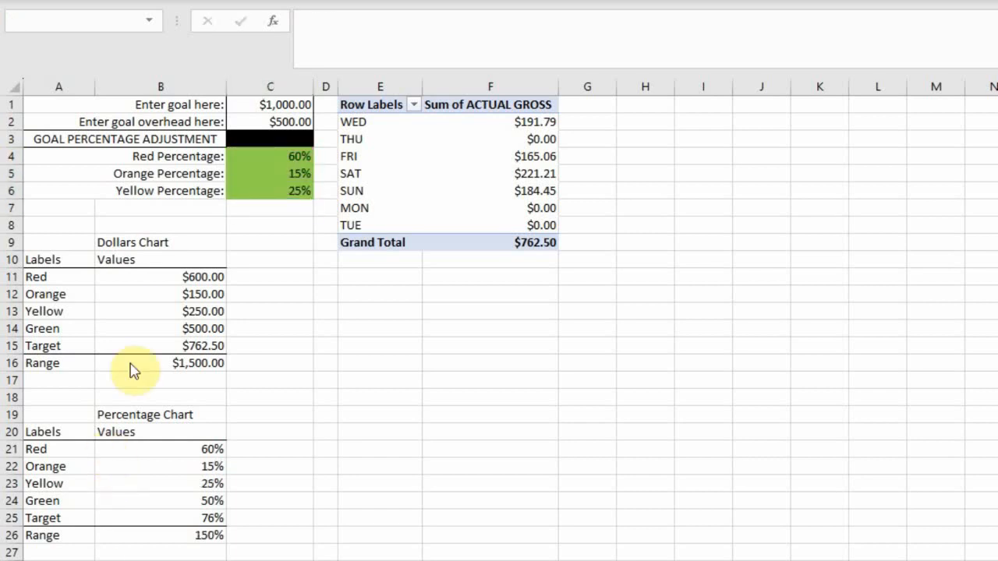
Step: Enter =C1*B21 as the Red value in B11 of the Dollars Chart table
left_click(176, 277)
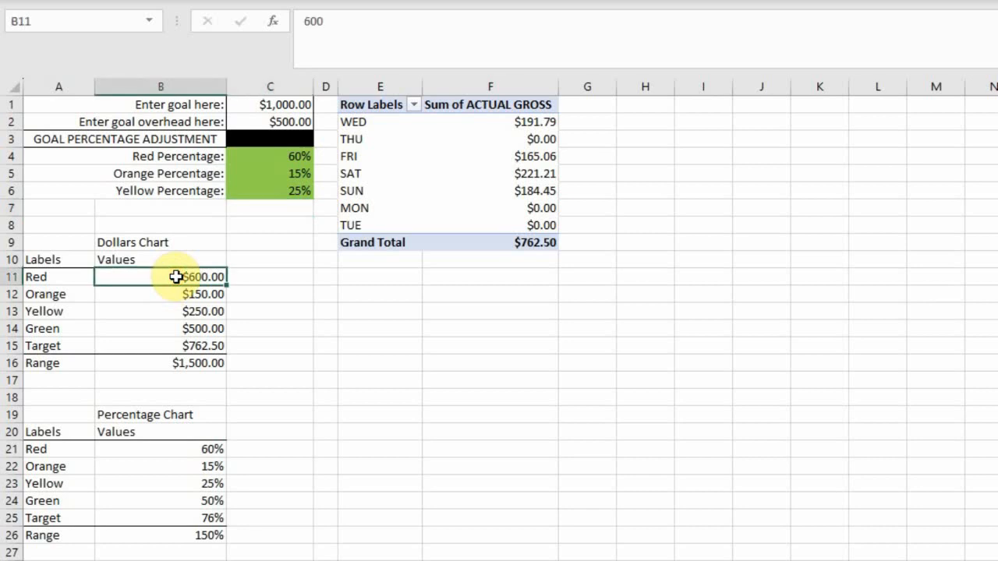
double_click(176, 276)
type("=")
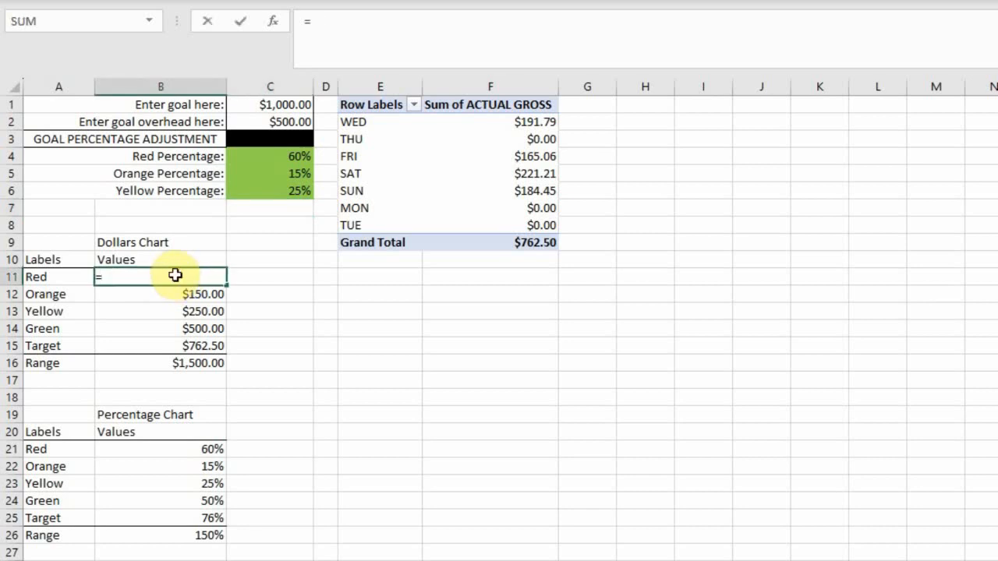
left_click(267, 103)
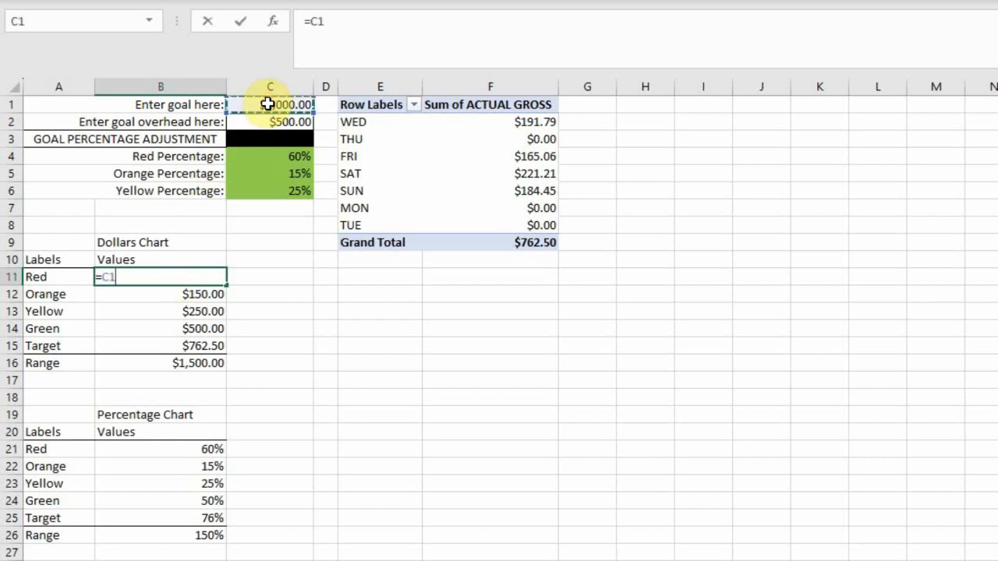
type("*")
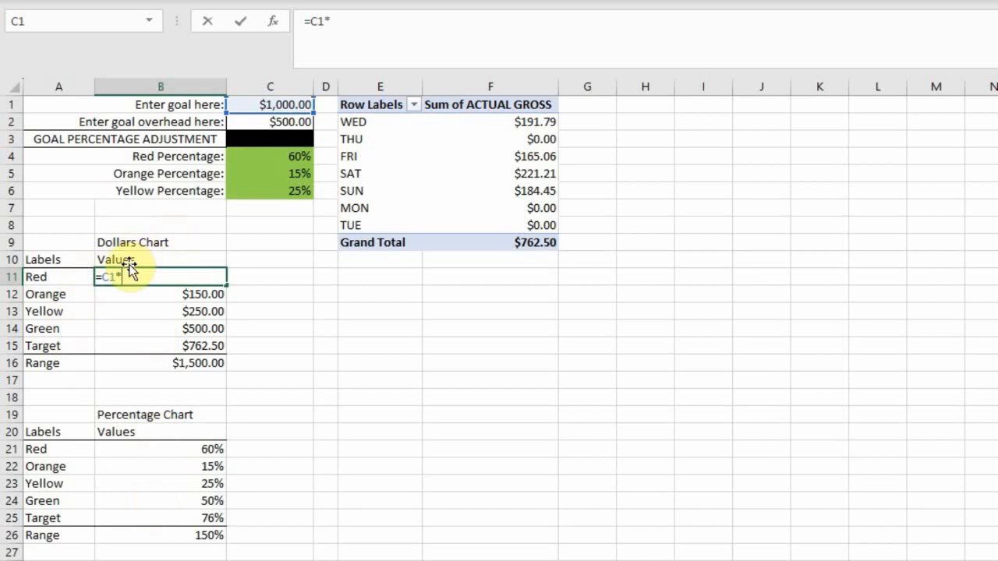
left_click(202, 450)
key("Return")
Step: Try filling the B11 formula down to B13, and clear the copies from B12:B13
left_click(215, 276)
left_click_drag(225, 285, 224, 318)
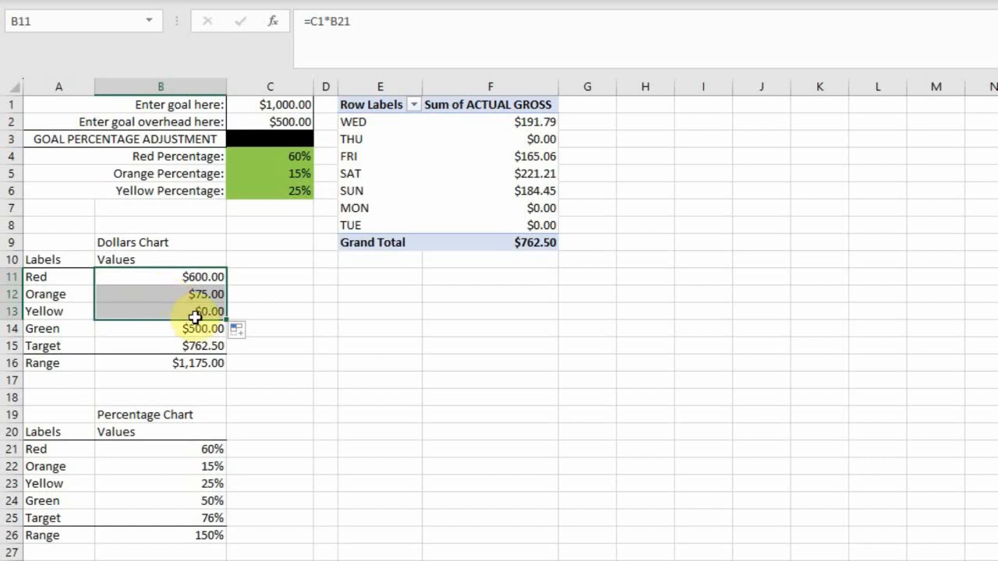
left_click_drag(226, 319, 225, 269)
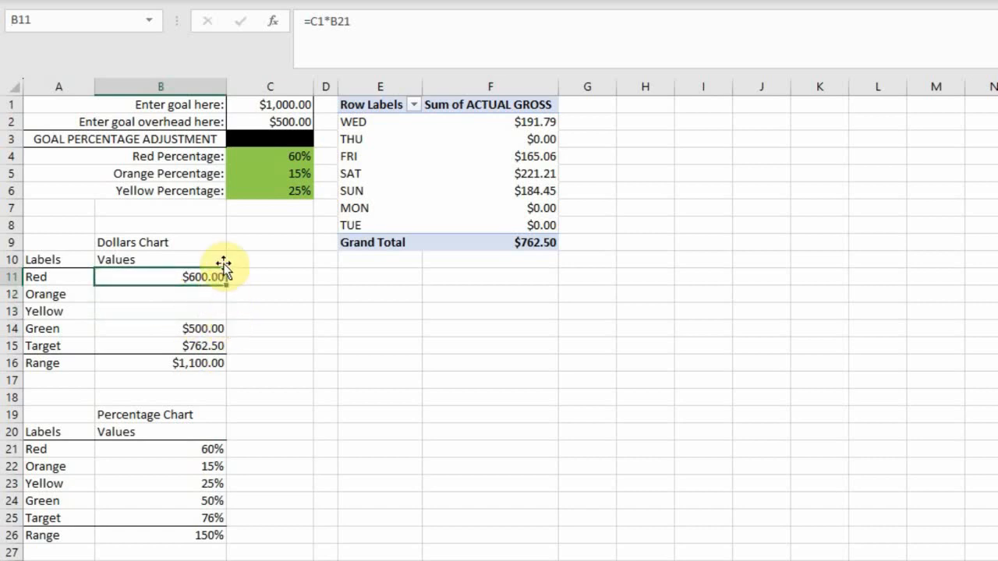
Step: Make the goal reference in B11 absolute as =$C$1*B21 and fill the formula down to B13
left_click(318, 21)
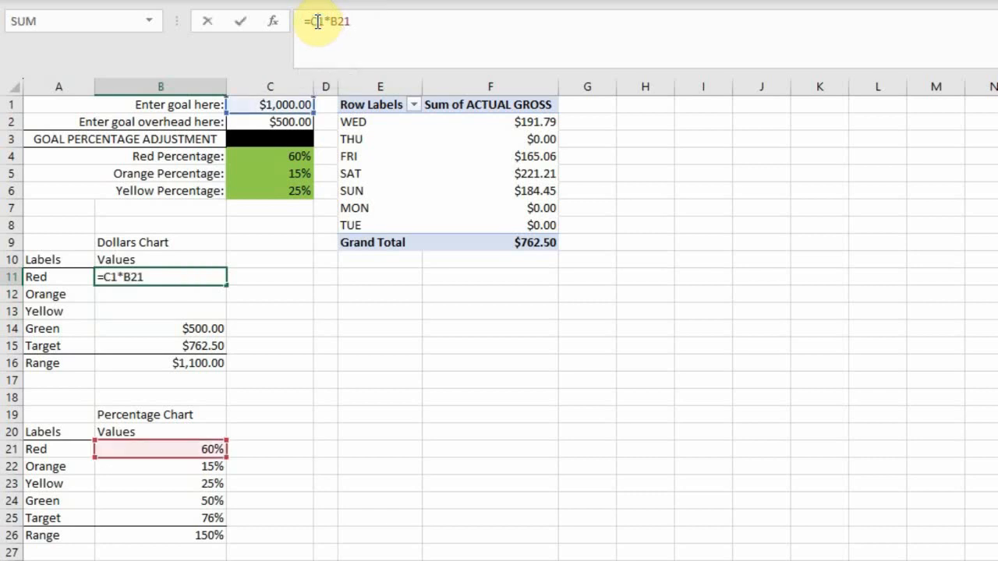
key("F4")
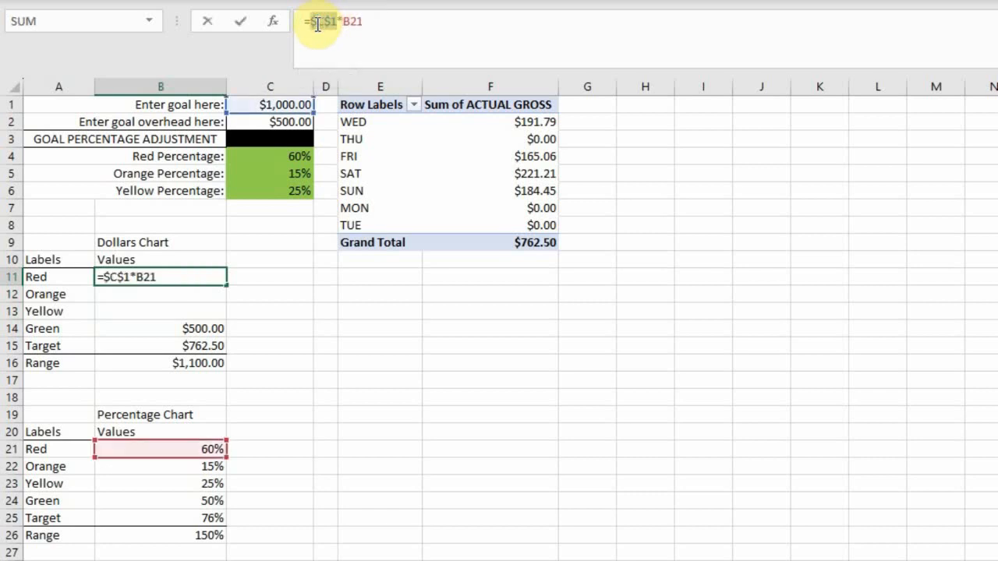
key("ctrl+Return")
left_click_drag(225, 290, 225, 316)
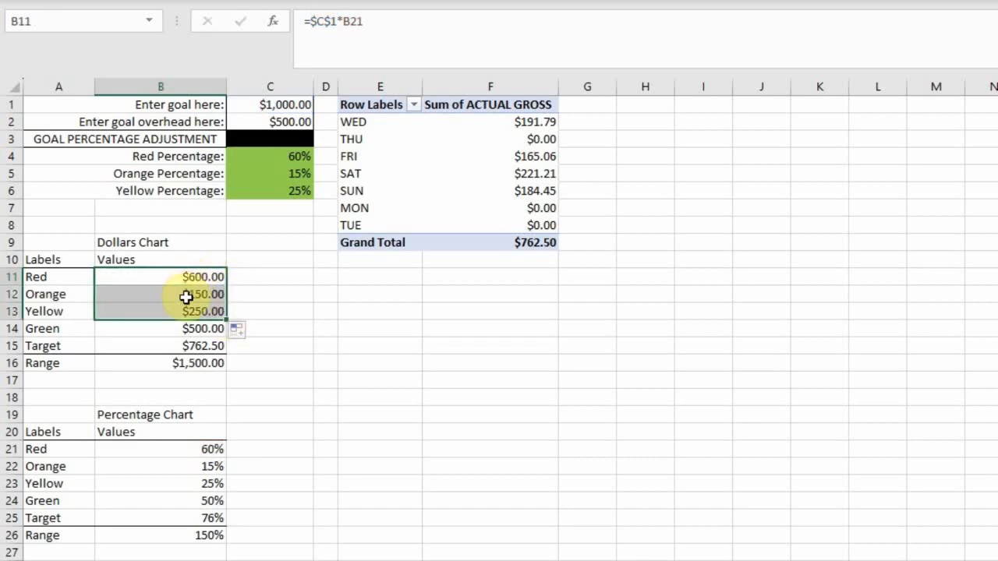
left_click(270, 312)
Step: Set the Green value in B24 of the Percentage Chart table to =C2/C1
left_click(164, 559)
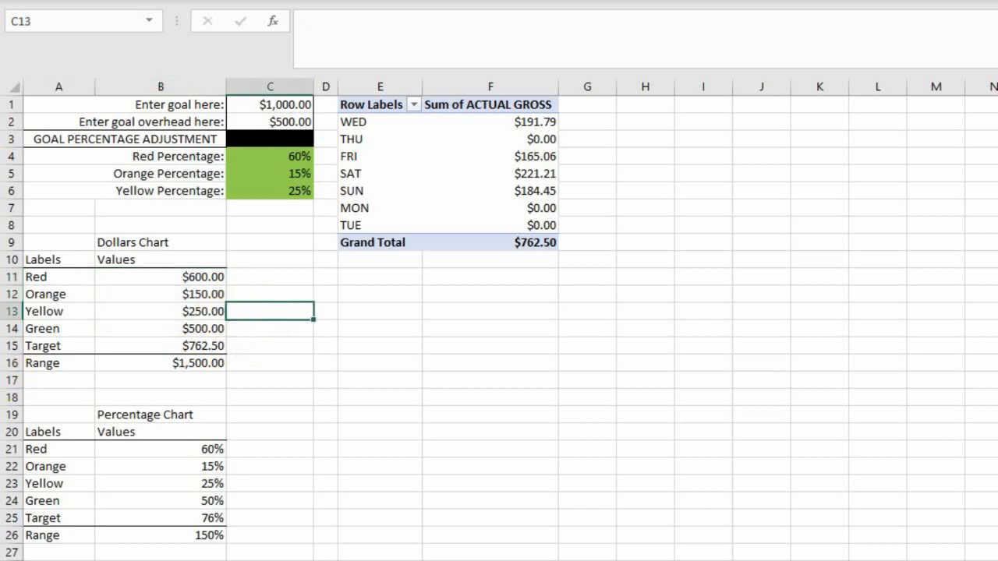
left_click(204, 502)
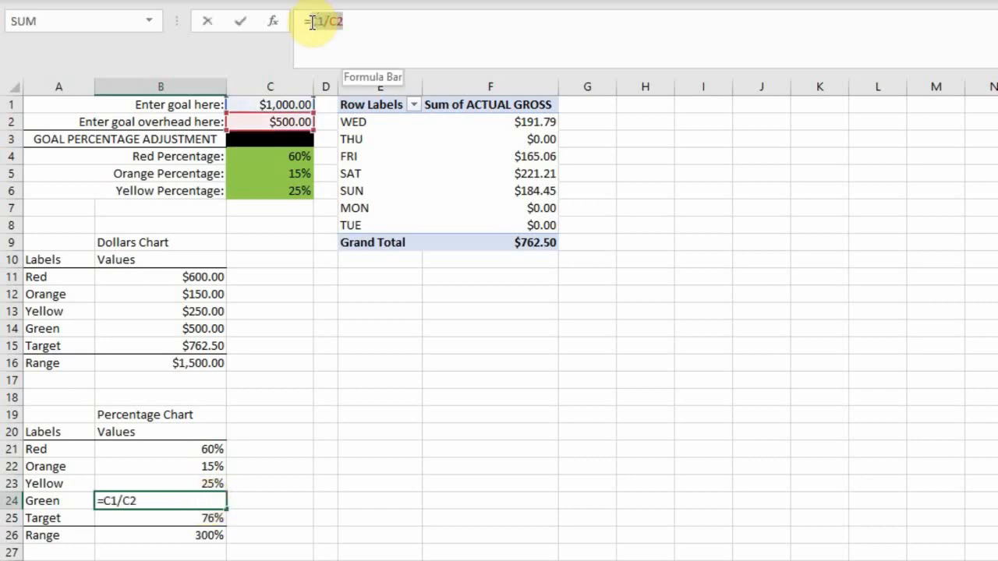
double_click(315, 21)
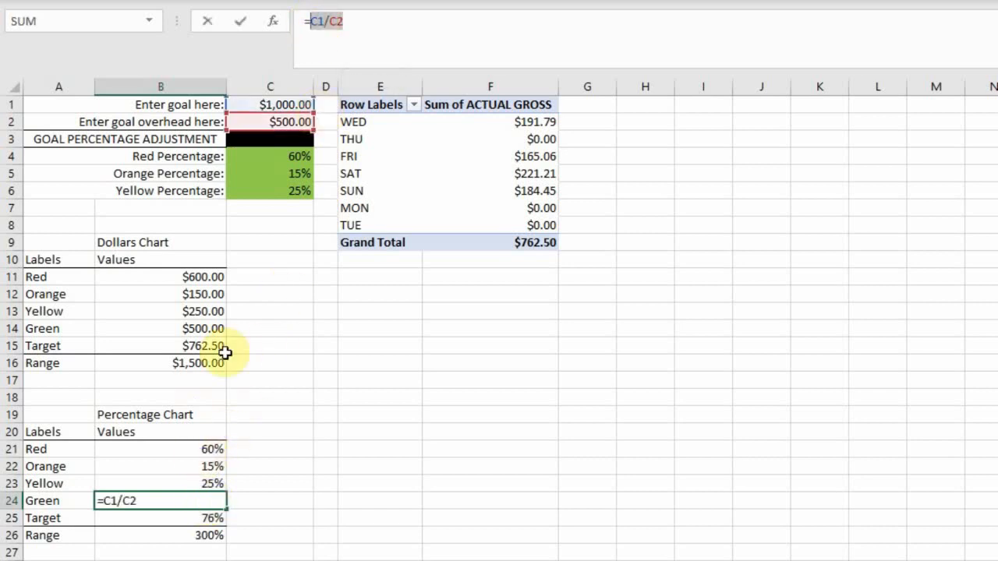
left_click(297, 123)
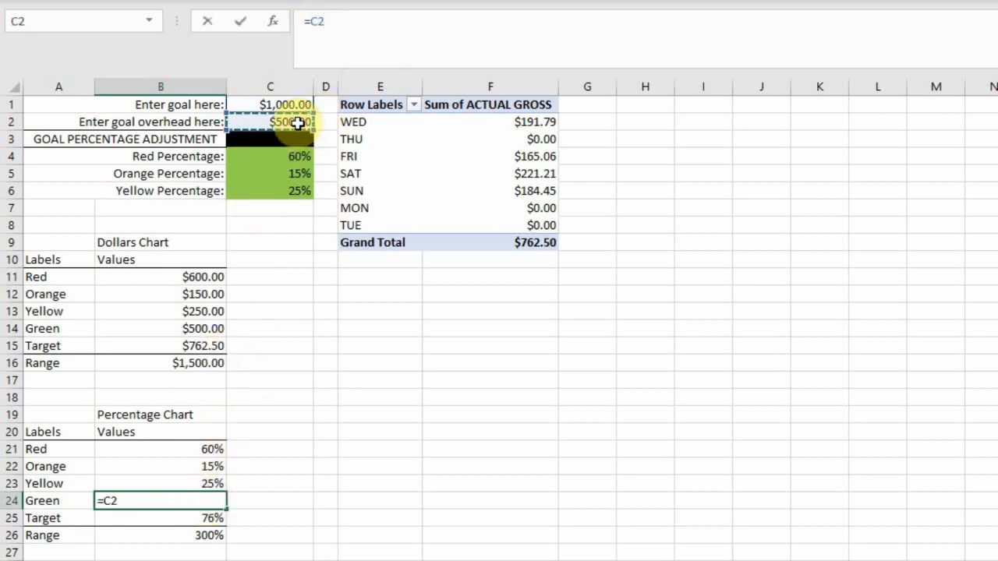
type("/")
left_click(284, 105)
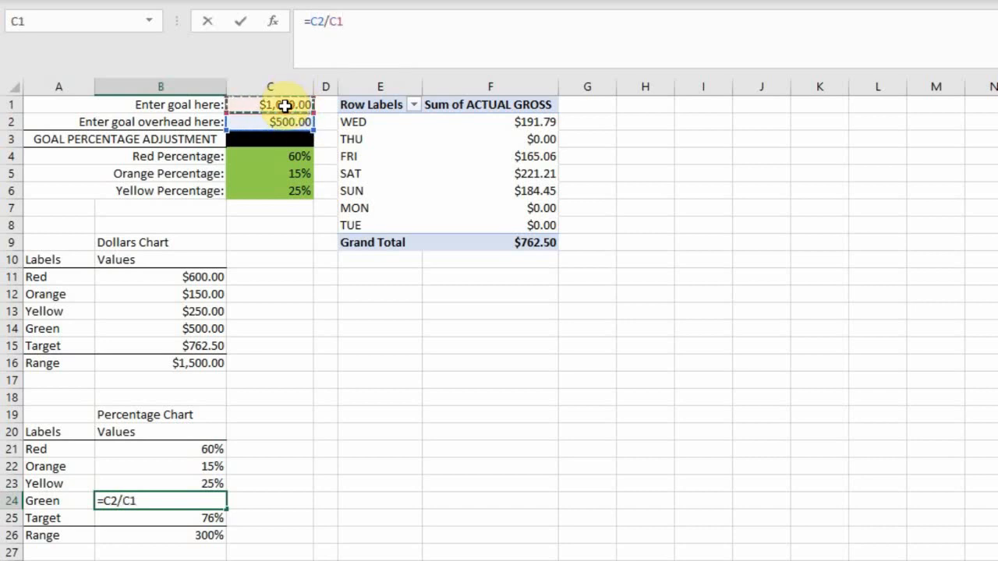
key("Return")
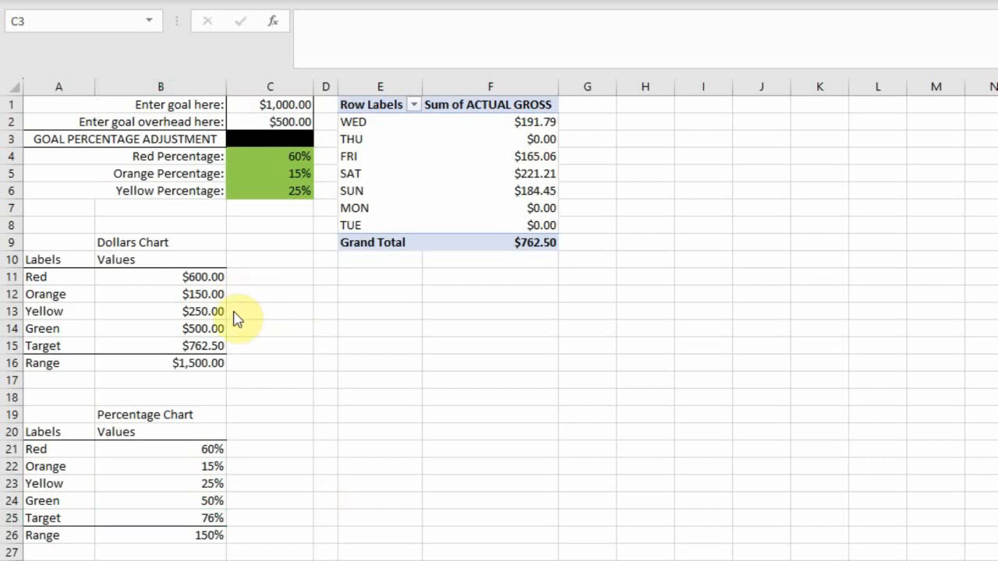
Step: Replace the Green value in B14 of the Dollars Chart table with a link to the goal overhead, =C2
left_click(201, 331)
double_click(201, 330)
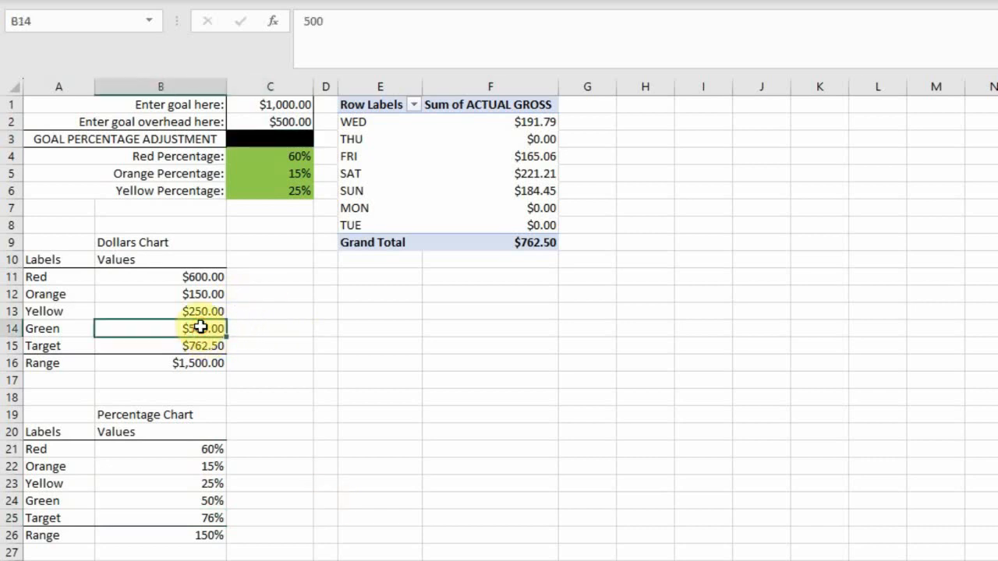
key("BackSpace")
key("BackSpace")
key("BackSpace")
type("=")
left_click(282, 123)
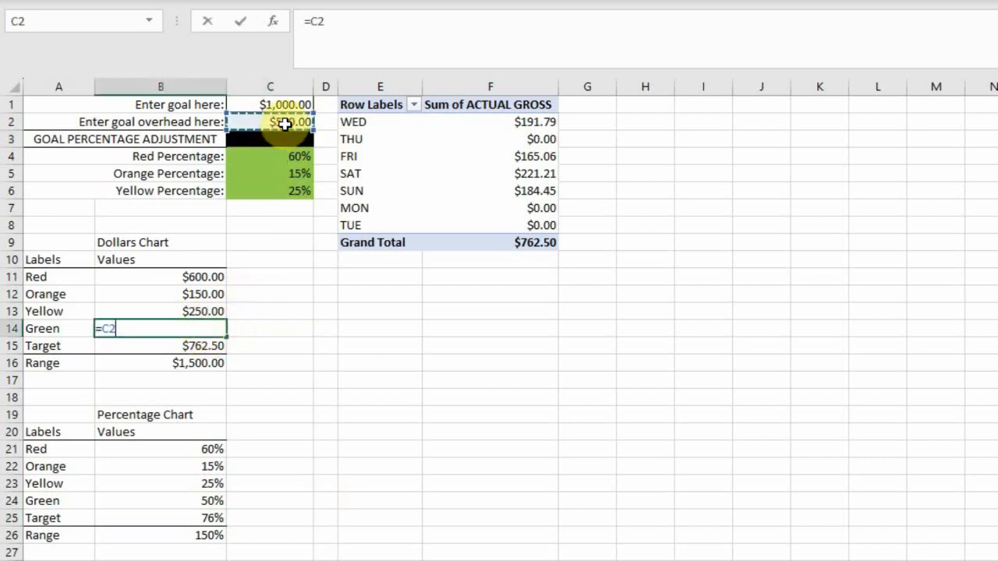
key("Return")
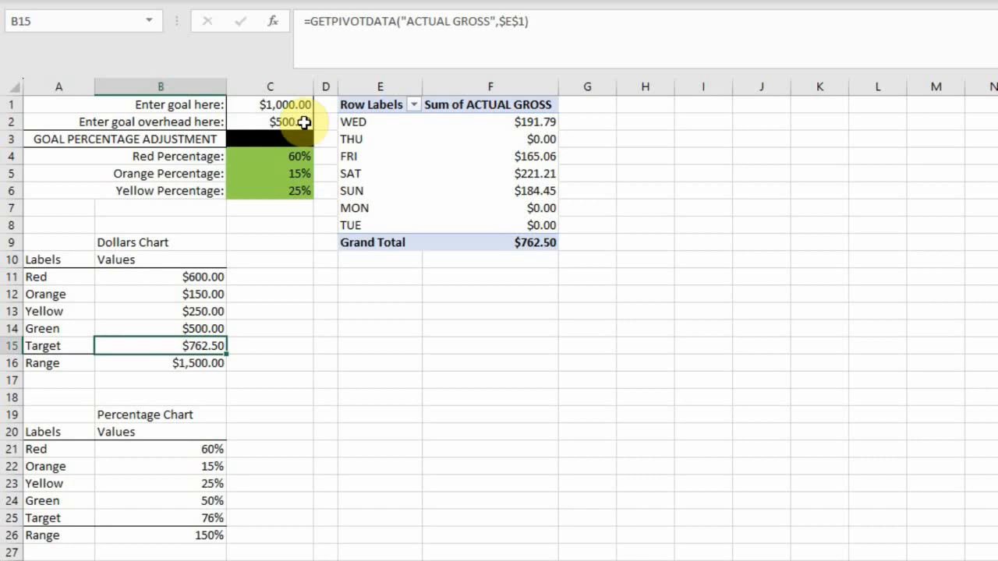
Step: Set the goal overhead in C2 to 250
double_click(303, 122)
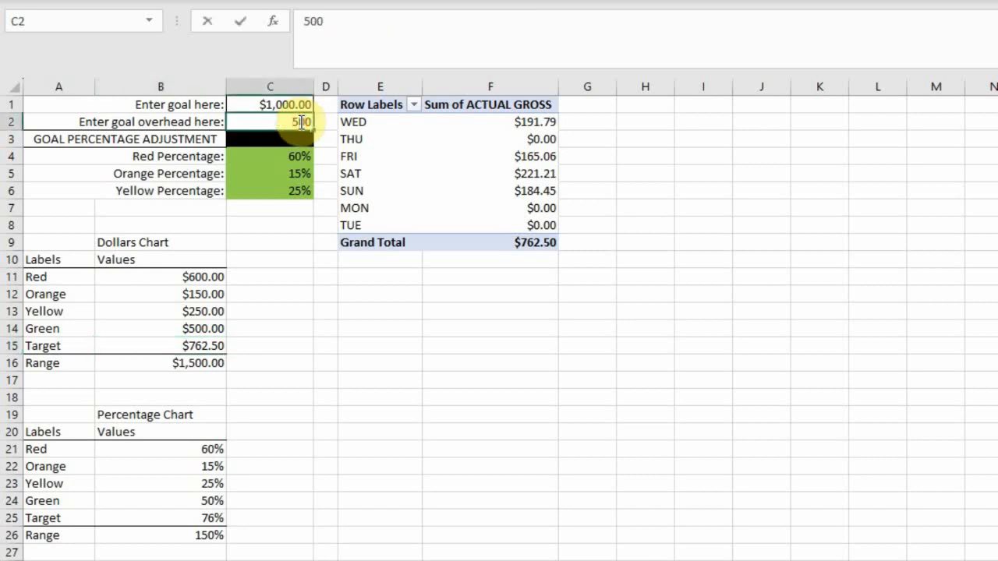
left_click_drag(311, 122, 293, 120)
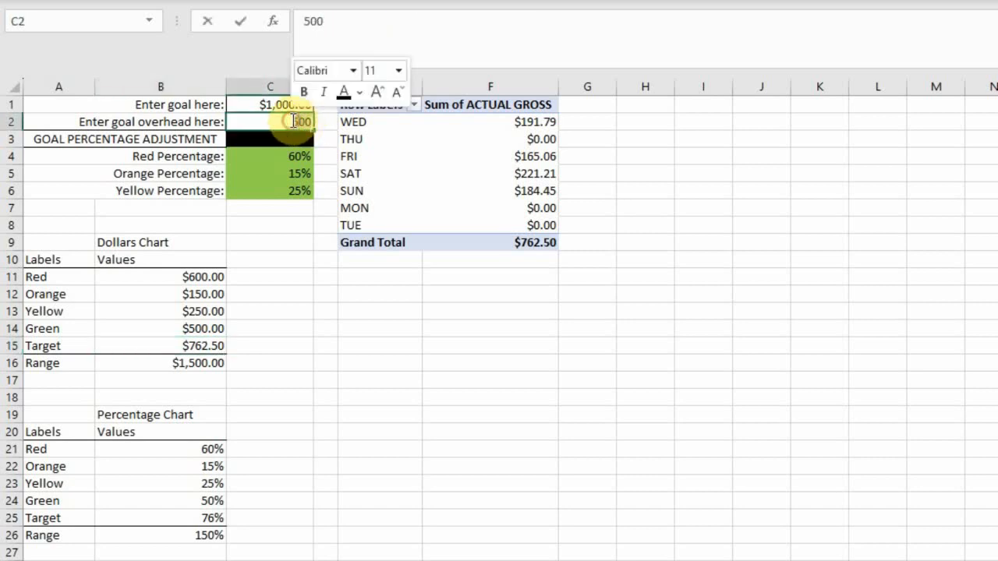
type("2")
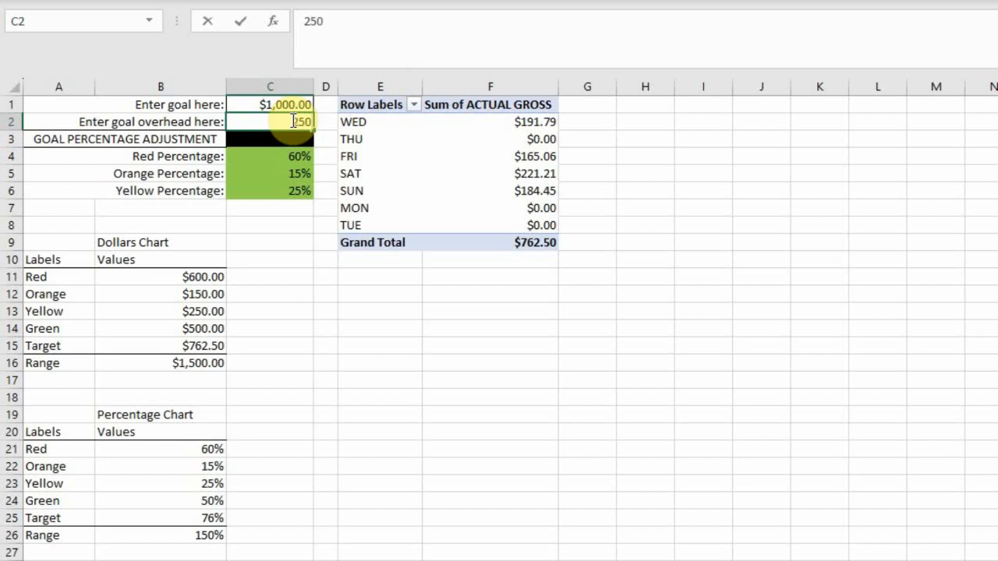
key("Return")
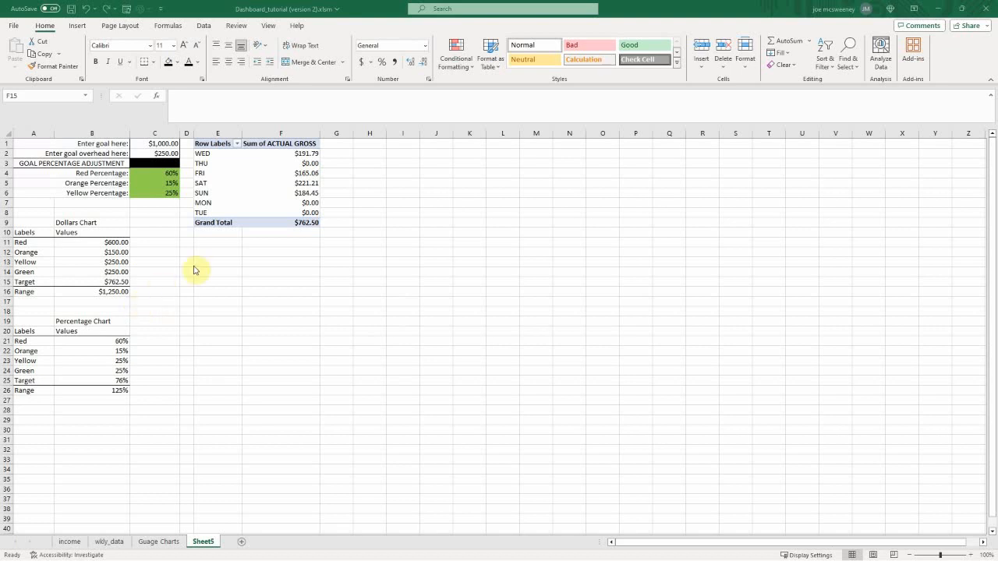
Step: Insert an empty 2-D stacked column chart on Sheet5
left_click(202, 252)
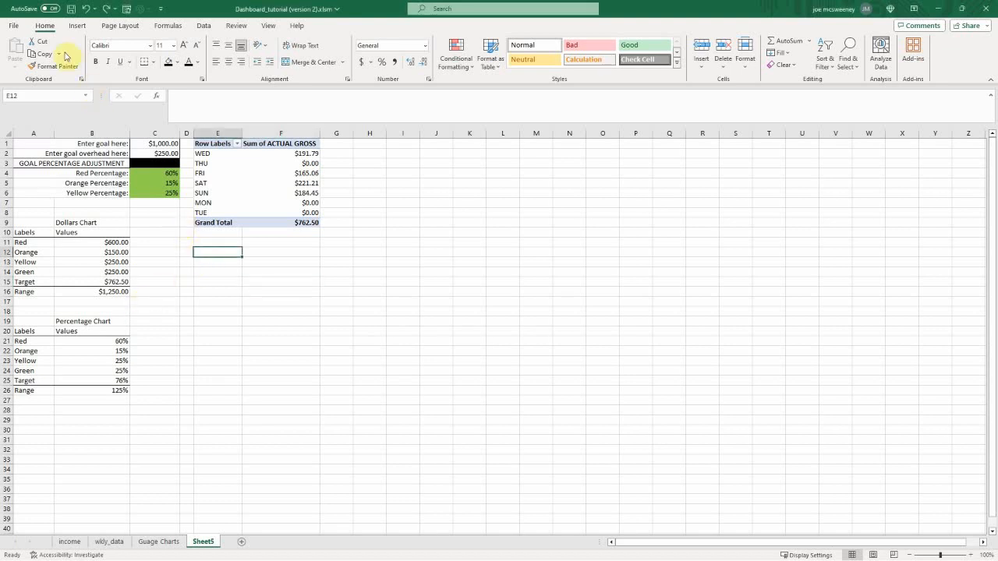
left_click(78, 25)
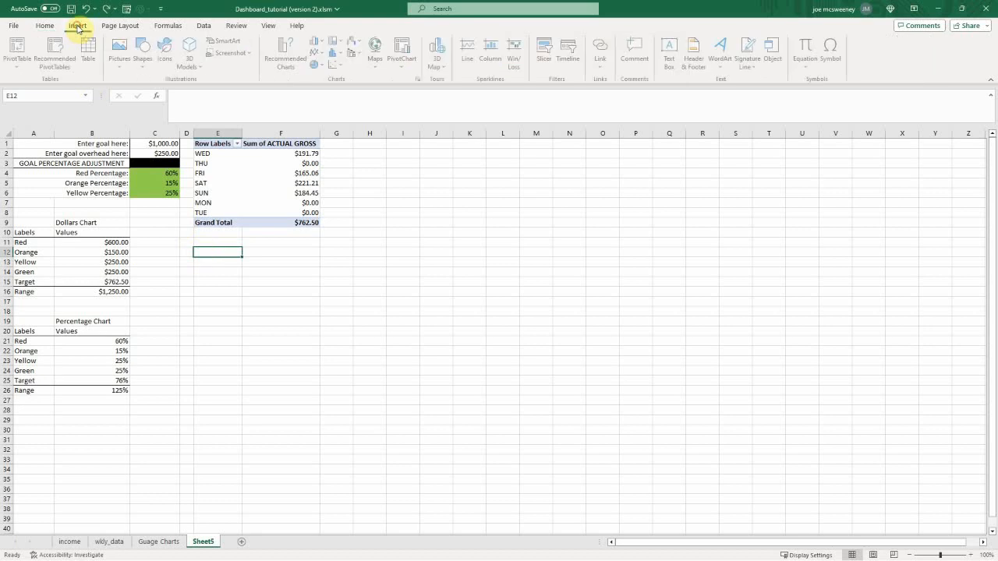
left_click(319, 43)
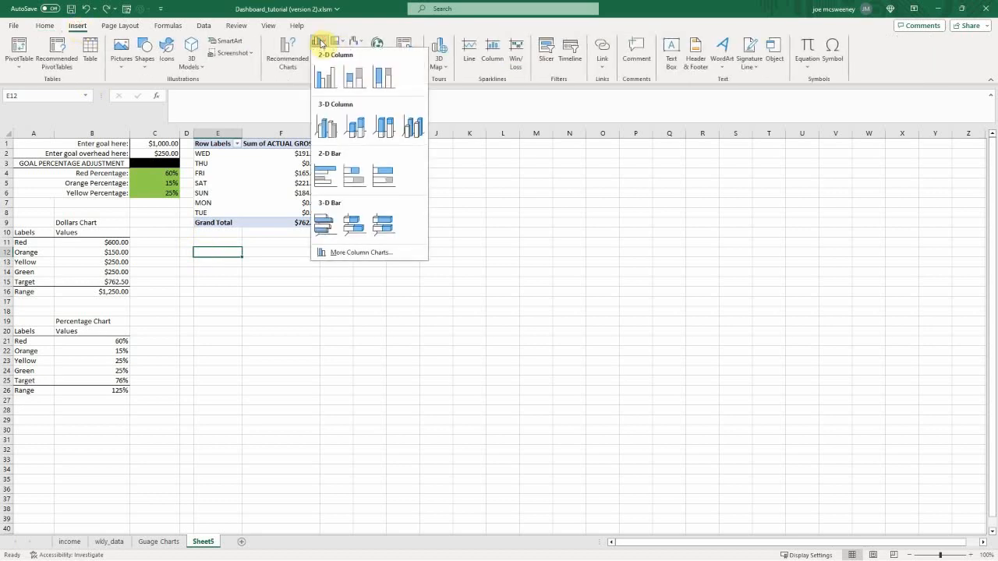
left_click(353, 75)
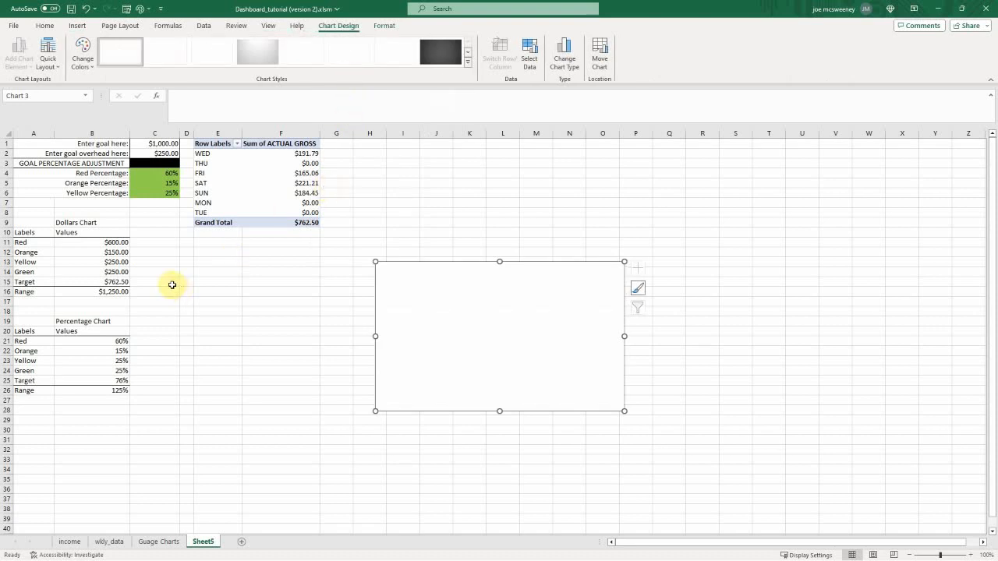
Step: Copy the Dollars Chart labels and values from A11:B15 and paste them into the empty chart as its data
left_click_drag(35, 243, 100, 282)
key("ctrl+c")
left_click(390, 283)
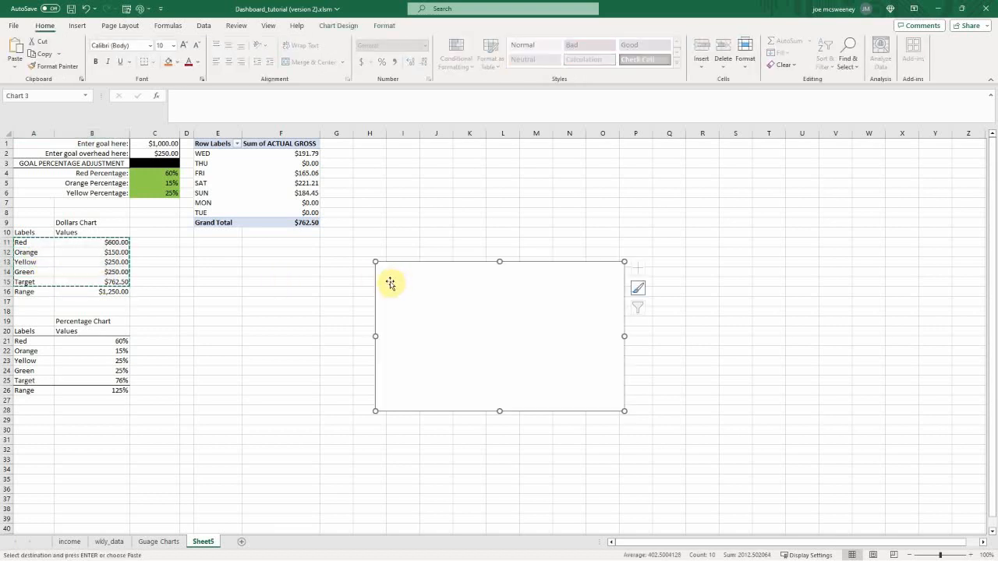
key("ctrl+v")
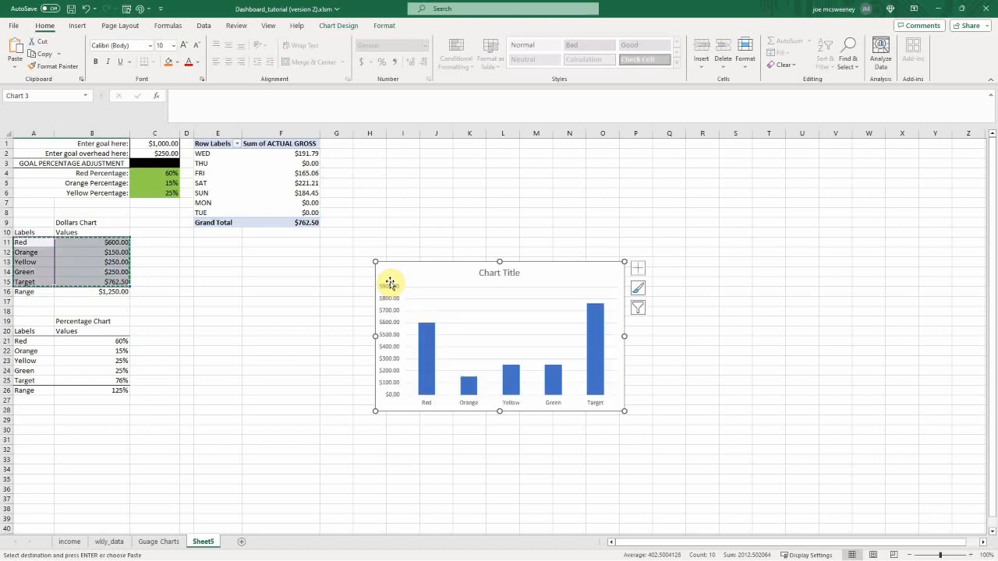
Step: Switch the chart to the Stacked Column variant that stacks all values in a single column, and add data labels
right_click(557, 279)
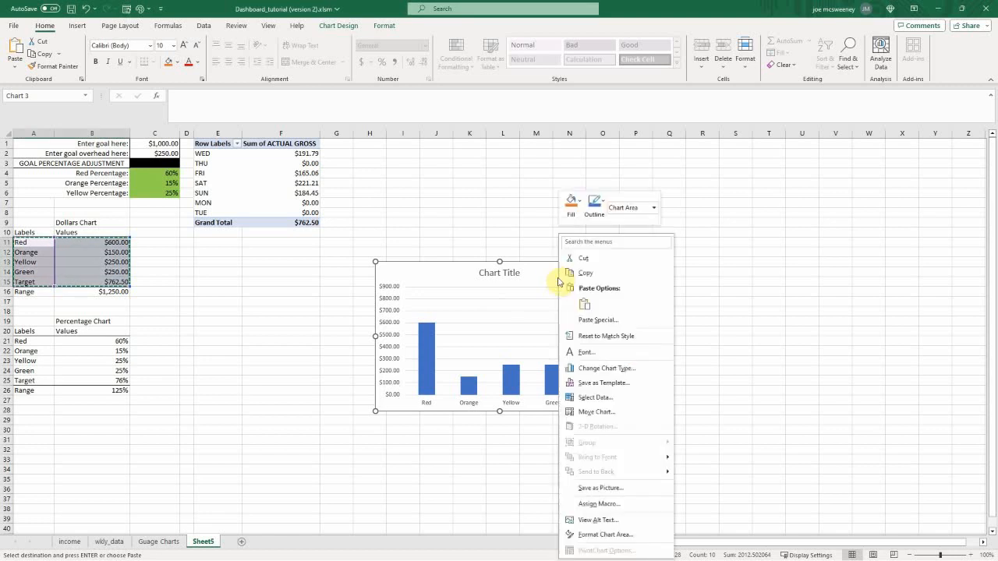
left_click(602, 368)
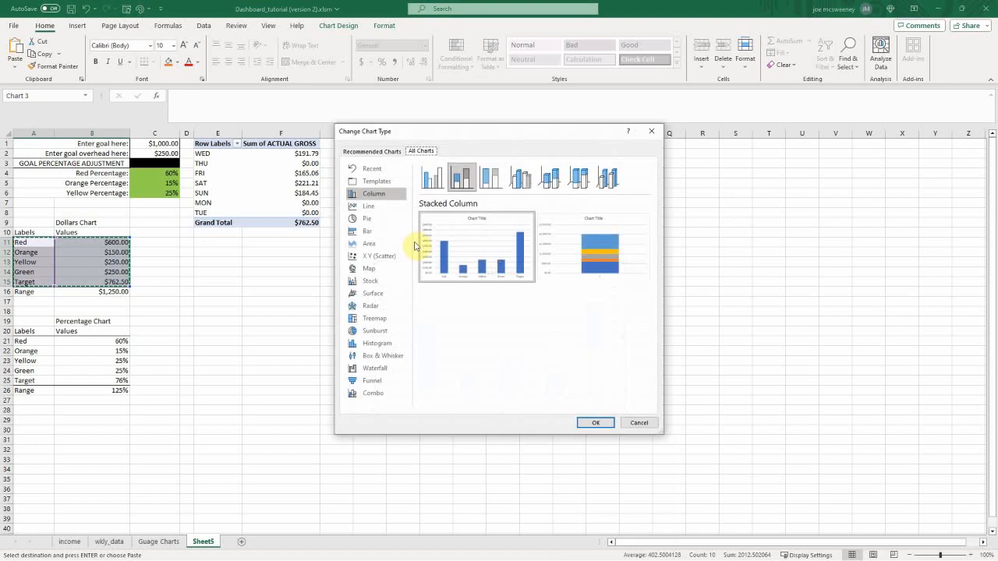
mouse_move(574, 248)
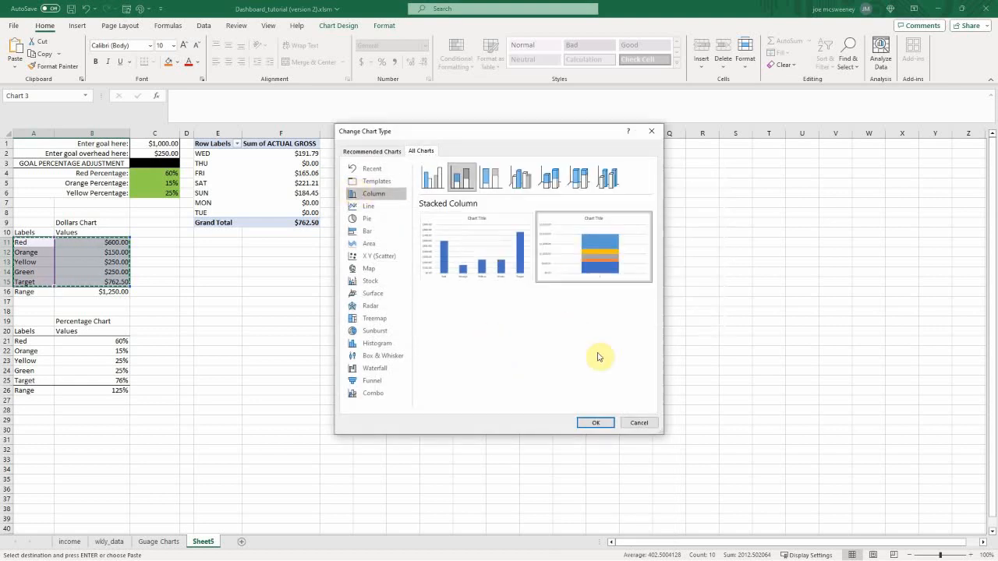
left_click(595, 422)
left_click(638, 268)
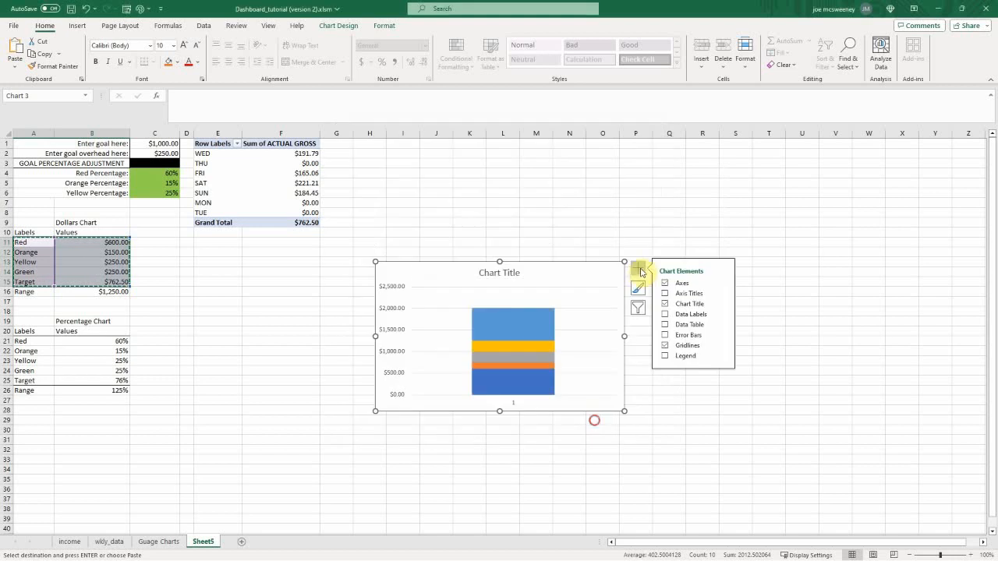
left_click(682, 319)
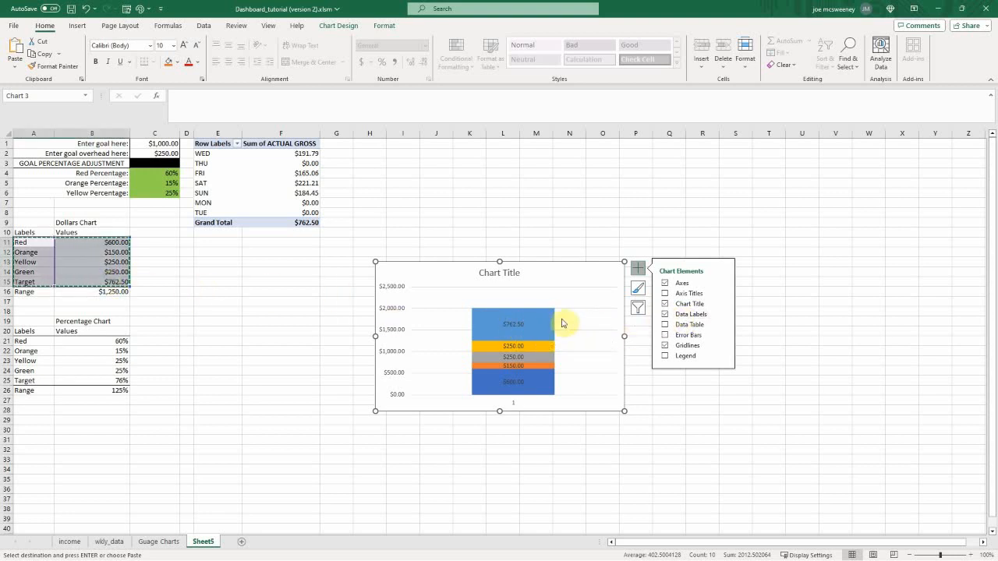
Step: Change the Target series to the Line with Markers chart type and remove the chart's data labels
left_click(518, 325)
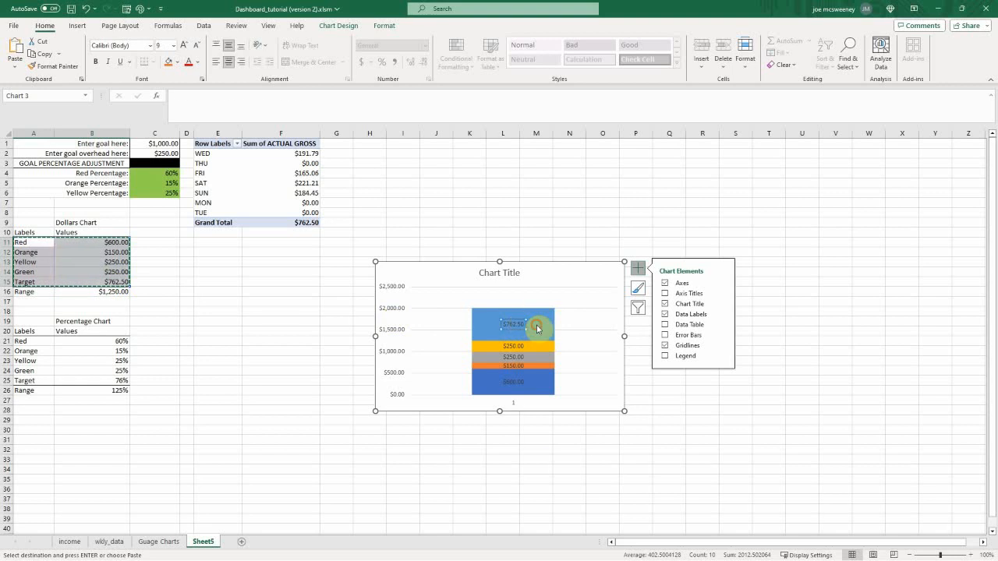
right_click(537, 327)
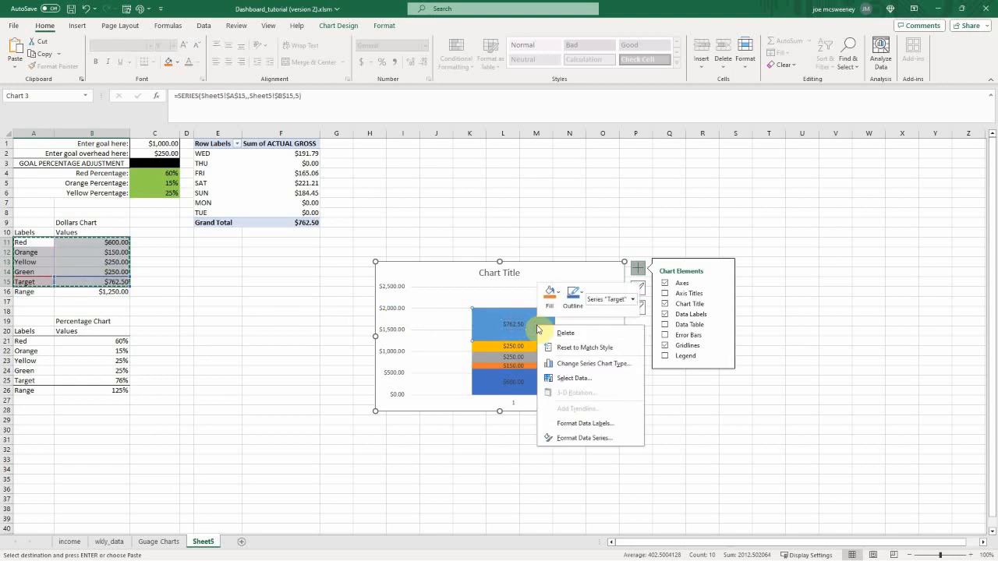
left_click(566, 365)
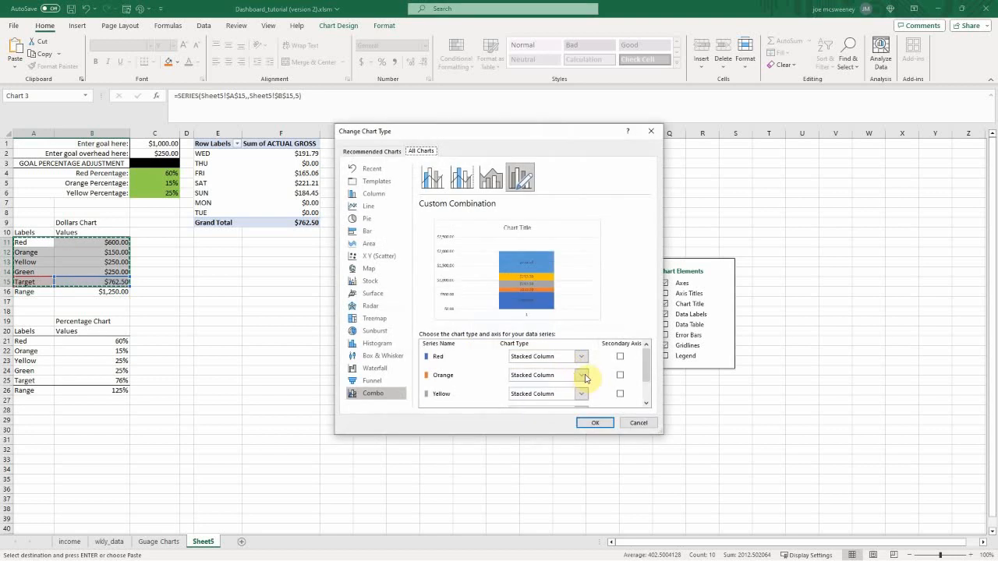
scroll(586, 382, "down", 2)
left_click(583, 399)
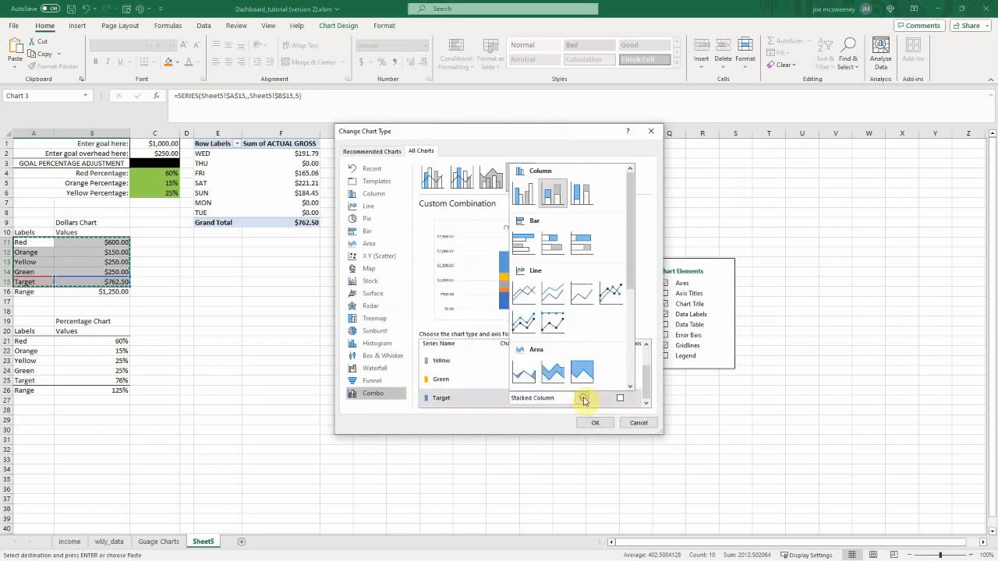
left_click(608, 296)
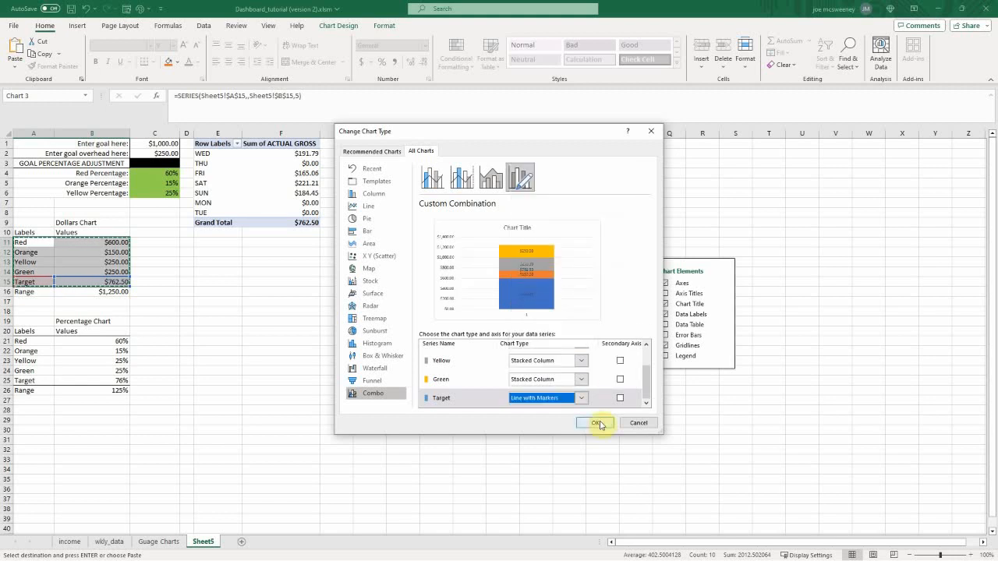
left_click(597, 423)
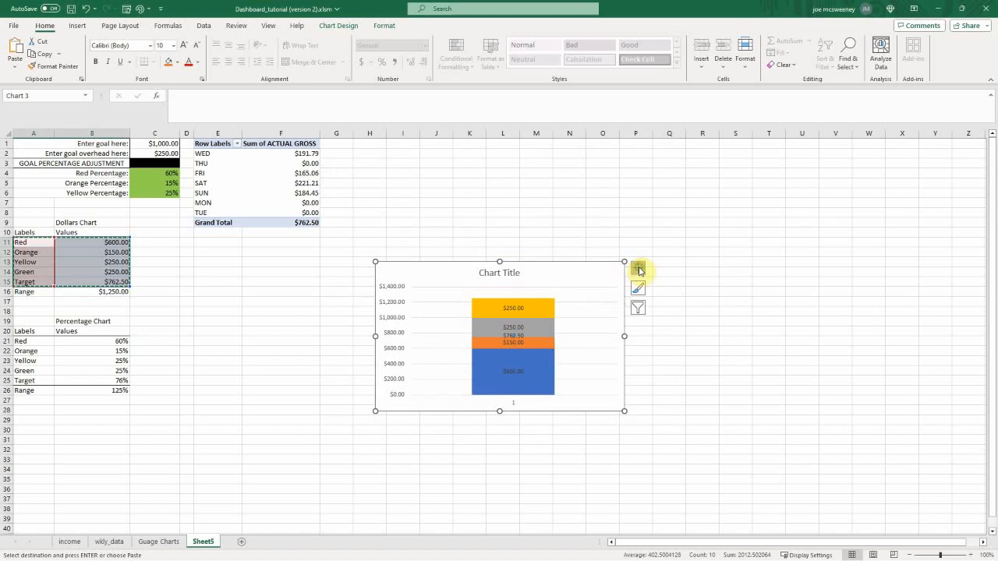
left_click(639, 269)
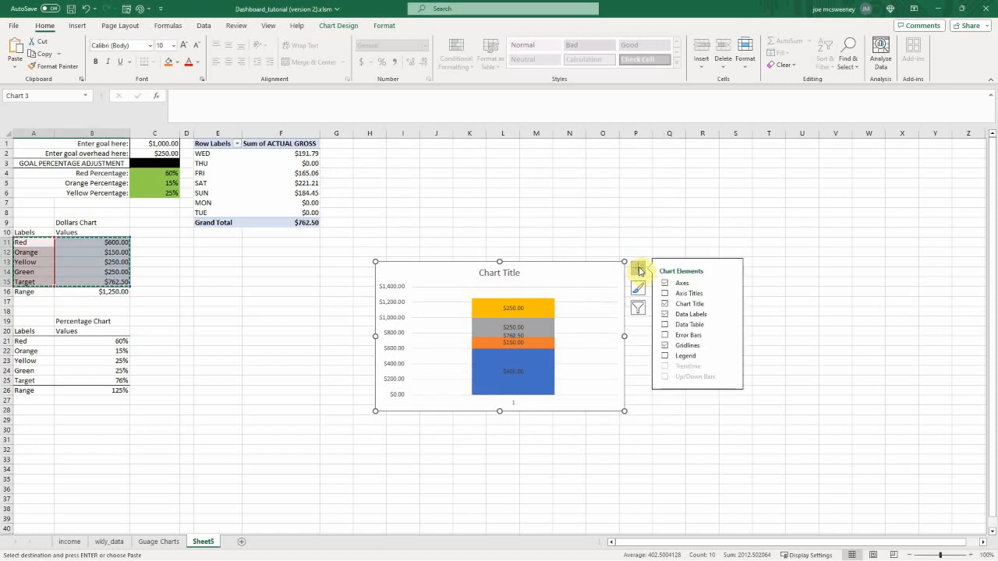
left_click(665, 315)
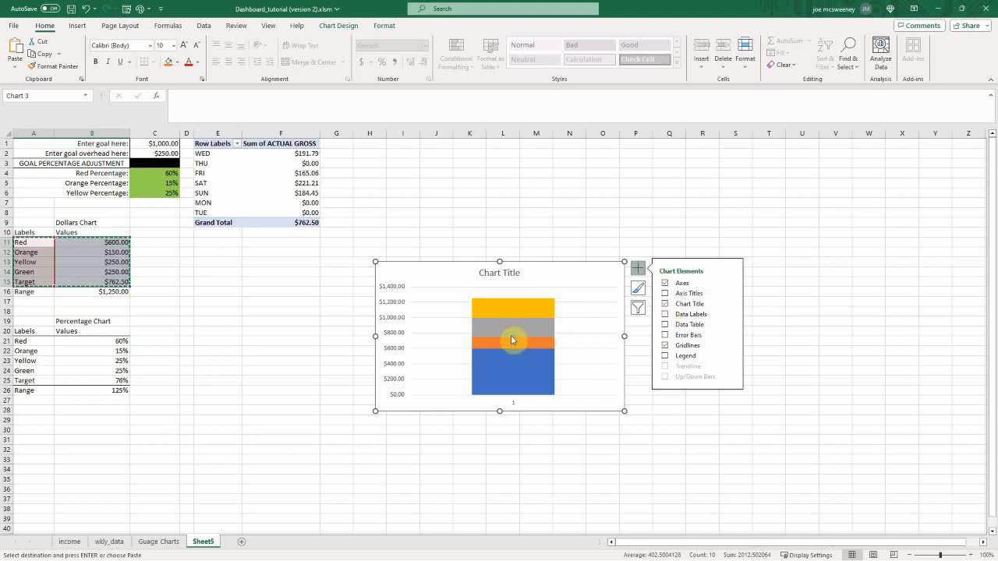
Step: Give the Target series a built-in long dash marker with size 23
mouse_move(513, 334)
double_click(514, 336)
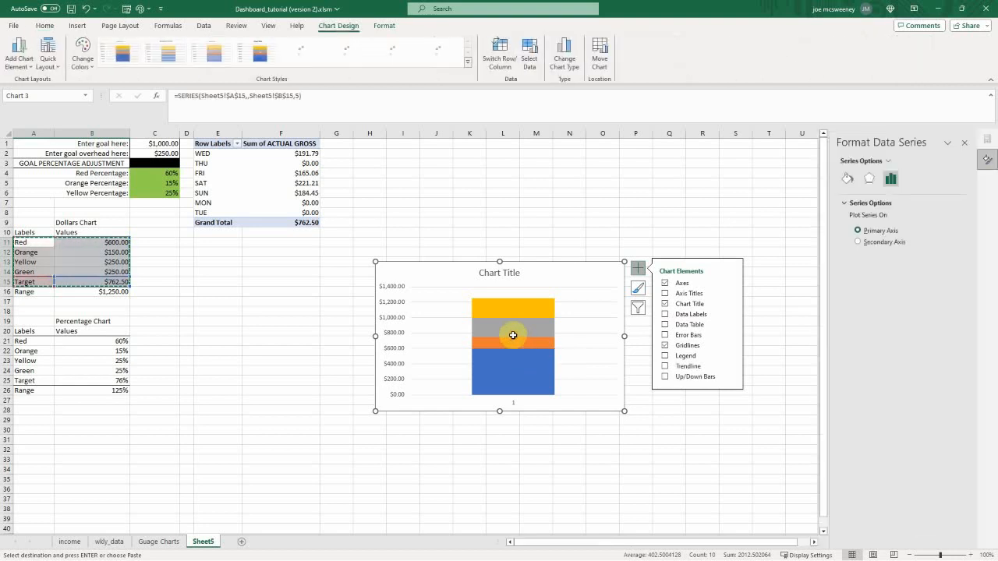
left_click(847, 179)
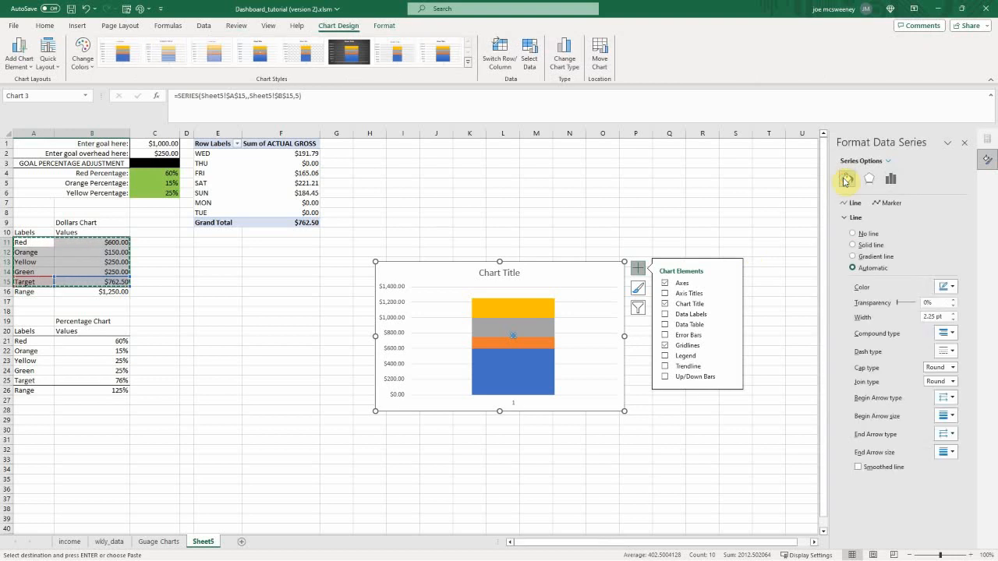
left_click(892, 203)
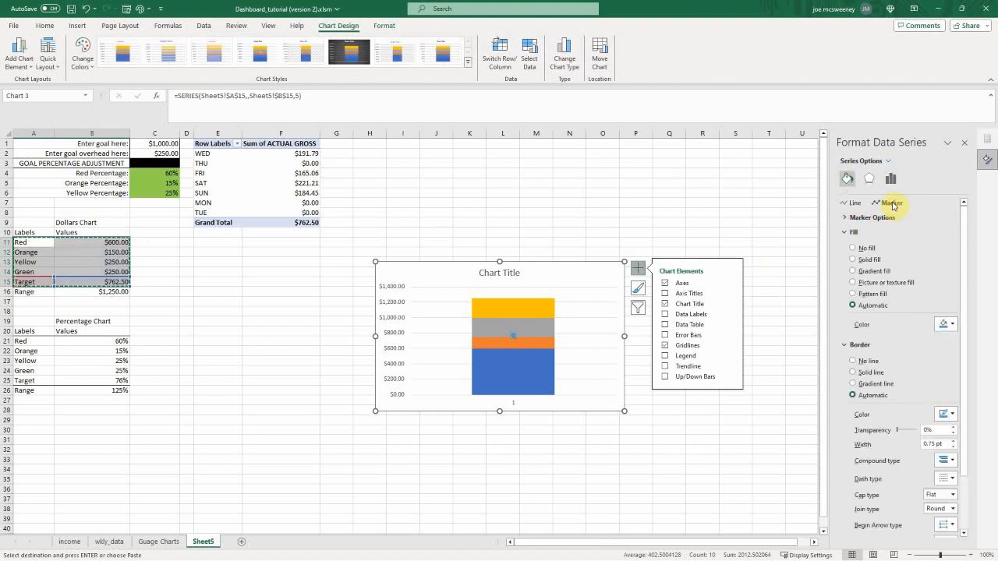
left_click(845, 218)
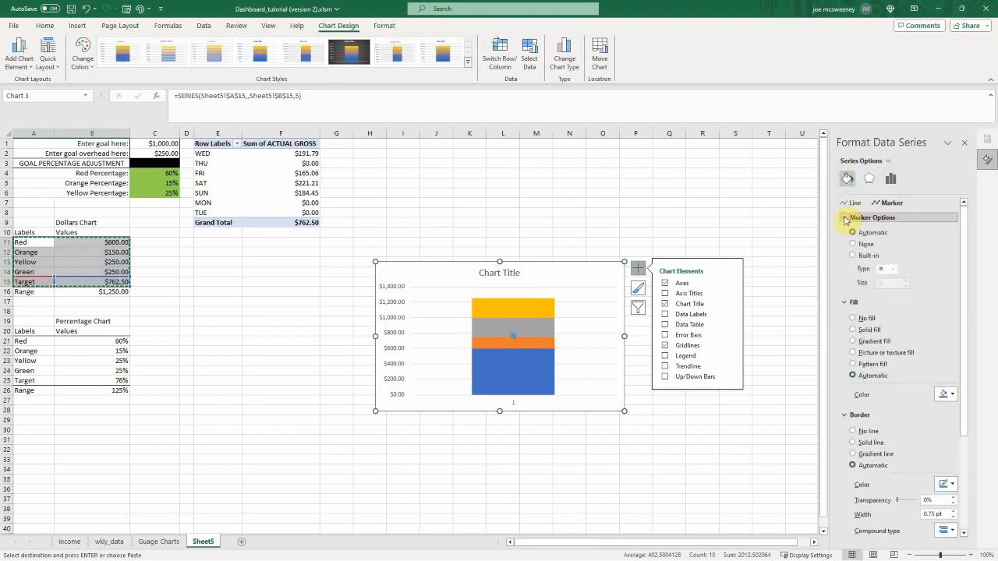
left_click(853, 256)
left_click(893, 270)
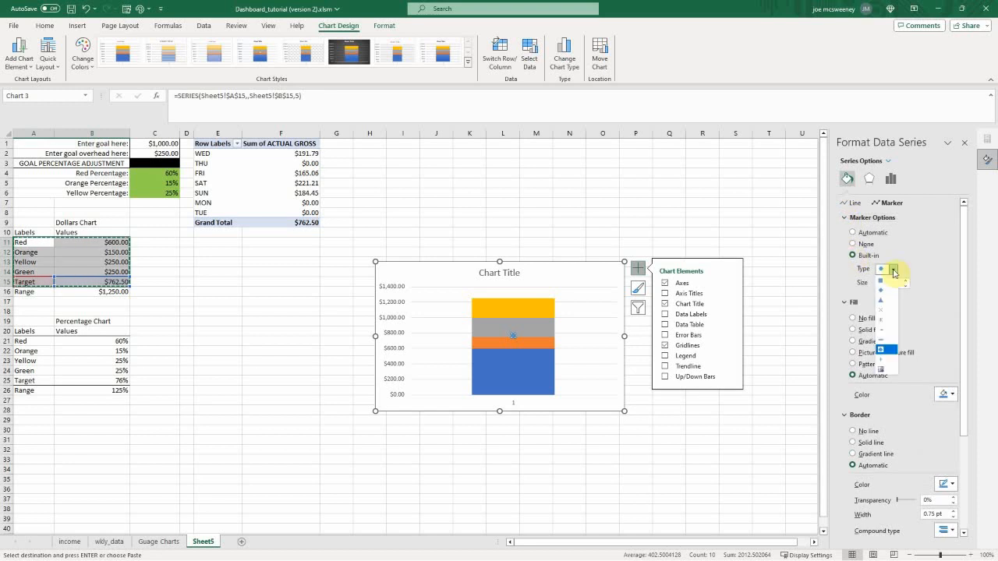
left_click(886, 338)
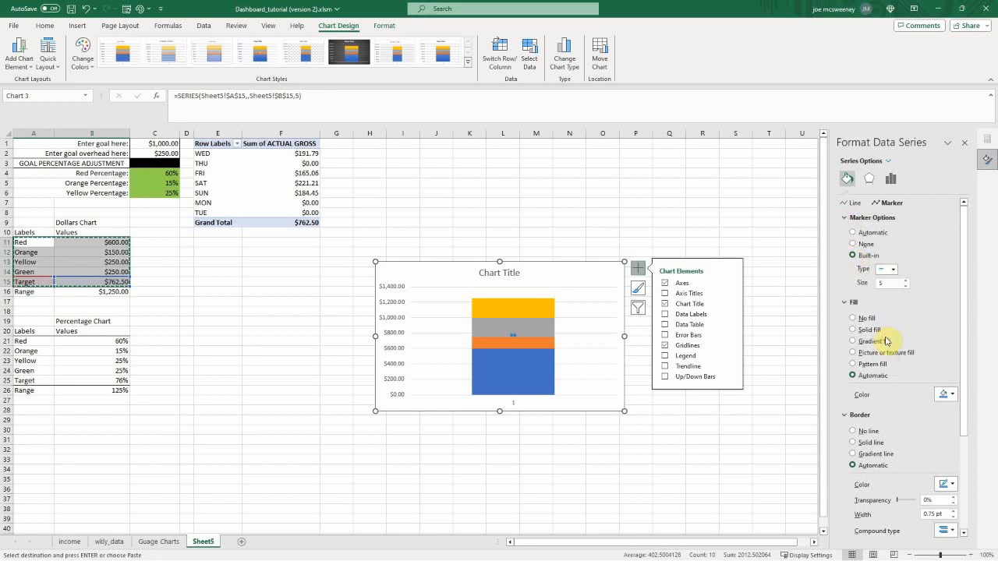
left_click(905, 281)
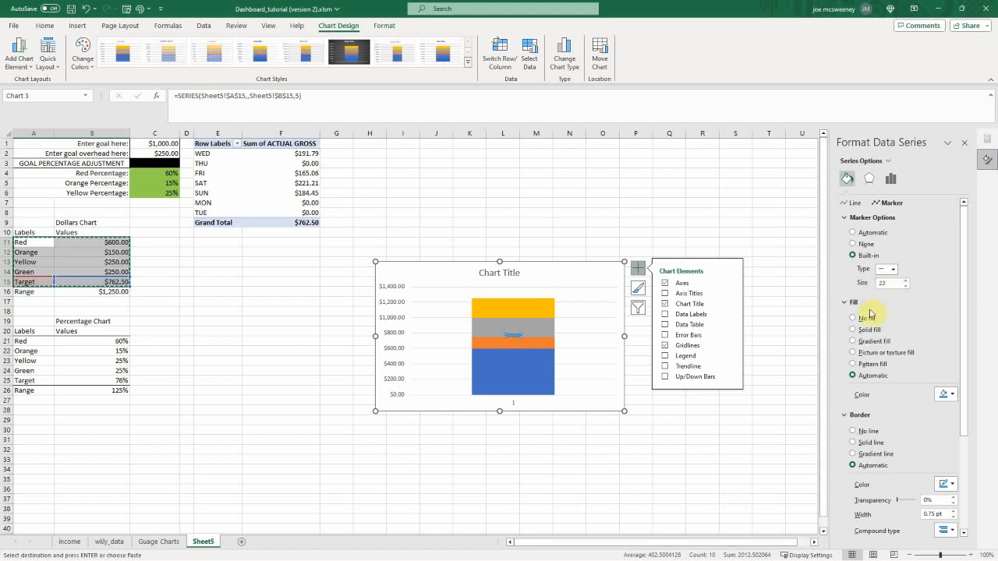
Step: Format the Target marker with a solid black fill and no border line
left_click(854, 332)
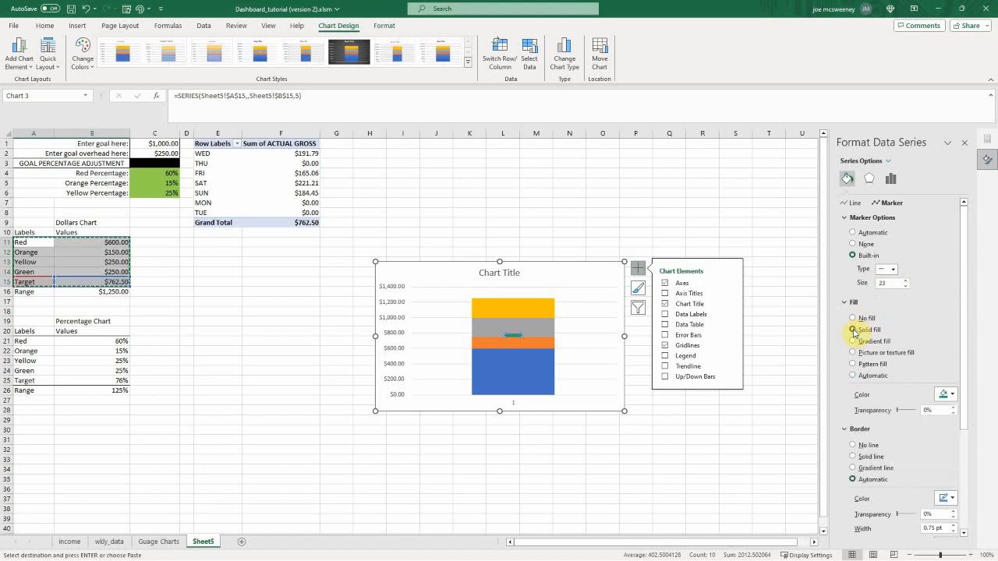
left_click(952, 395)
left_click(920, 422)
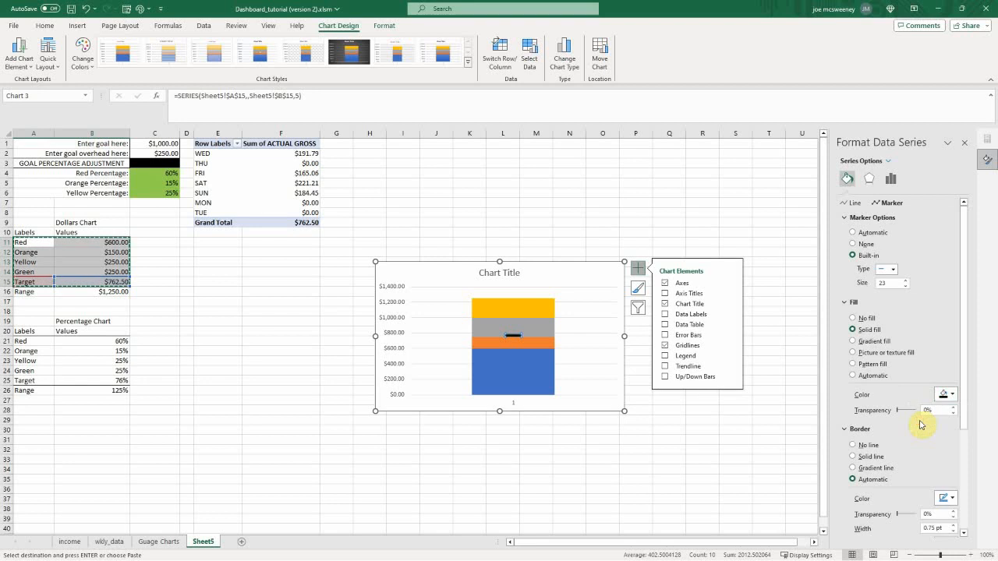
left_click(854, 446)
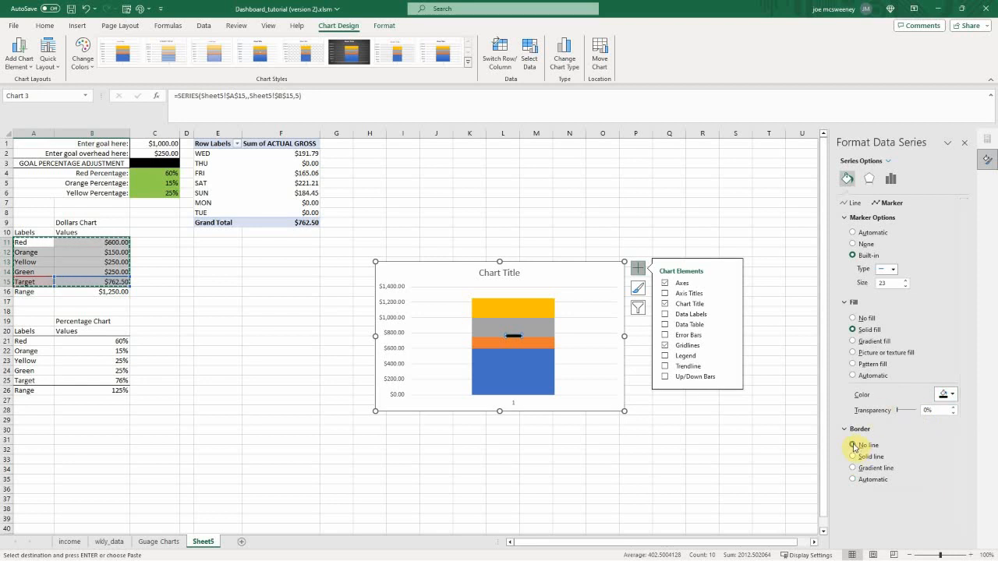
Step: Narrow the Dollars chart to about the width of columns H to J
left_click(624, 335)
left_click_drag(625, 335, 457, 336)
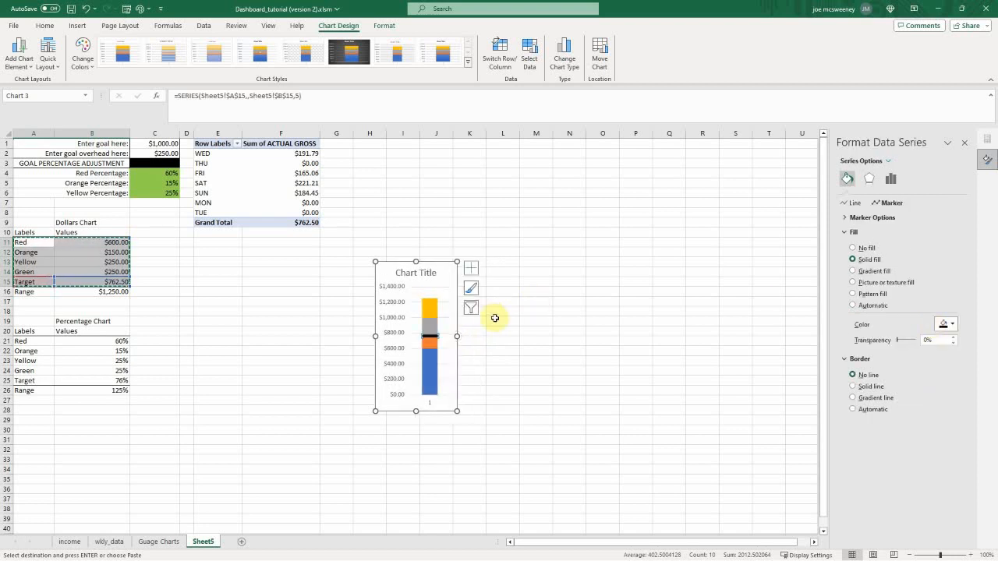
Step: Remove the Red series' border line and give it a linear gradient fill whose second stop is standard red
left_click(430, 372)
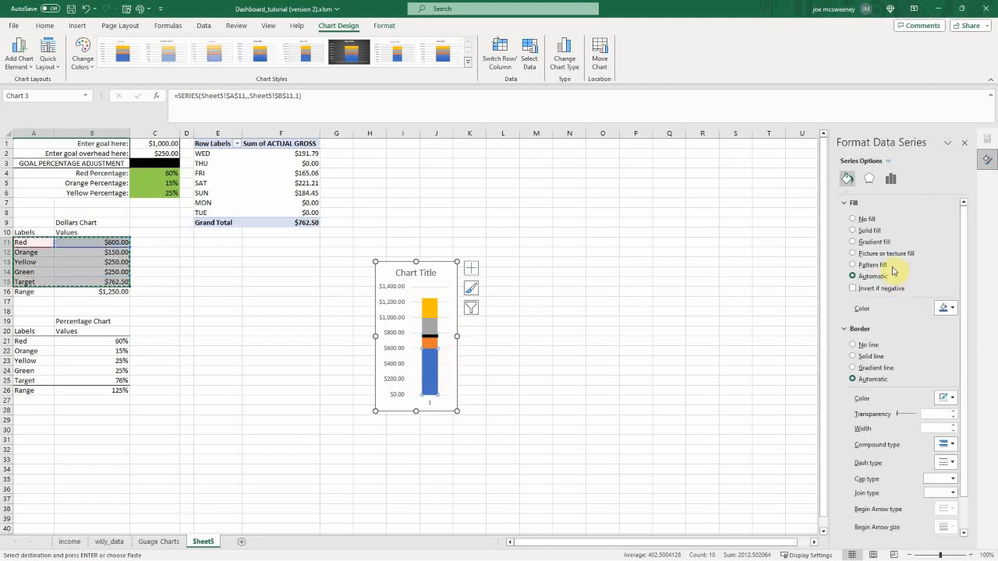
left_click(853, 344)
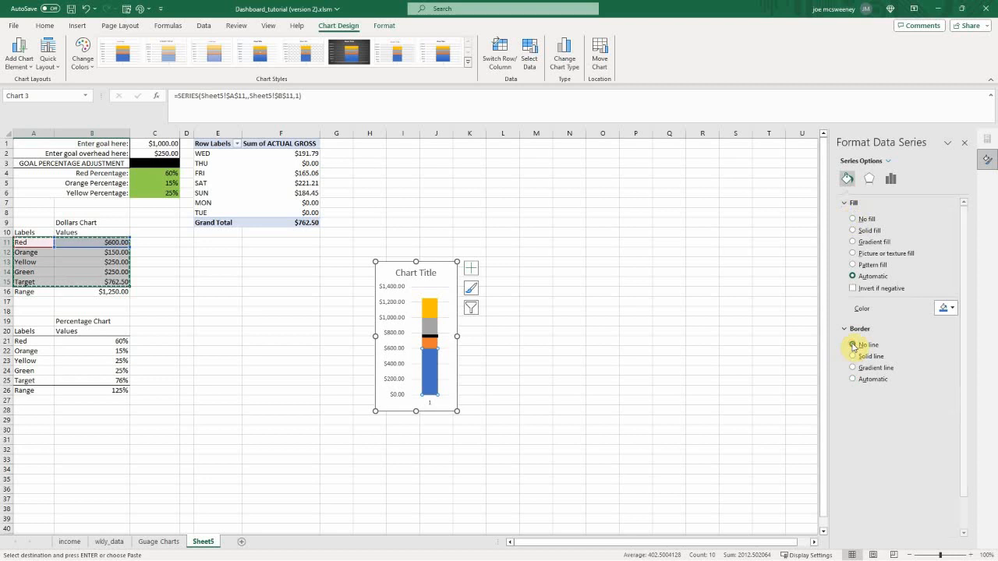
left_click(853, 243)
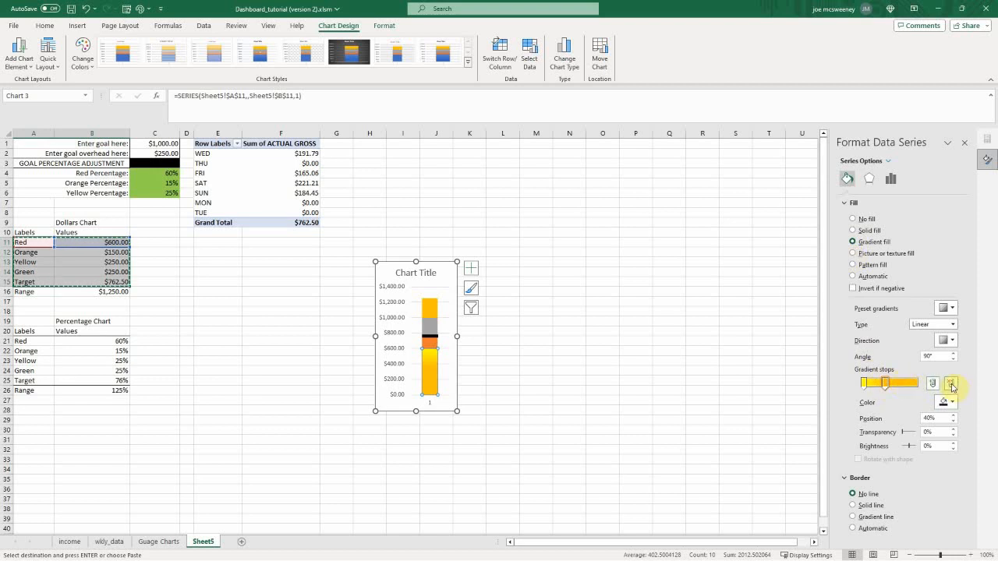
left_click(886, 385)
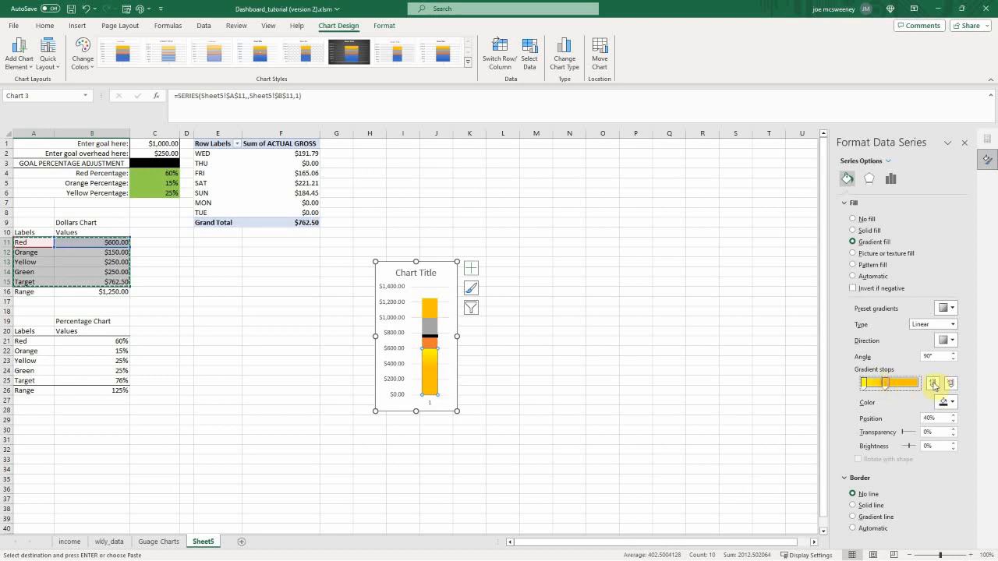
left_click(953, 404)
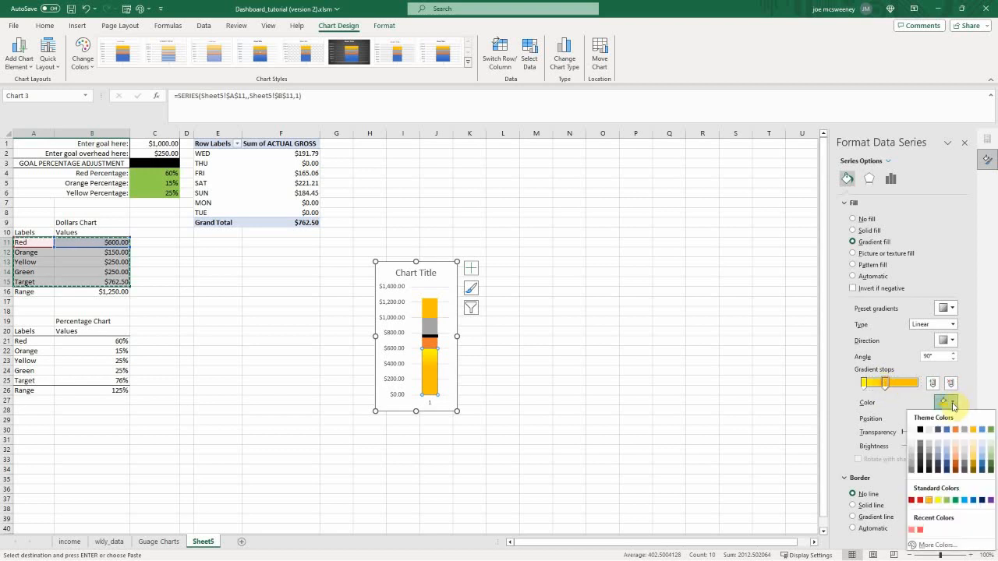
left_click(920, 500)
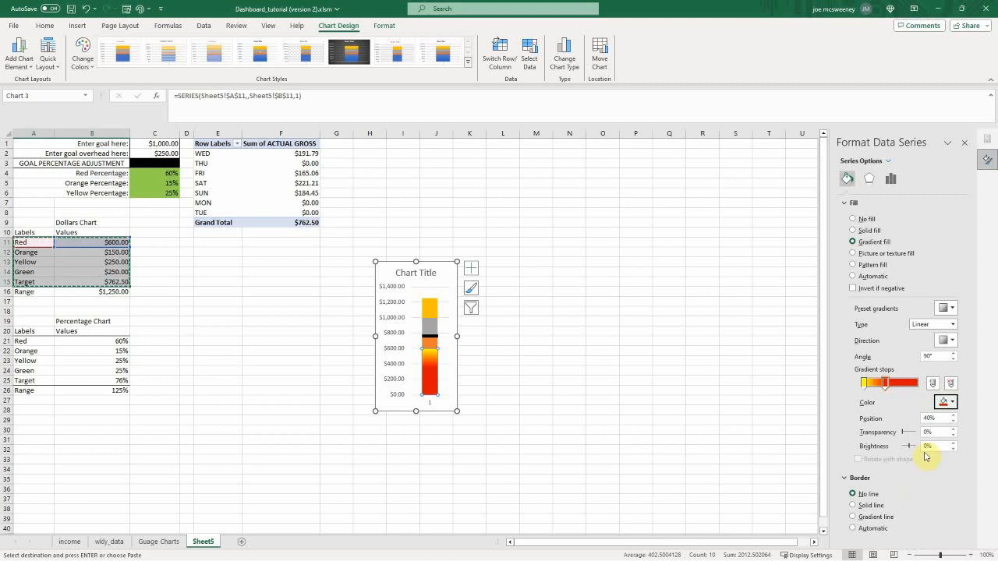
Step: Set the Red series' 0% gradient stop to gold and position its red stop at 32%
left_click_drag(886, 383, 921, 383)
left_click(864, 383)
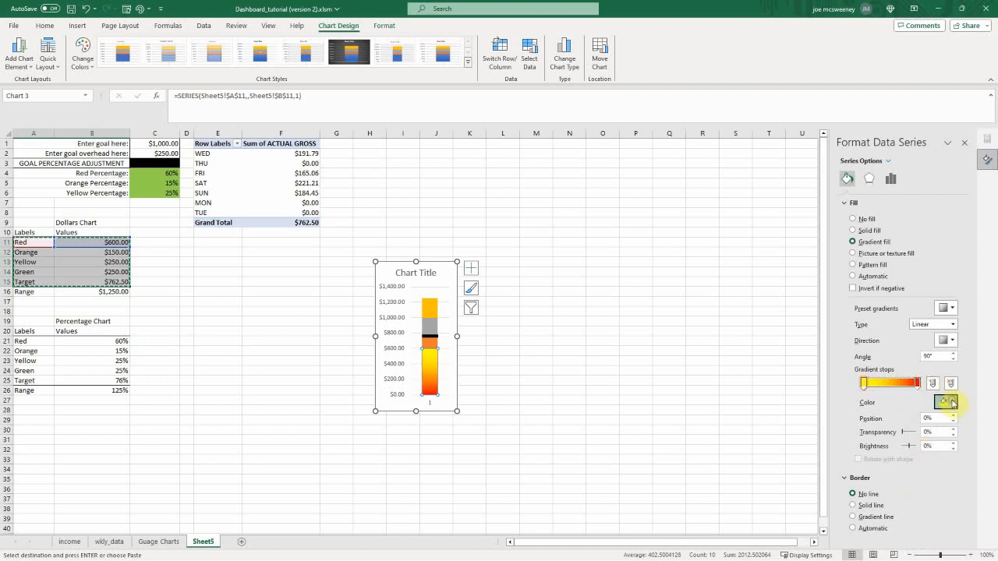
left_click(952, 403)
left_click(928, 501)
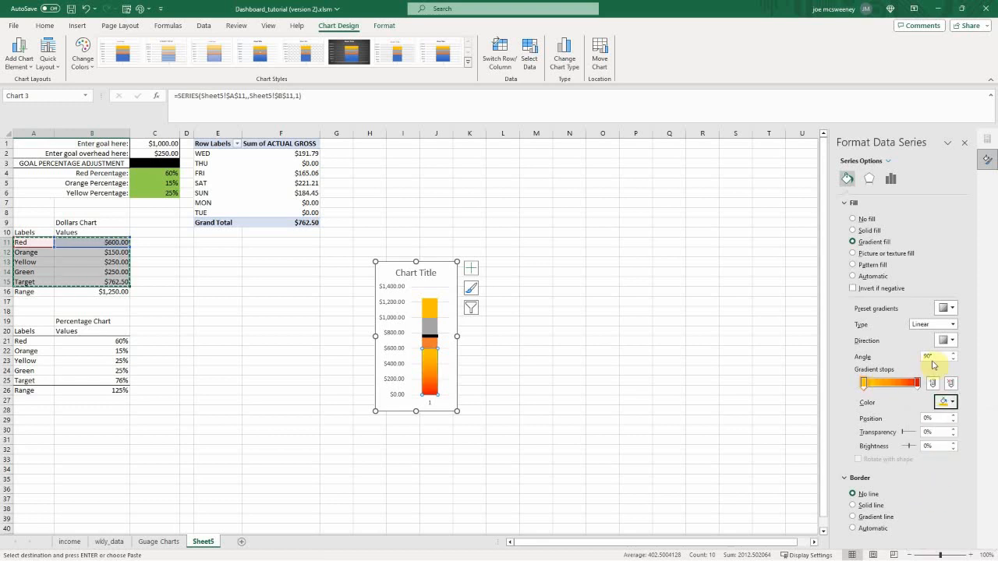
left_click_drag(918, 384, 887, 388)
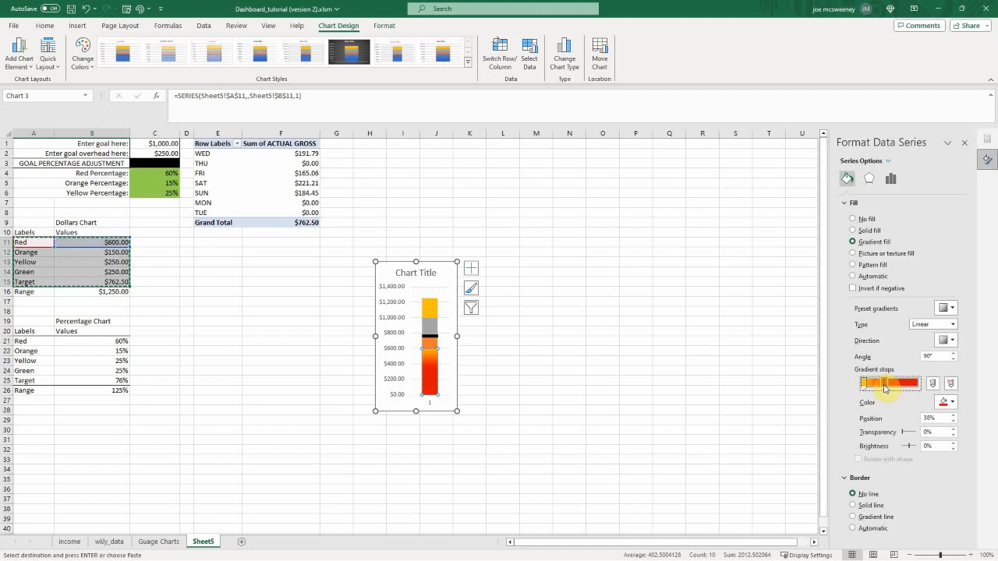
Step: Give the Orange series a linear gradient fill with a standard yellow stop at 0% and a gold stop at 100%
left_click(428, 345)
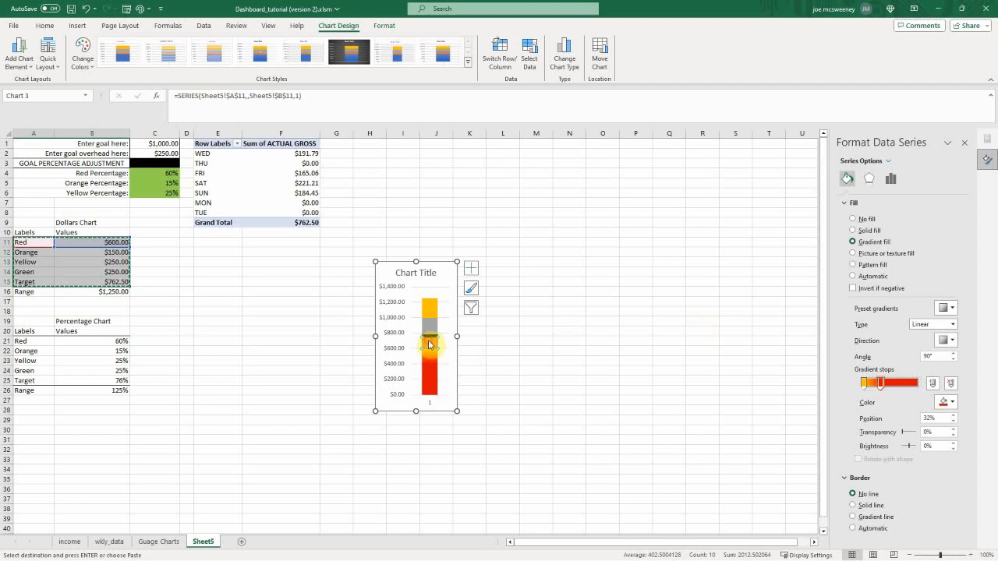
left_click(853, 242)
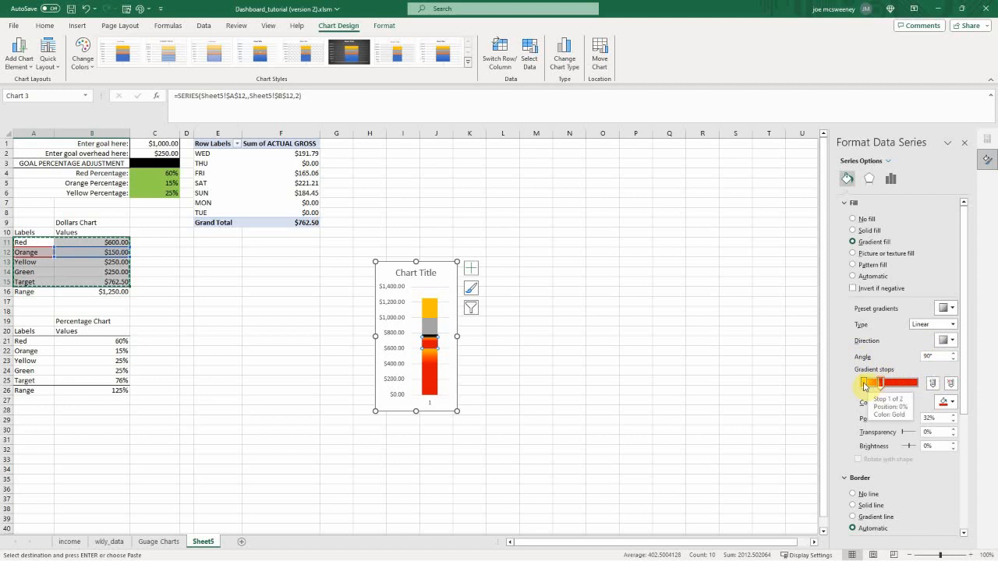
left_click_drag(864, 386, 920, 384)
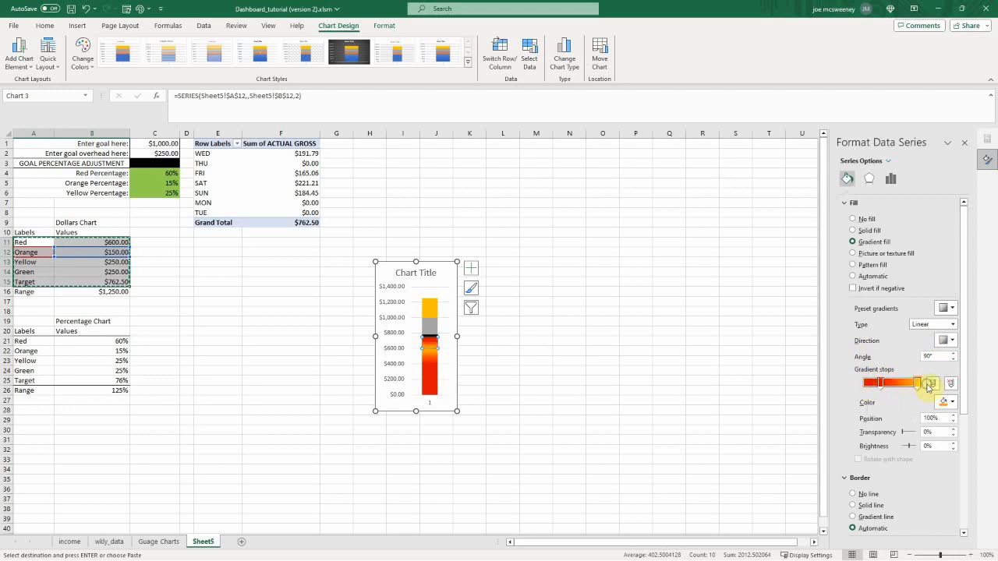
left_click(881, 384)
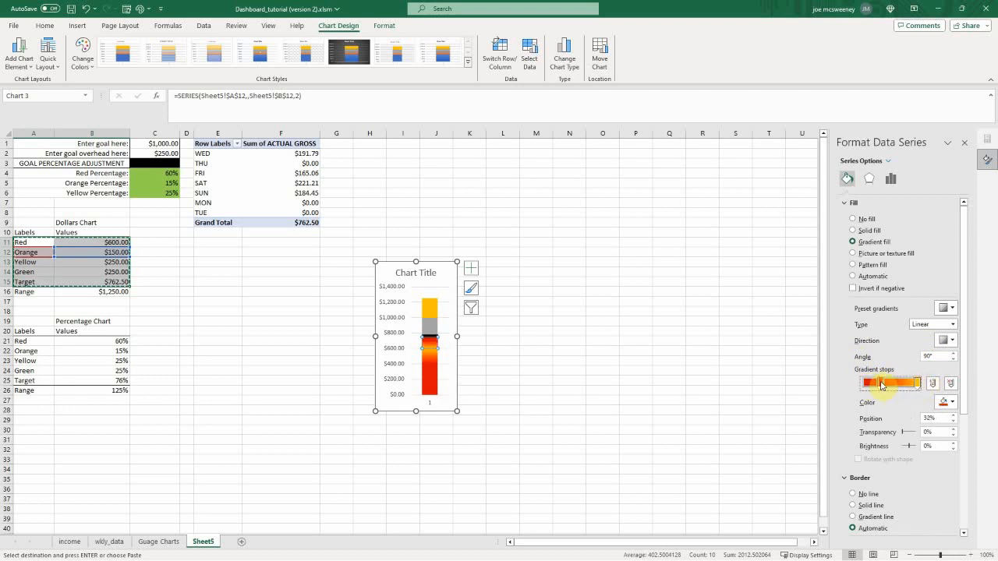
left_click(953, 402)
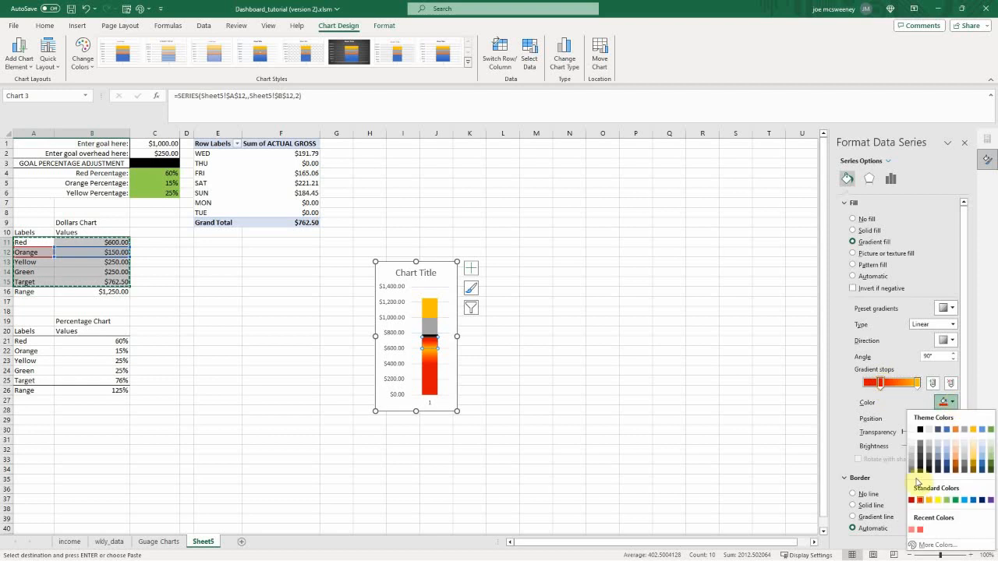
left_click(939, 501)
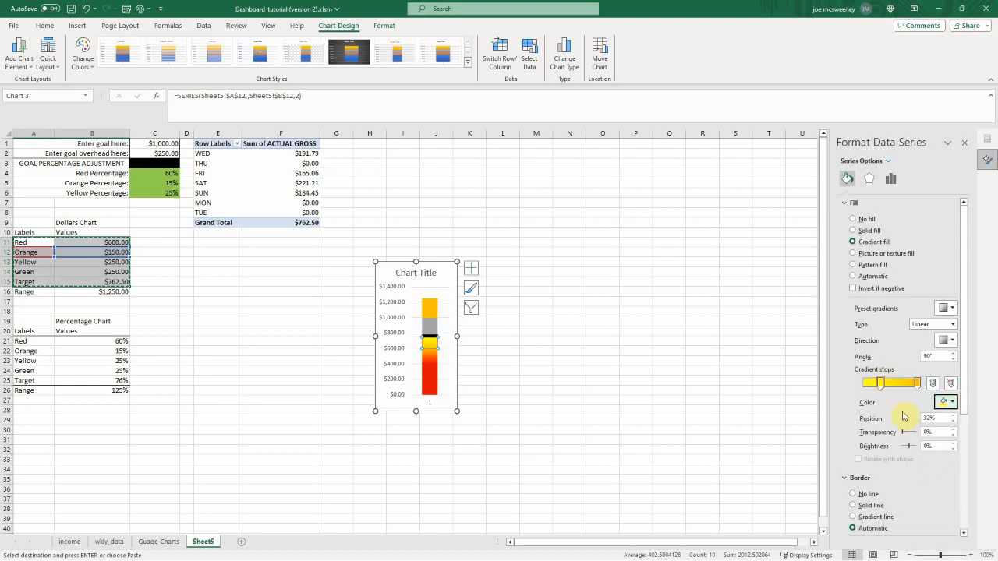
left_click(881, 384)
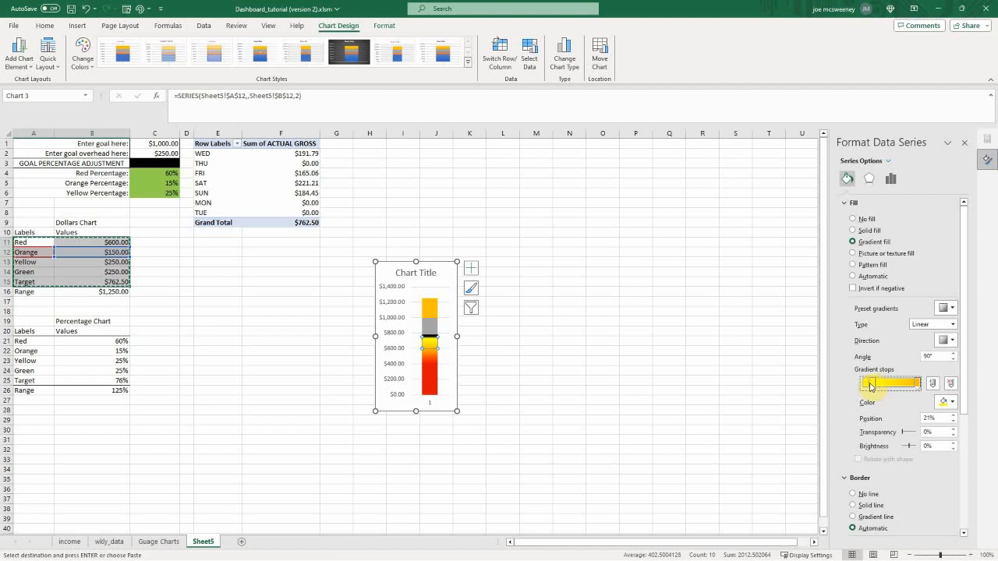
Step: Give the Yellow series a linear gradient fill with a standard green stop at 0% and a yellow stop at 26%
left_click(430, 326)
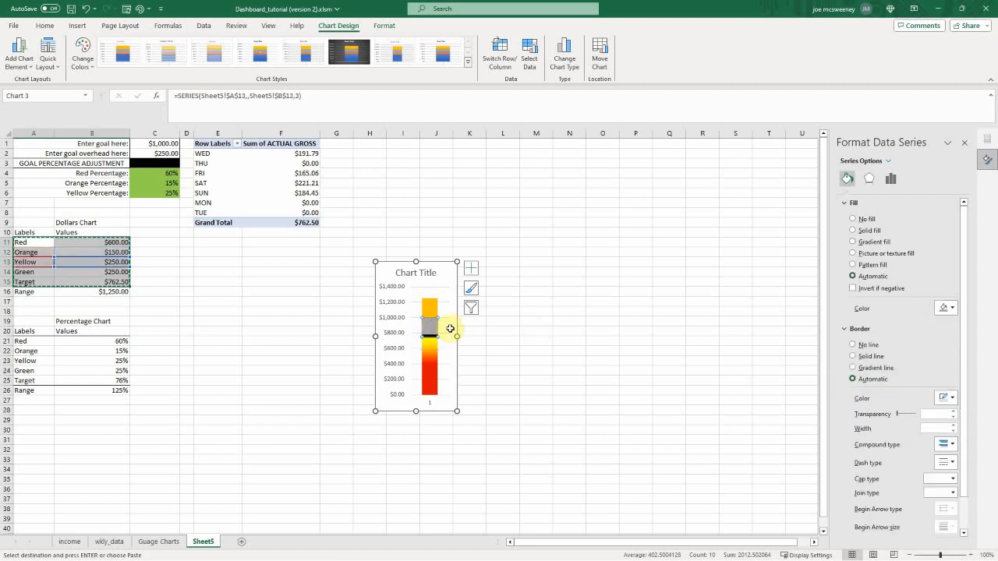
left_click(852, 241)
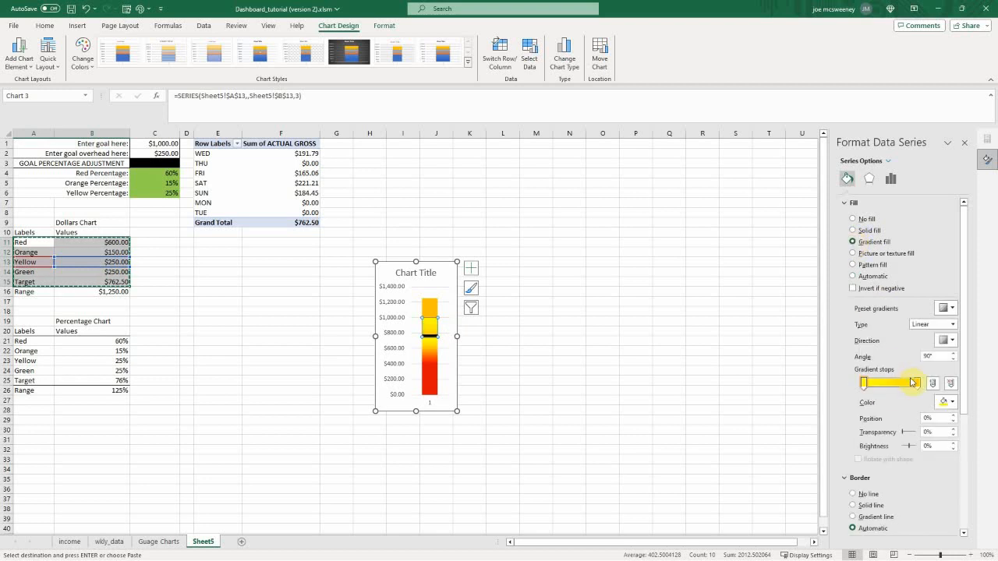
left_click_drag(918, 385, 863, 384)
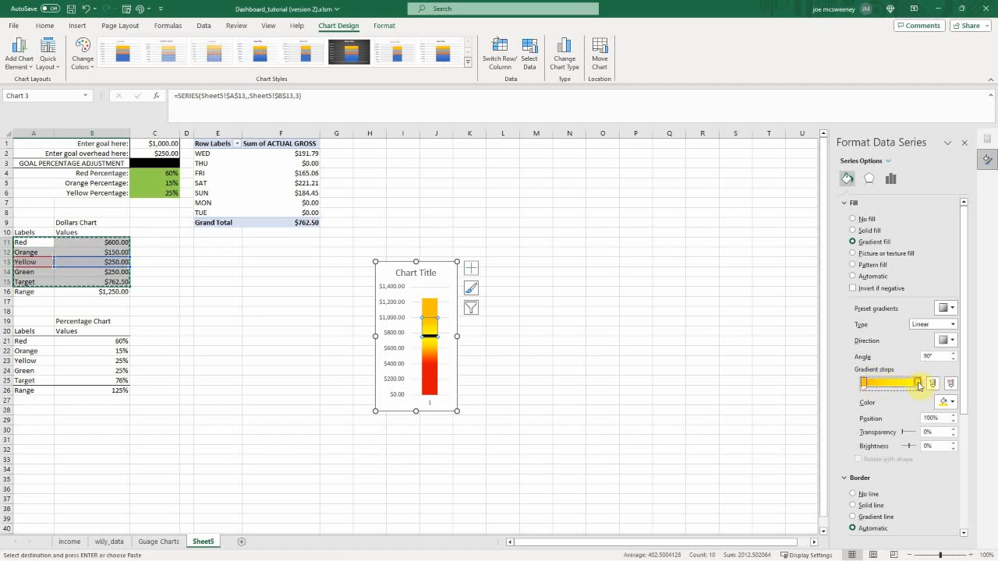
left_click(952, 403)
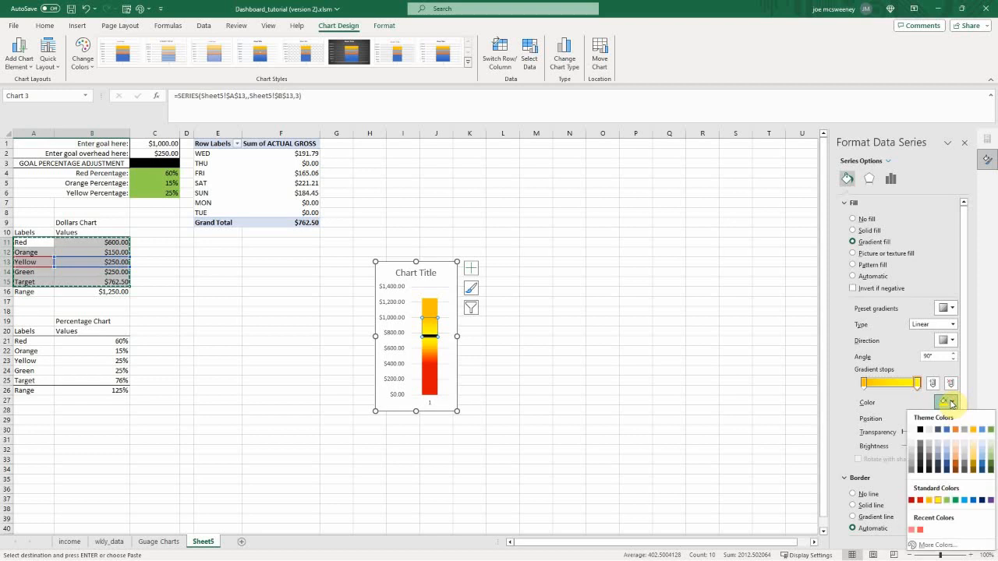
left_click(865, 384)
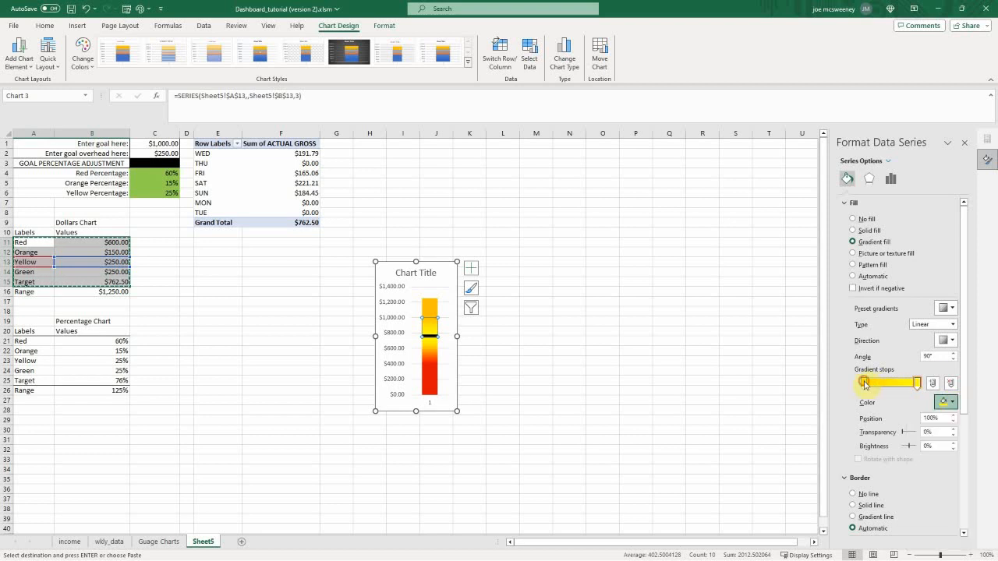
left_click(948, 402)
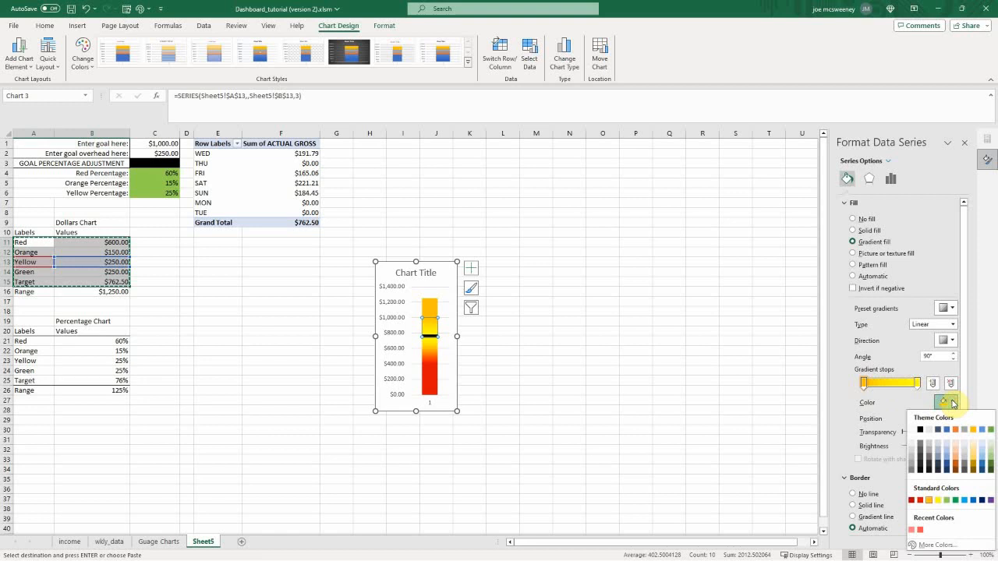
left_click(955, 501)
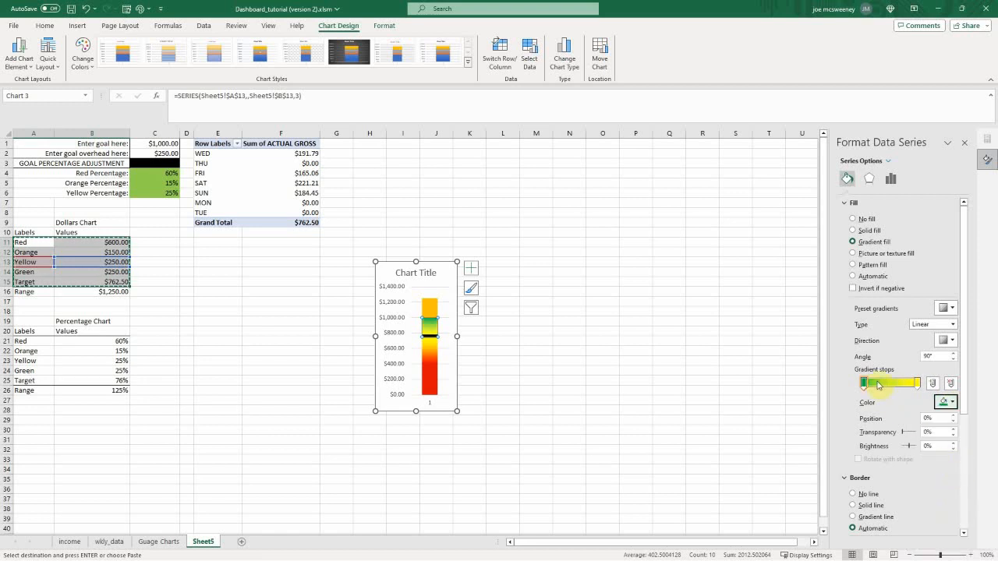
left_click_drag(918, 383, 883, 384)
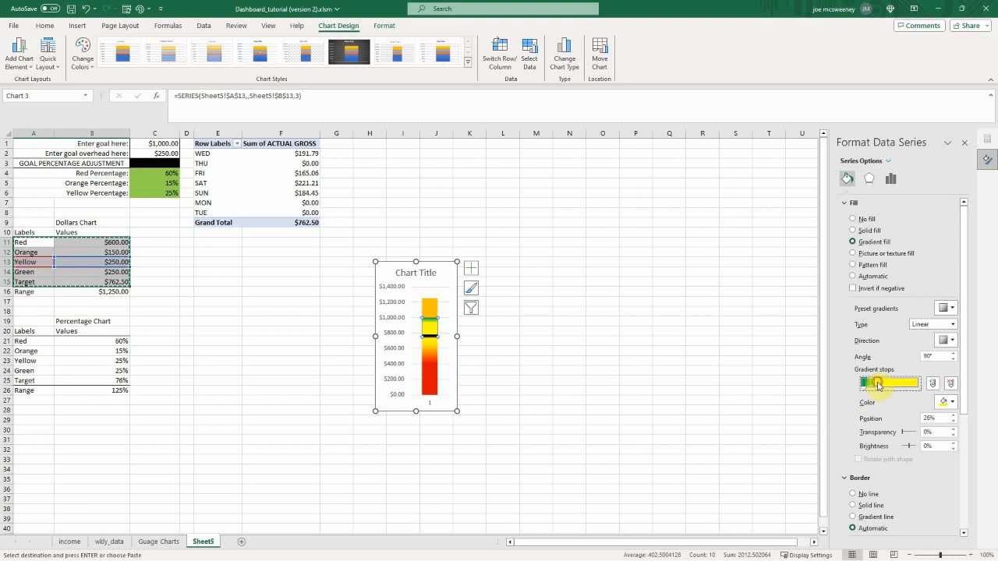
Step: Give the Green series at the top of the column a solid standard green fill
left_click(429, 311)
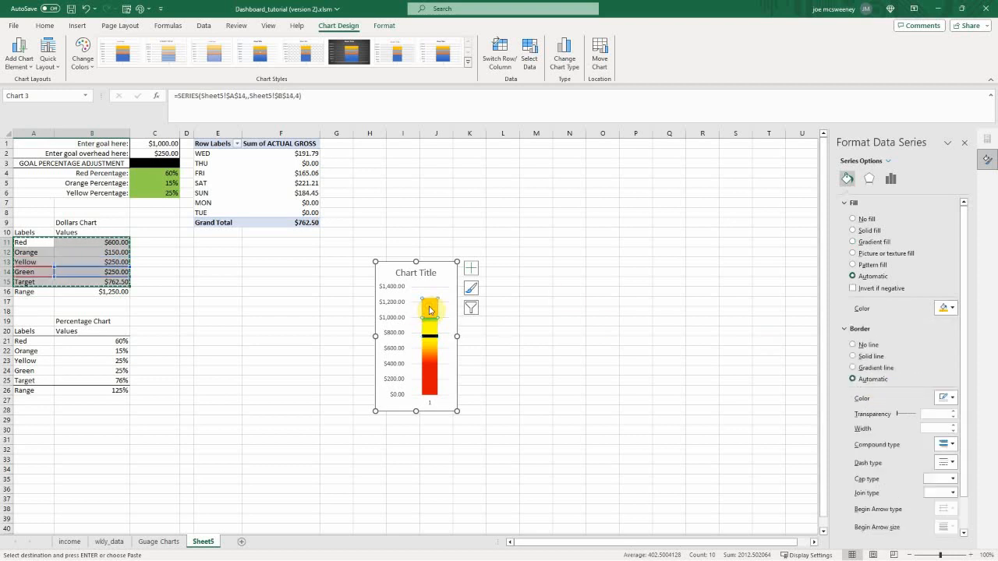
left_click(853, 232)
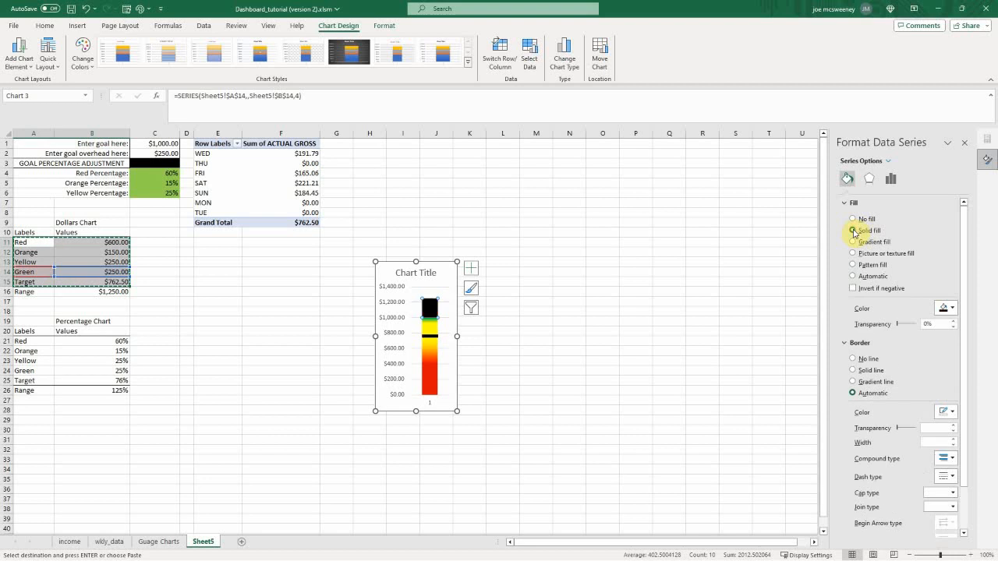
left_click(953, 310)
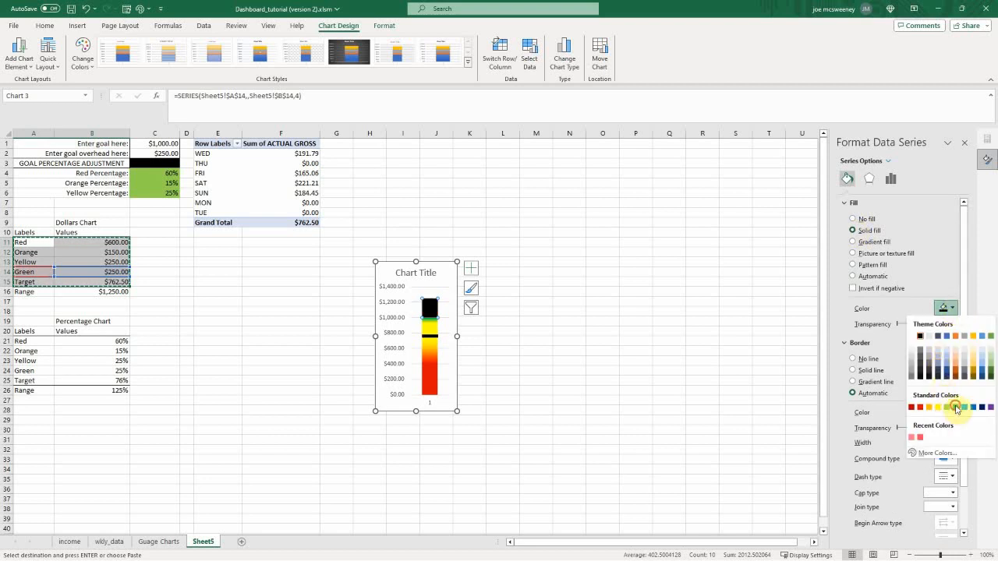
left_click(956, 407)
left_click(535, 301)
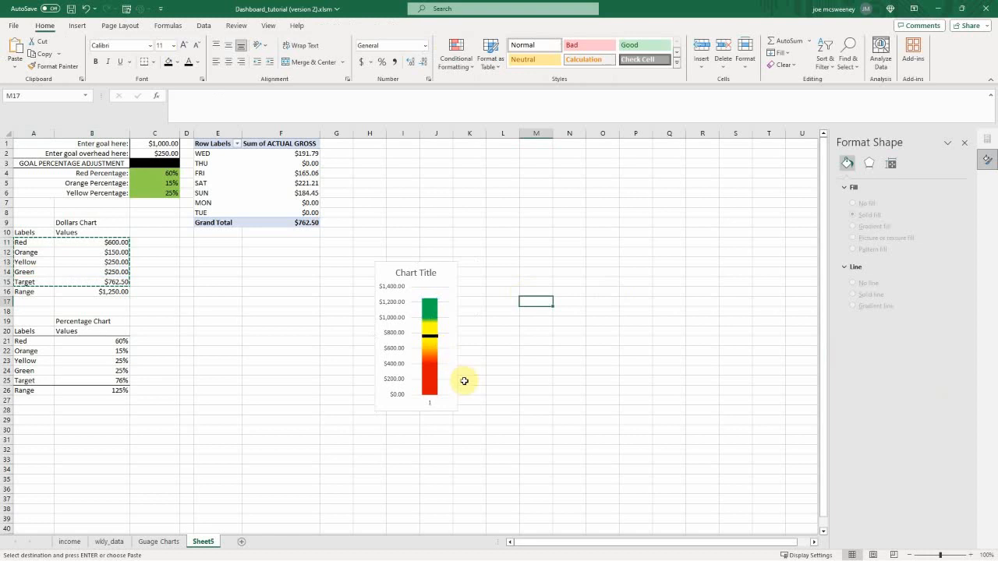
Step: Delete the horizontal category axis and the title from the Dollars chart
left_click(431, 404)
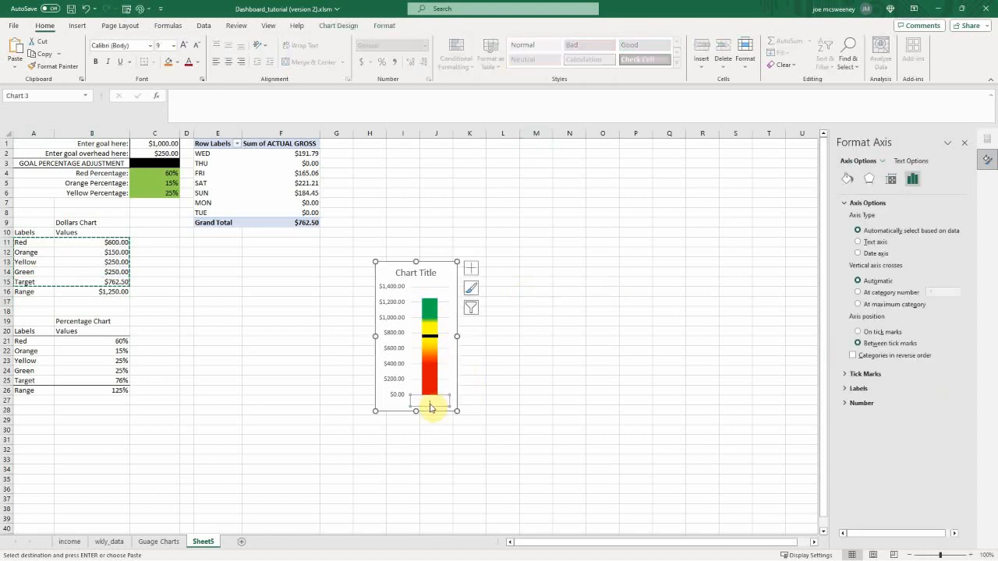
key("Delete")
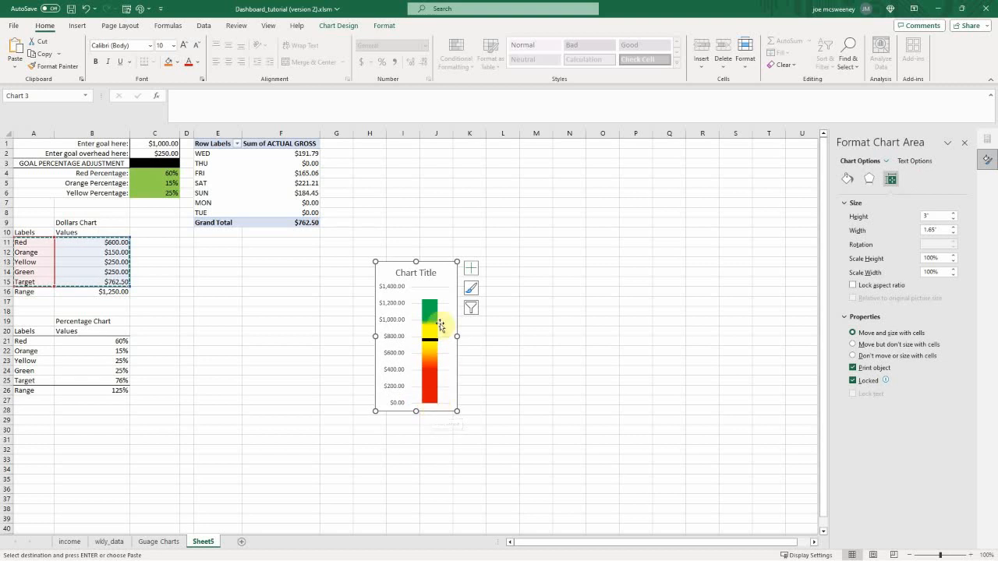
left_click(425, 272)
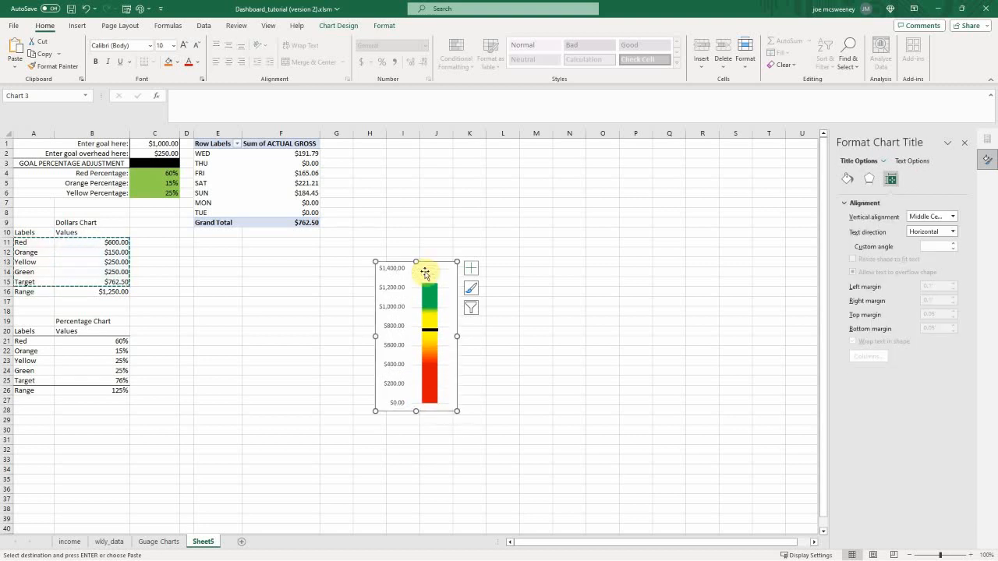
key("Delete")
Step: Stretch the Dollars chart vertically to span about rows 5 to 33 and clear the copy selection on the source table
left_click_drag(416, 262, 416, 181)
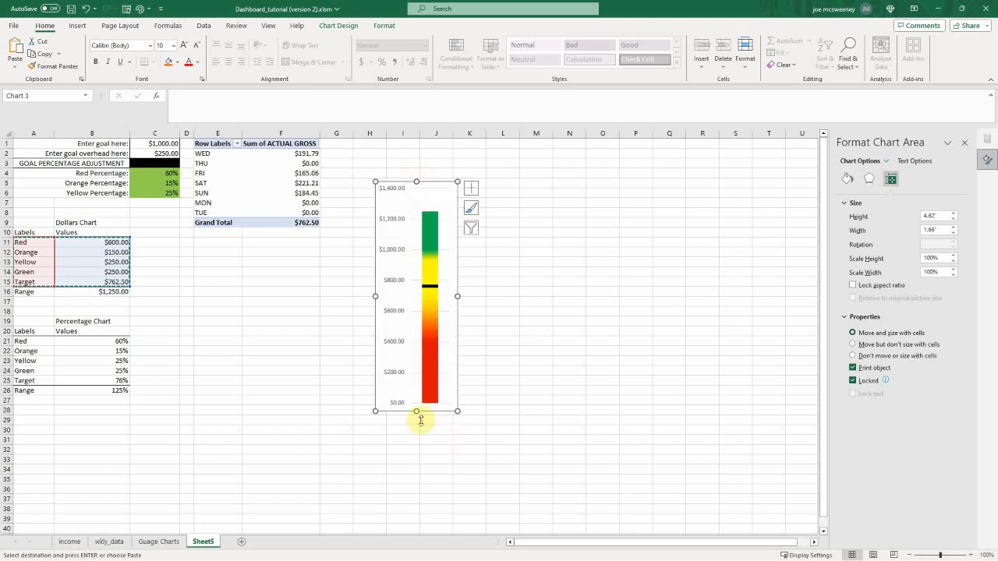
left_click_drag(415, 412, 413, 463)
key("Escape")
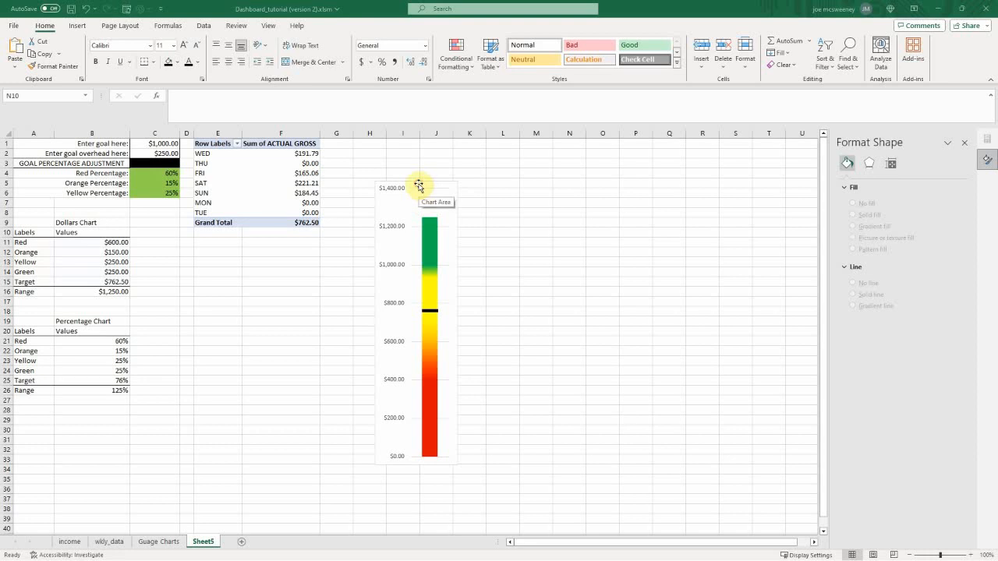
Step: Duplicate the Dollars chart and place the copy directly beside the original, starting at column K
left_click(418, 185)
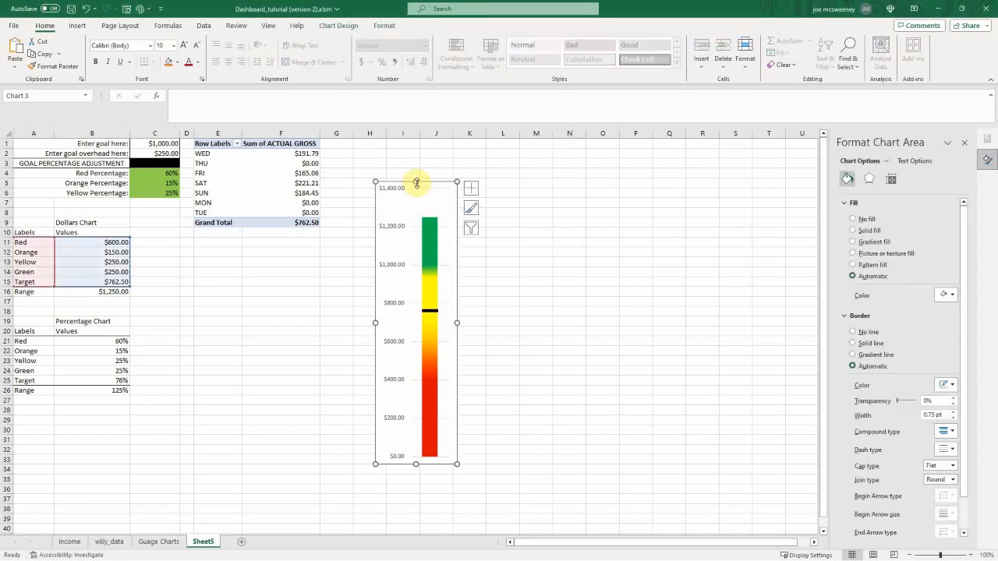
key("ctrl+d")
left_click_drag(420, 189, 492, 184)
Step: Change the copied chart's data range to Sheet5 cells A21:B25 so it plots the Percentage Chart values
right_click(469, 194)
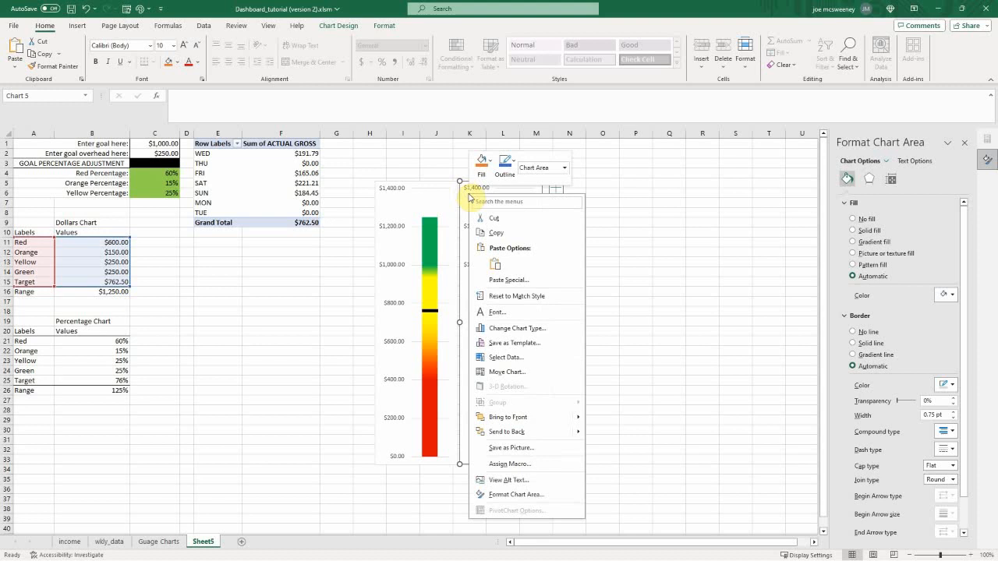
left_click(508, 359)
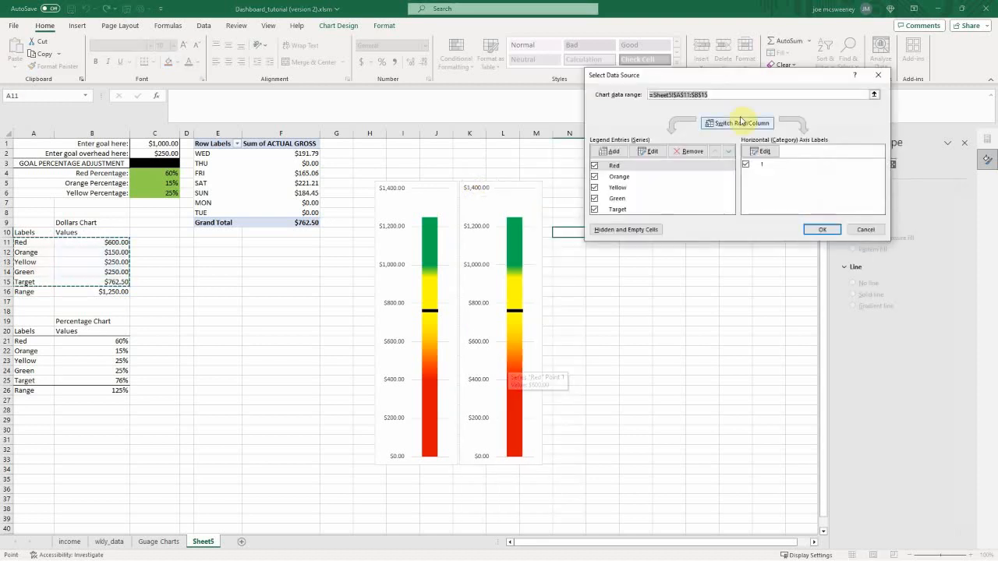
left_click(654, 95)
key("BackSpace")
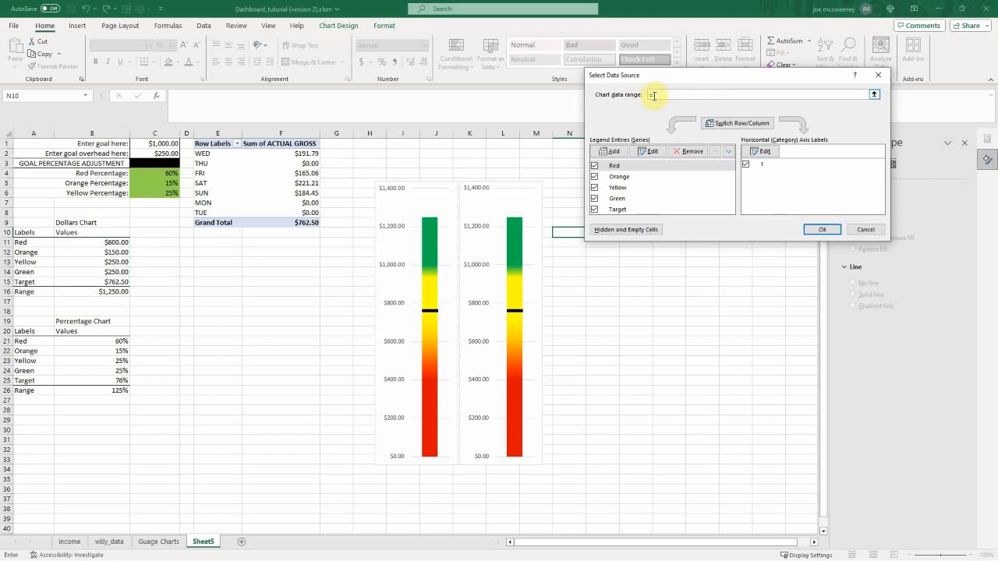
left_click_drag(28, 340, 107, 383)
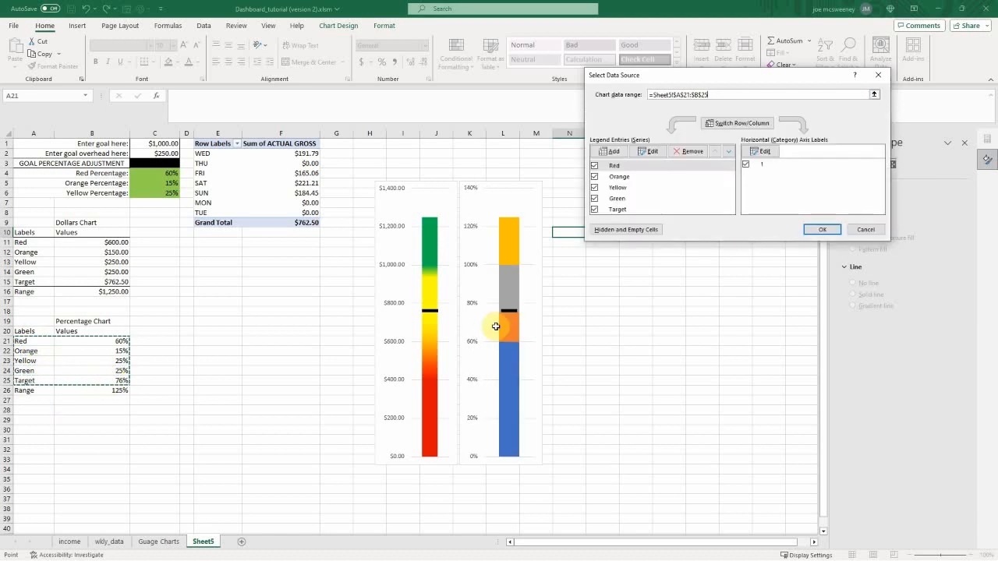
left_click(823, 230)
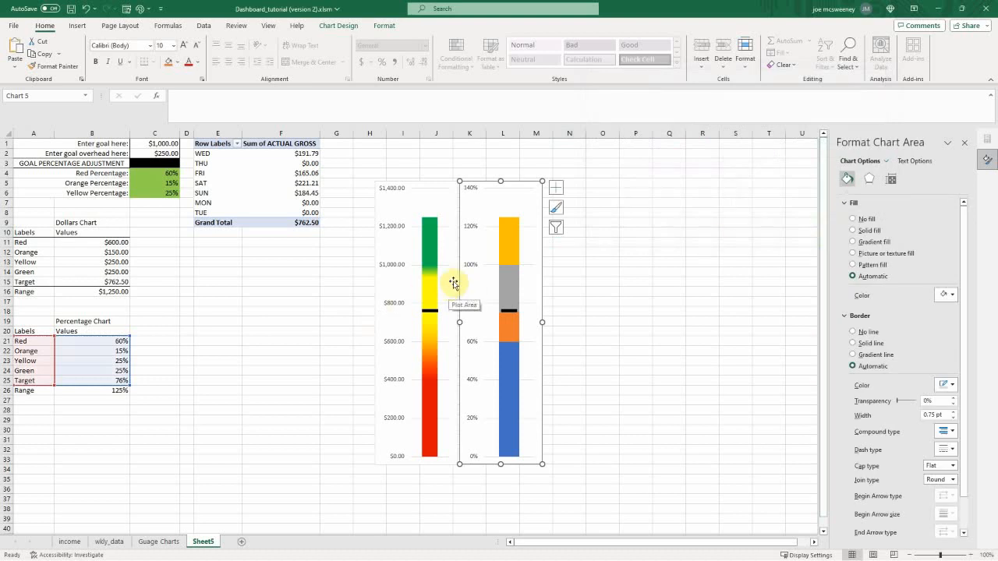
Step: Narrow the percentage chart slightly and apply the Dollars chart's formatting to it by pasting formats only
left_click_drag(541, 322, 531, 323)
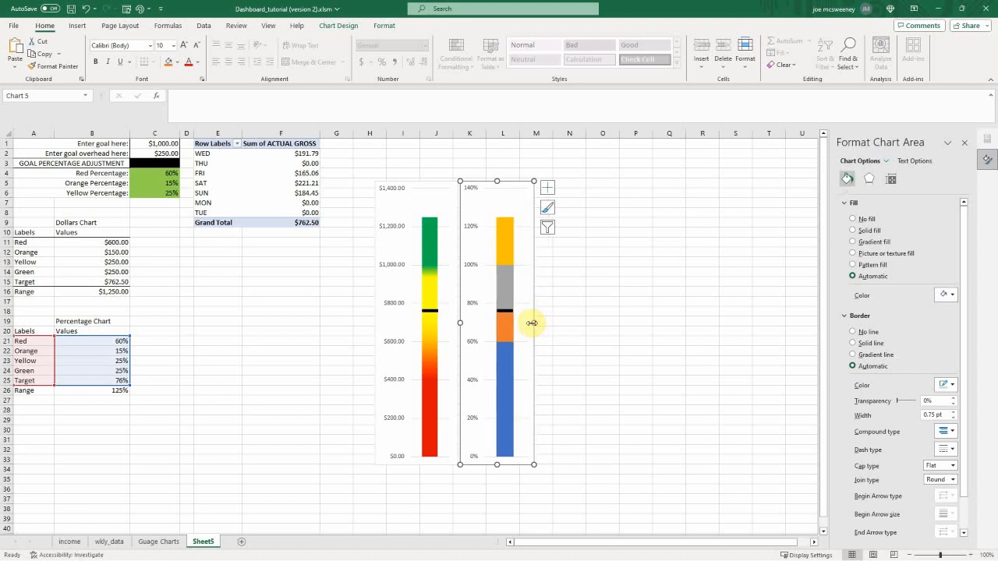
left_click(397, 185)
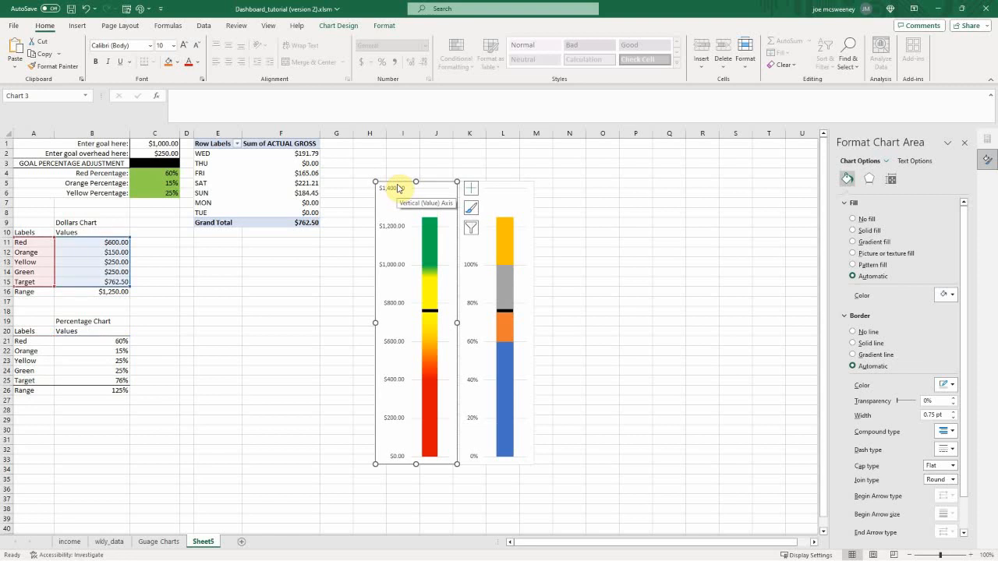
left_click(489, 180)
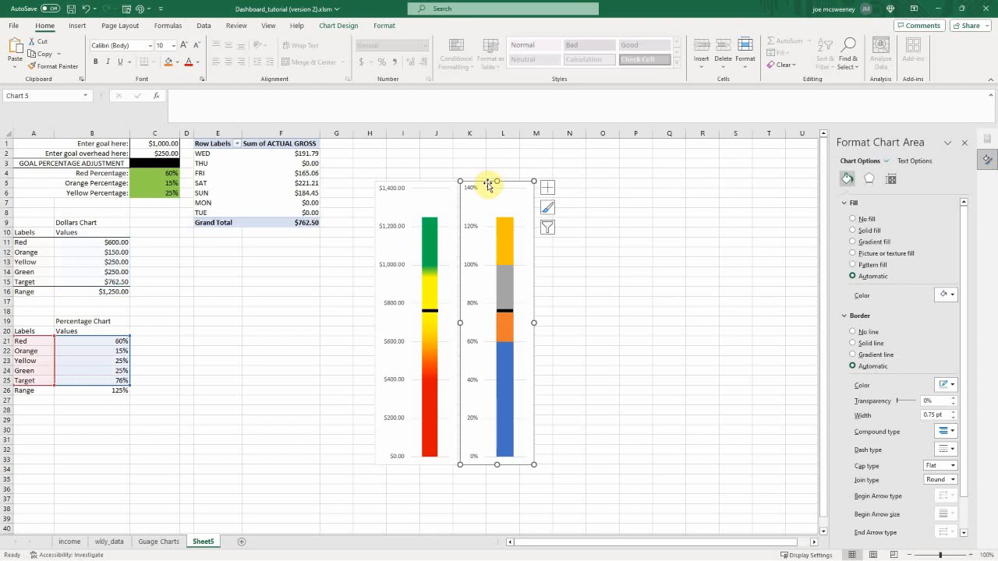
right_click(487, 184)
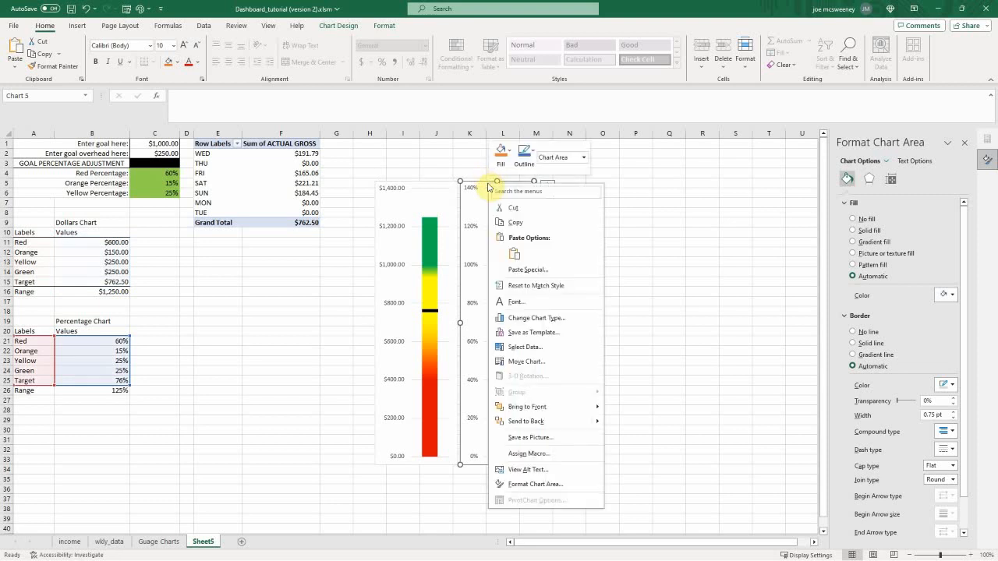
left_click(517, 270)
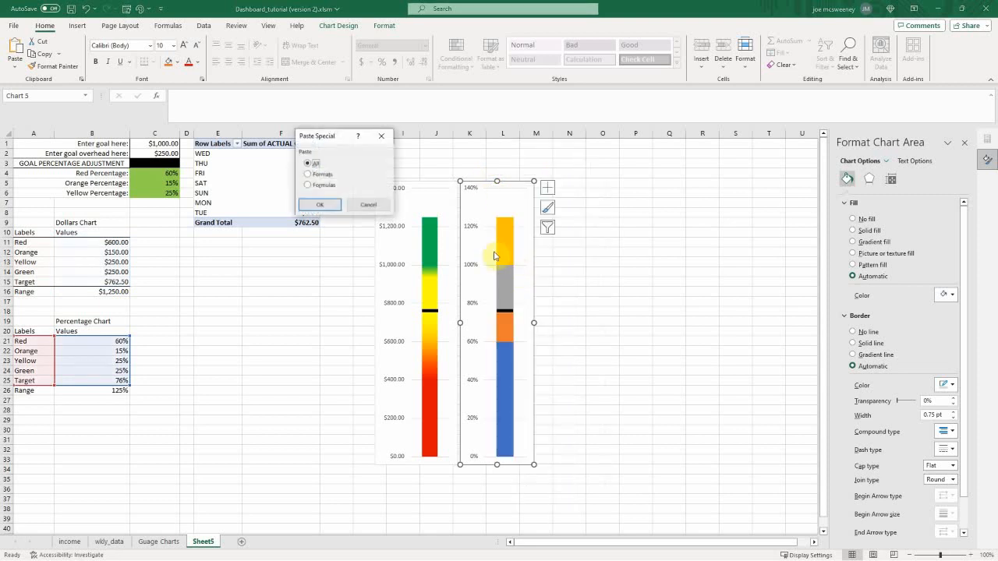
left_click(309, 175)
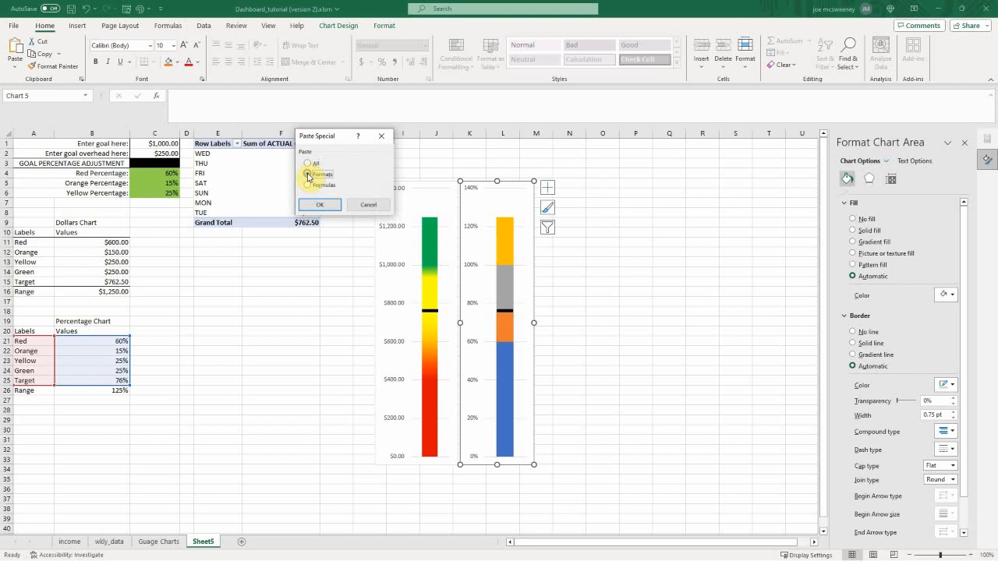
left_click(323, 203)
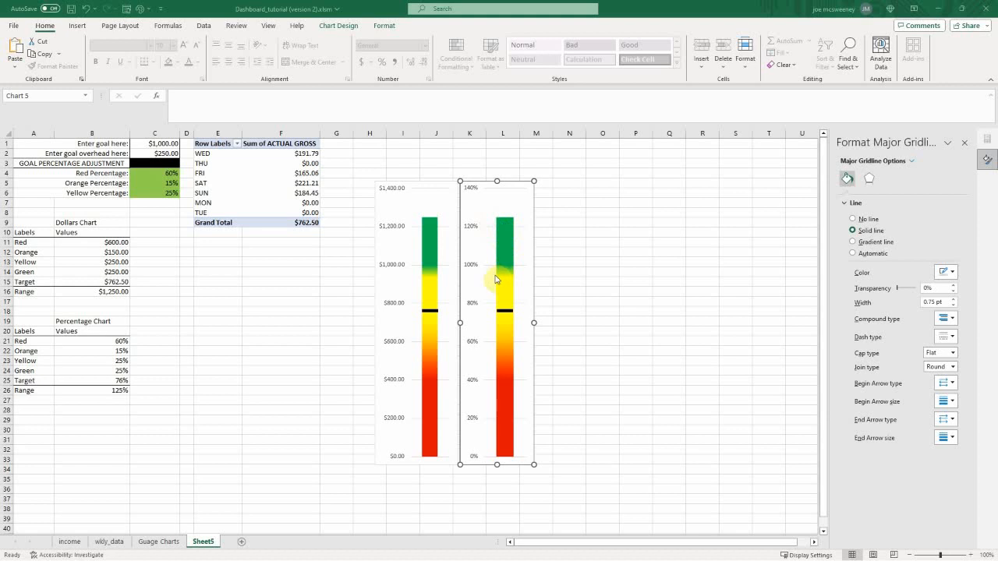
Step: Set the vertical axis major gridlines to no line in both the percentage chart and the Dollars chart
left_click(912, 161)
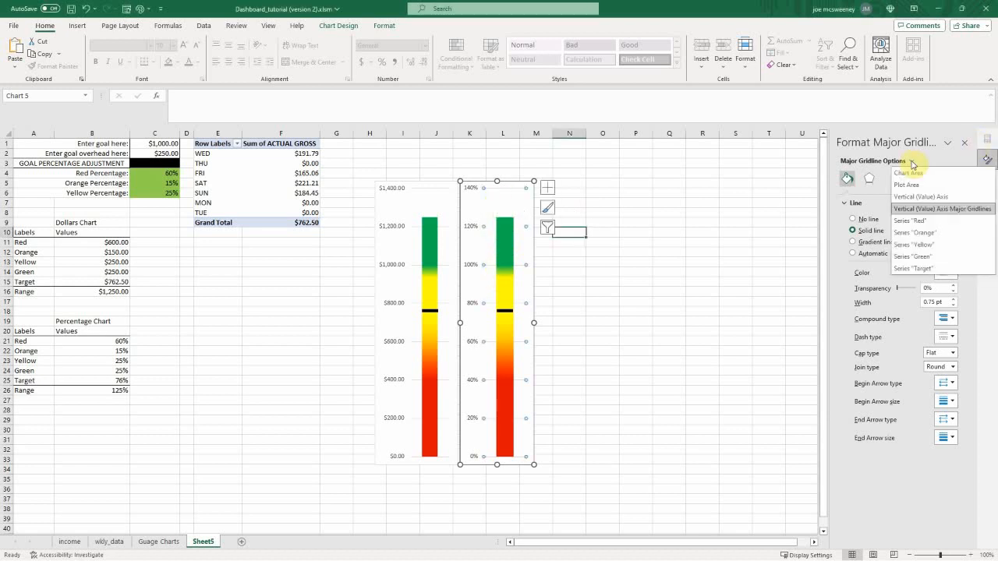
left_click(919, 211)
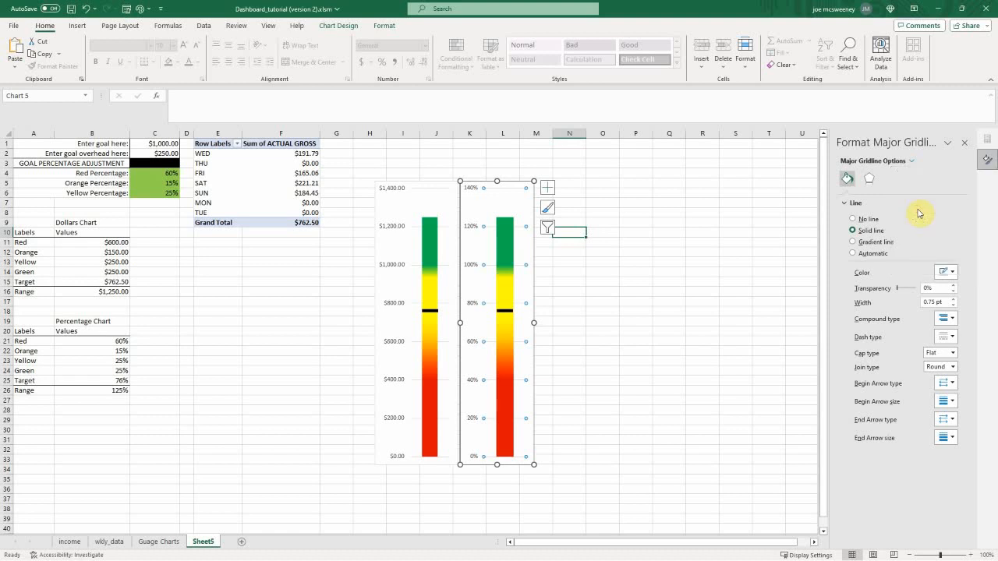
left_click(853, 219)
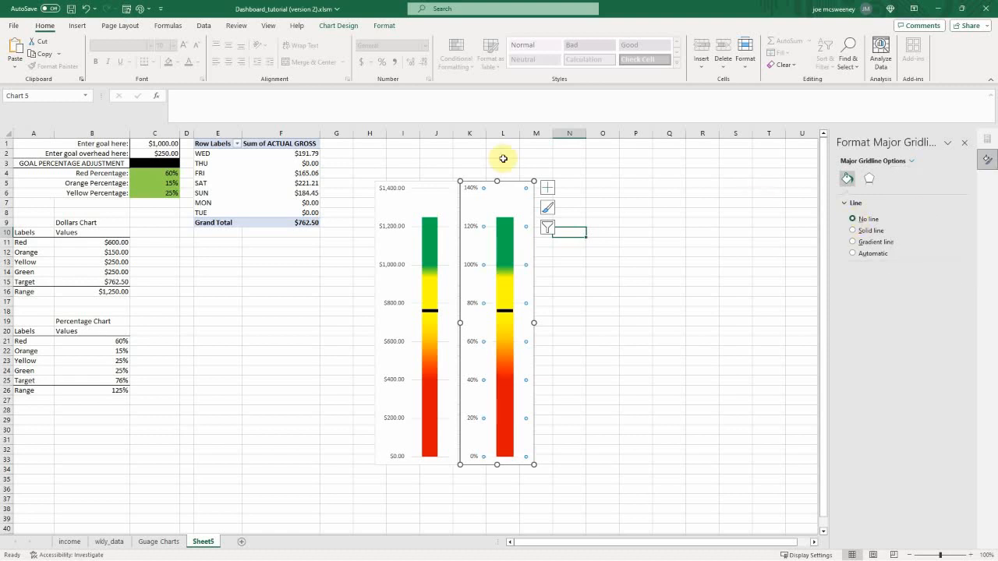
left_click(387, 199)
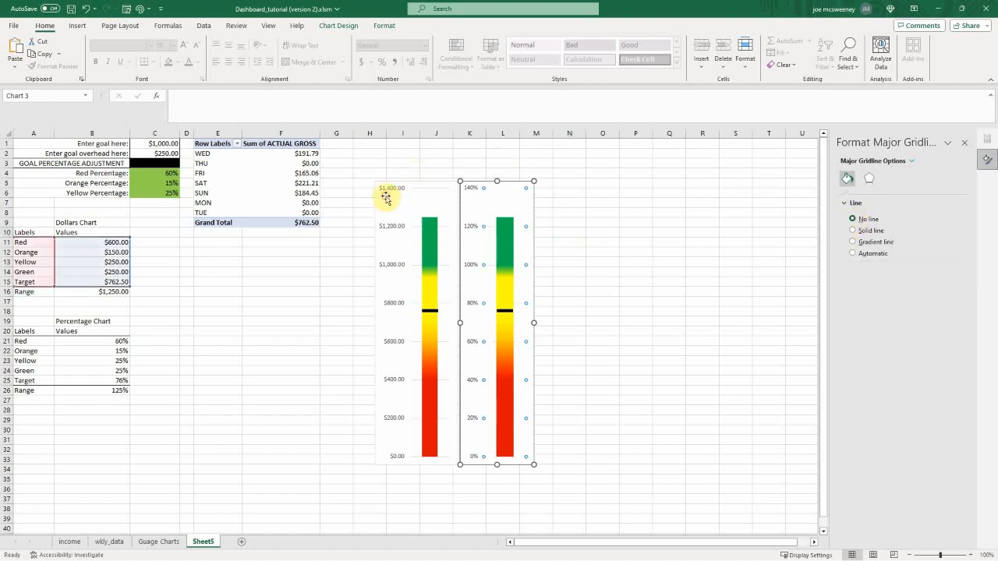
left_click(888, 161)
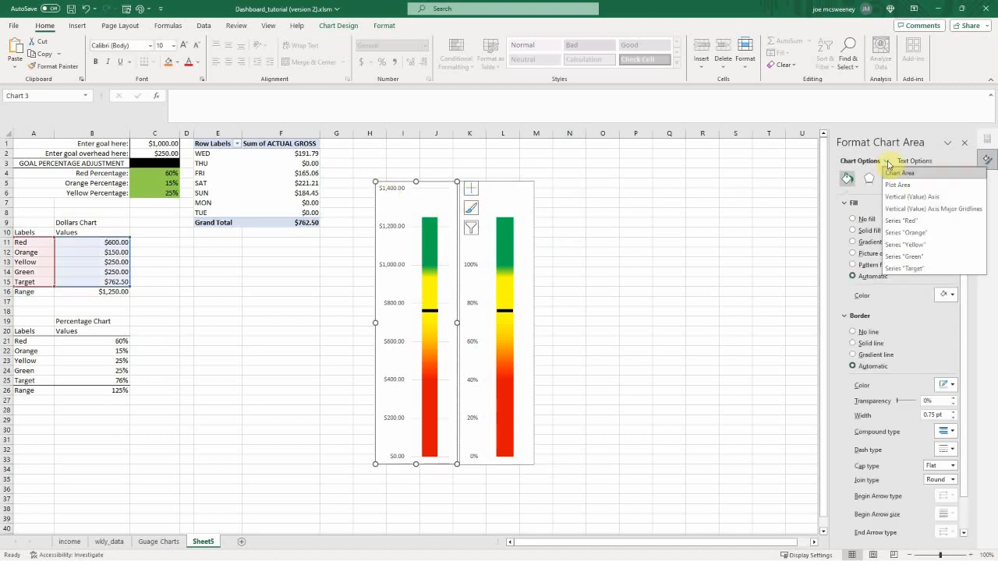
left_click(896, 208)
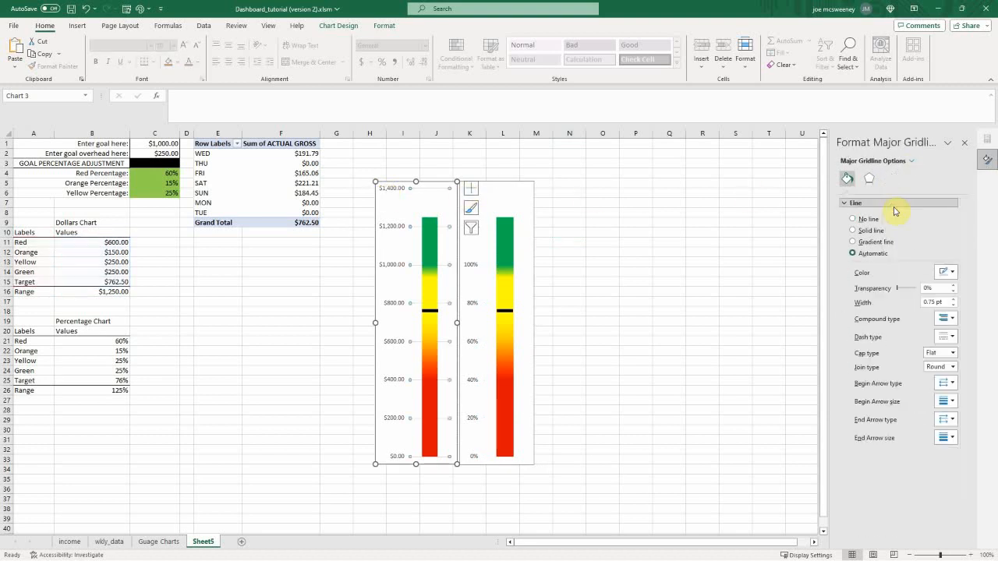
left_click(853, 219)
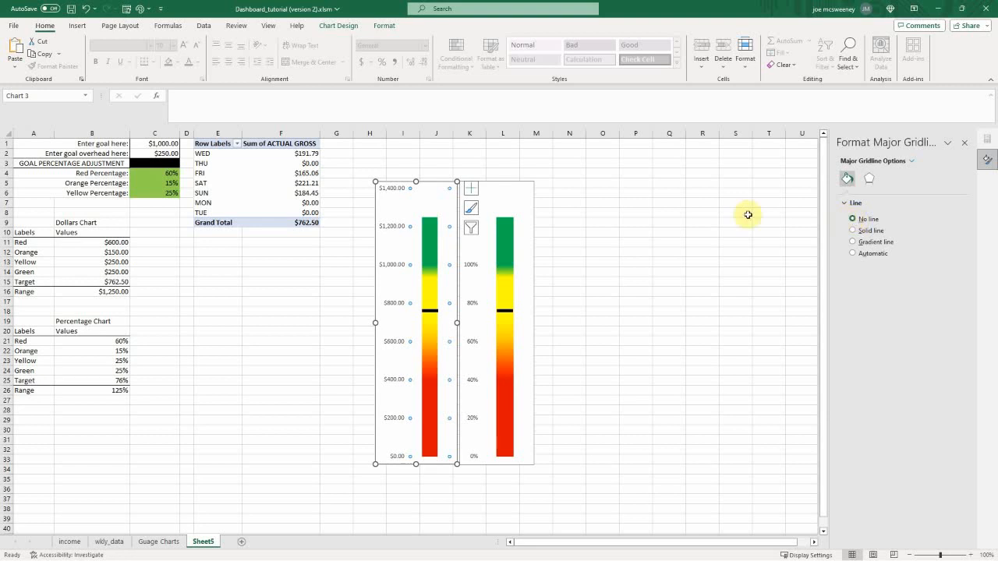
Step: Set both the chart area and the plot area of the percentage chart to no fill
left_click(519, 191)
left_click(470, 198)
left_click(470, 201)
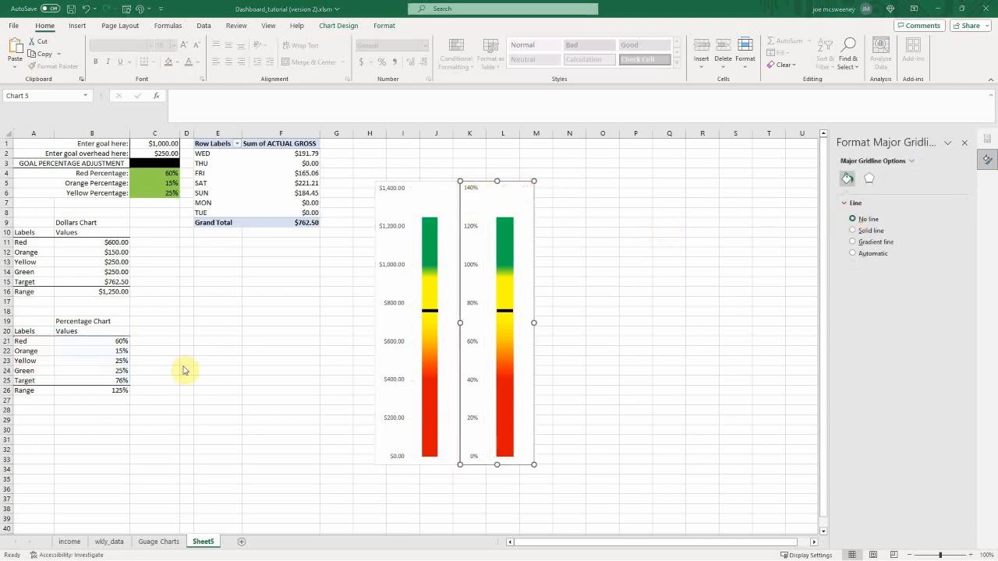
left_click(464, 195)
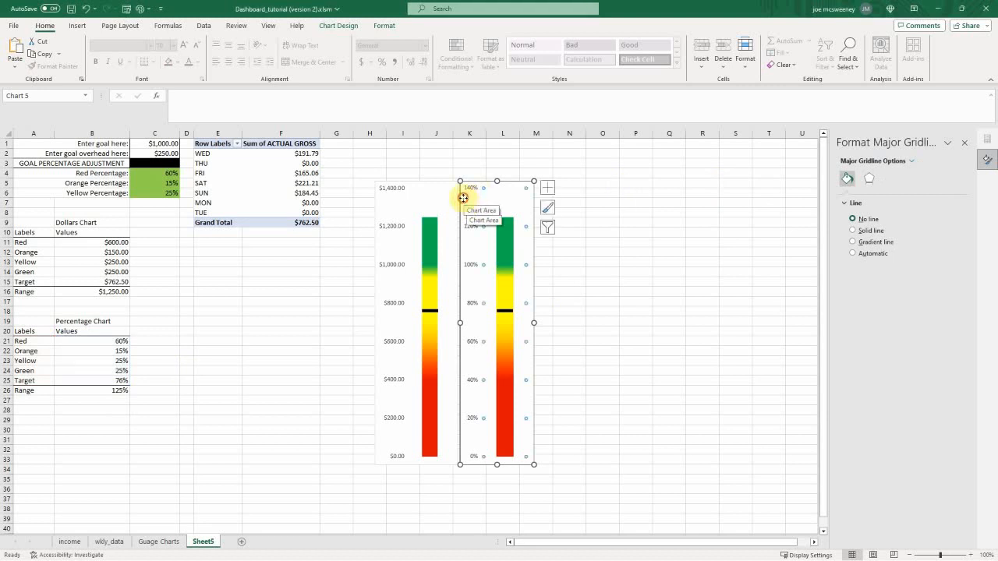
left_click(464, 197)
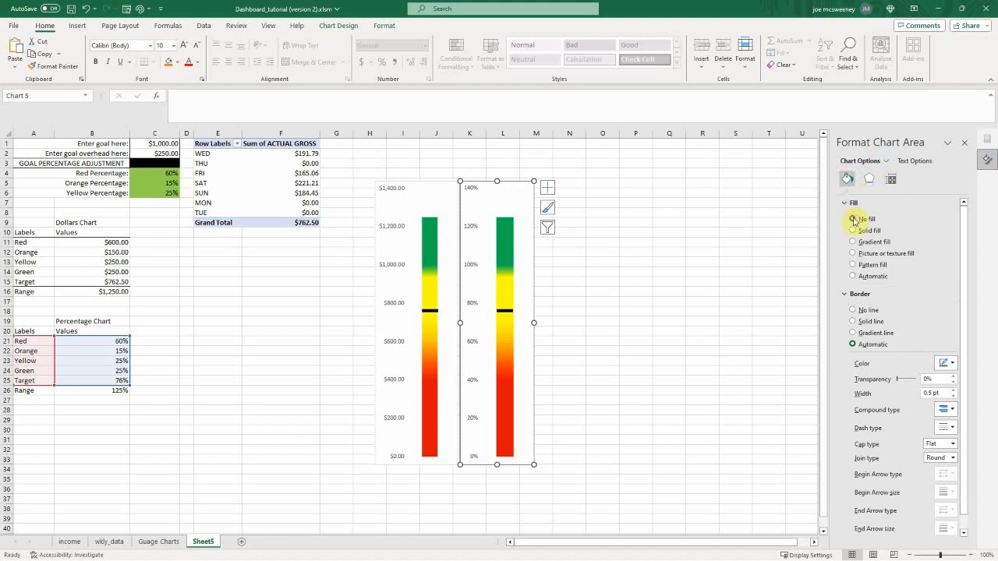
left_click(509, 204)
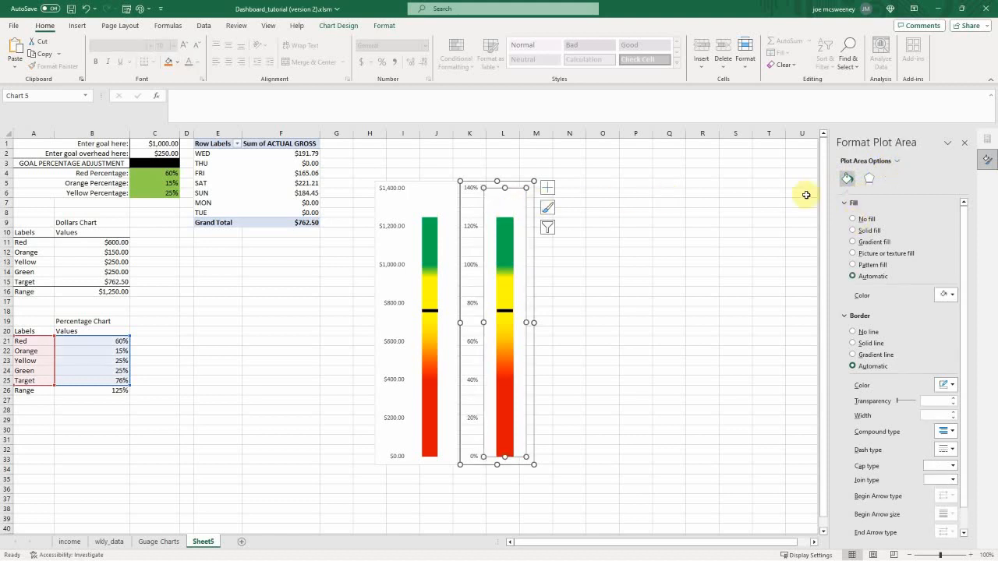
left_click(853, 220)
Step: Set the plot area and chart area of the Dollars chart to no fill
left_click(433, 191)
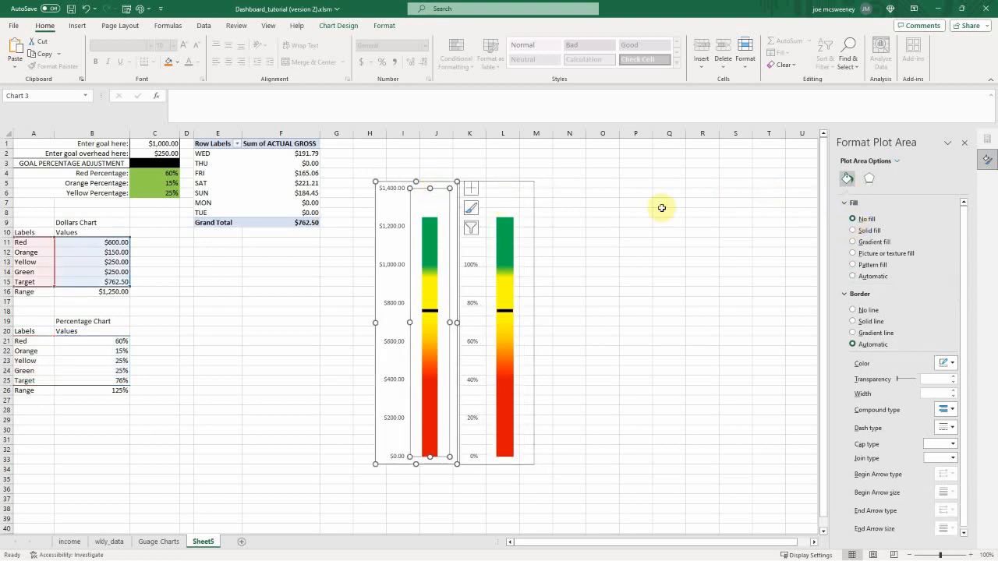
left_click(390, 204)
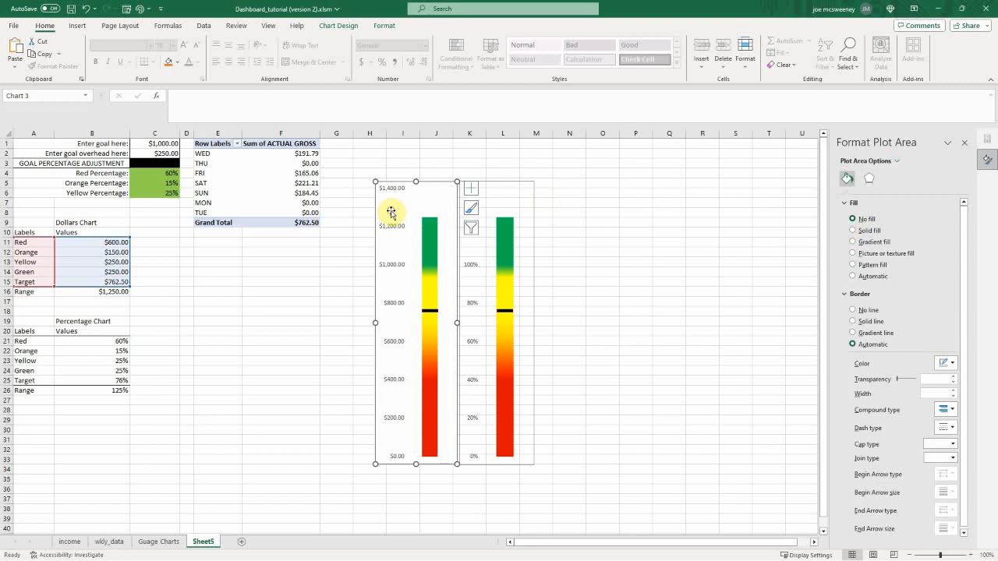
left_click(853, 220)
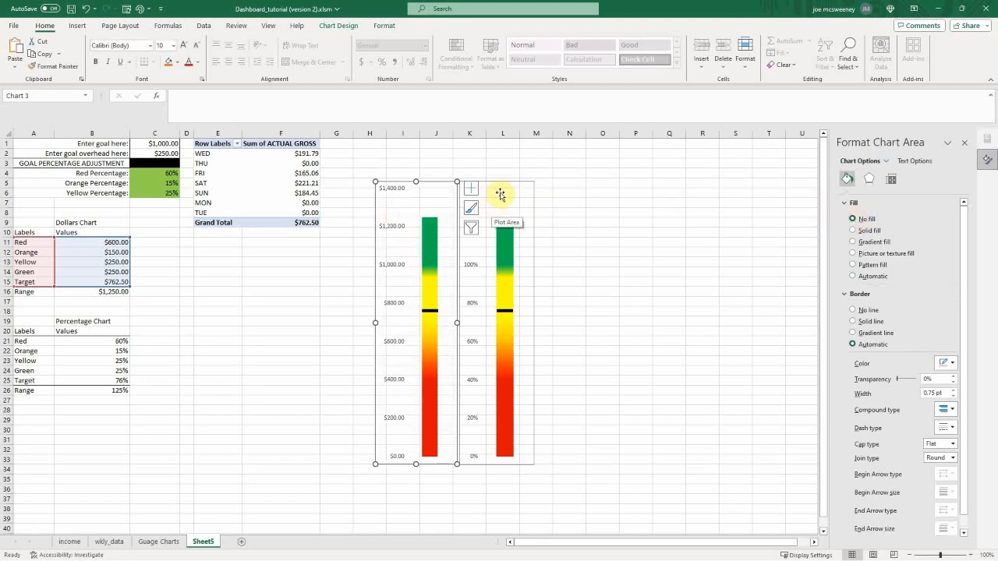
Step: Set the label position of the percentage chart's vertical axis to High so the labels sit on the column's far side
left_click(500, 194)
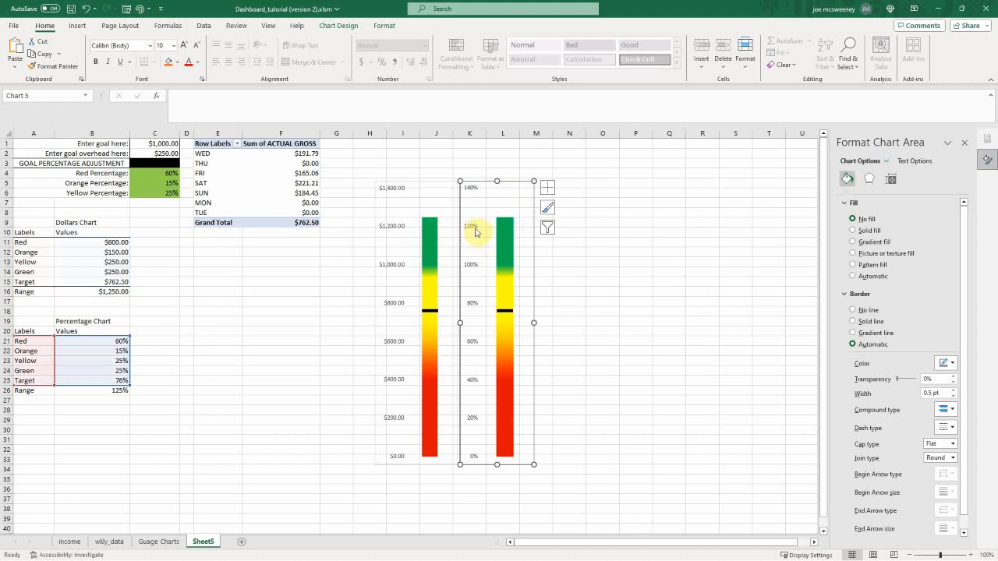
left_click(472, 223)
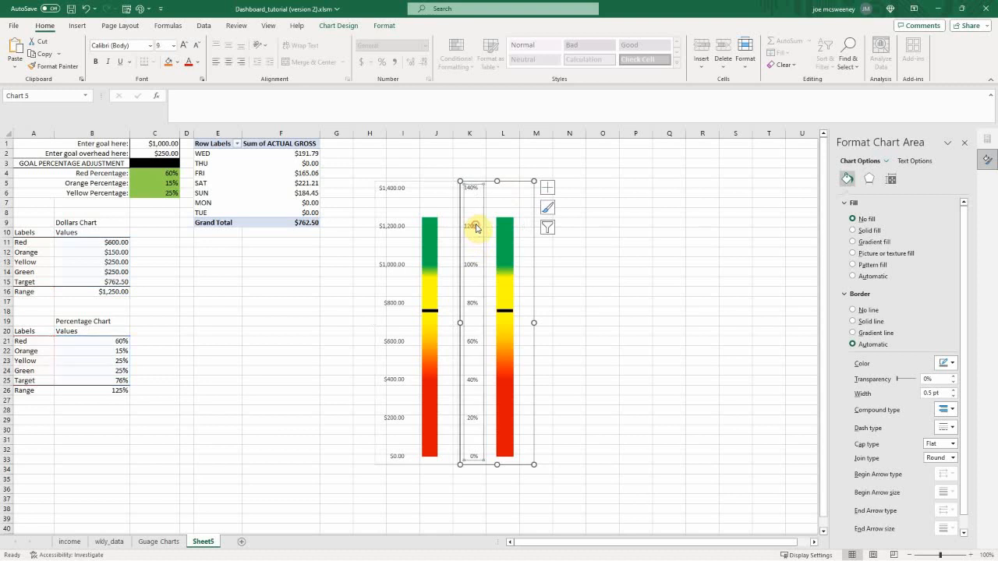
left_click(894, 180)
left_click(913, 178)
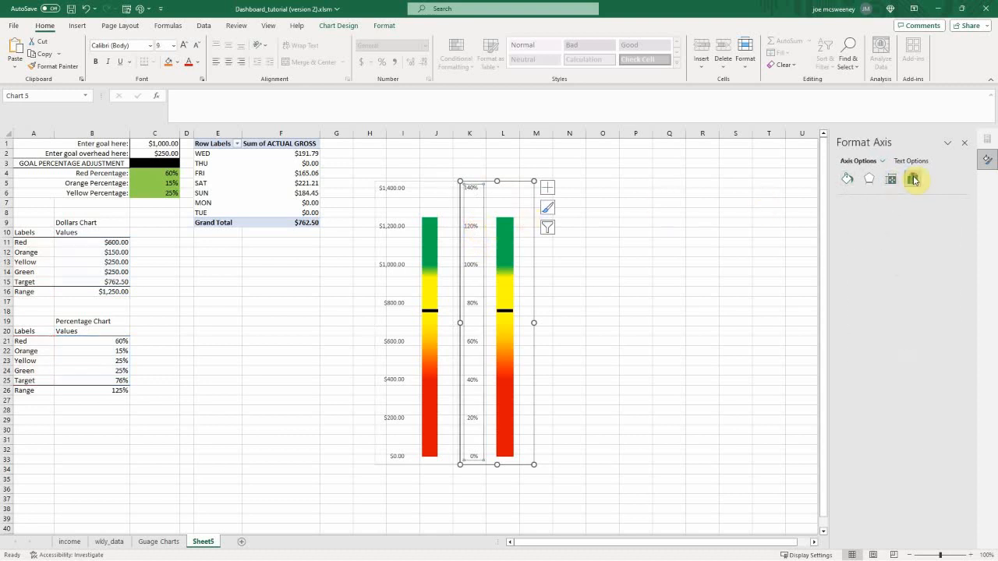
left_click(850, 232)
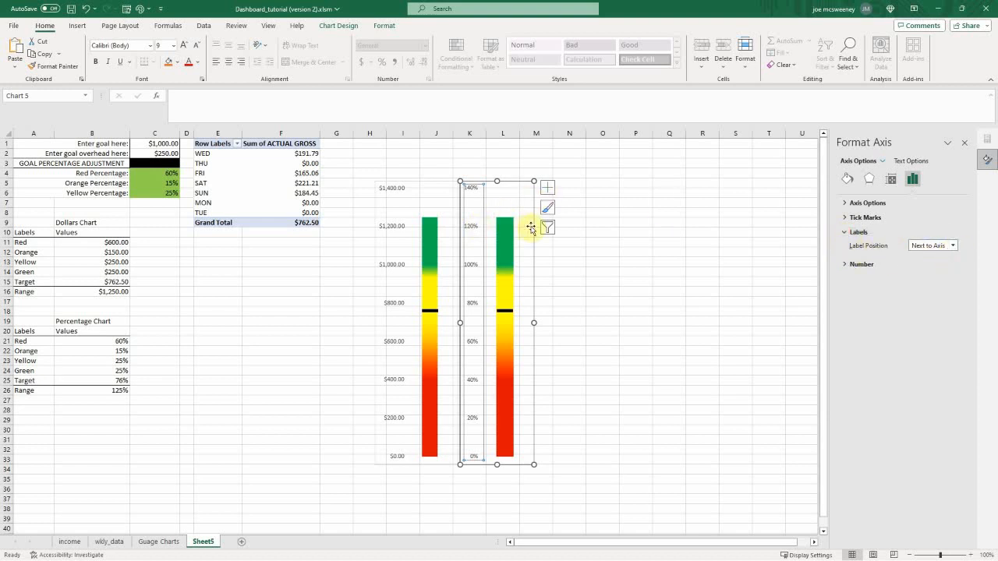
left_click(953, 247)
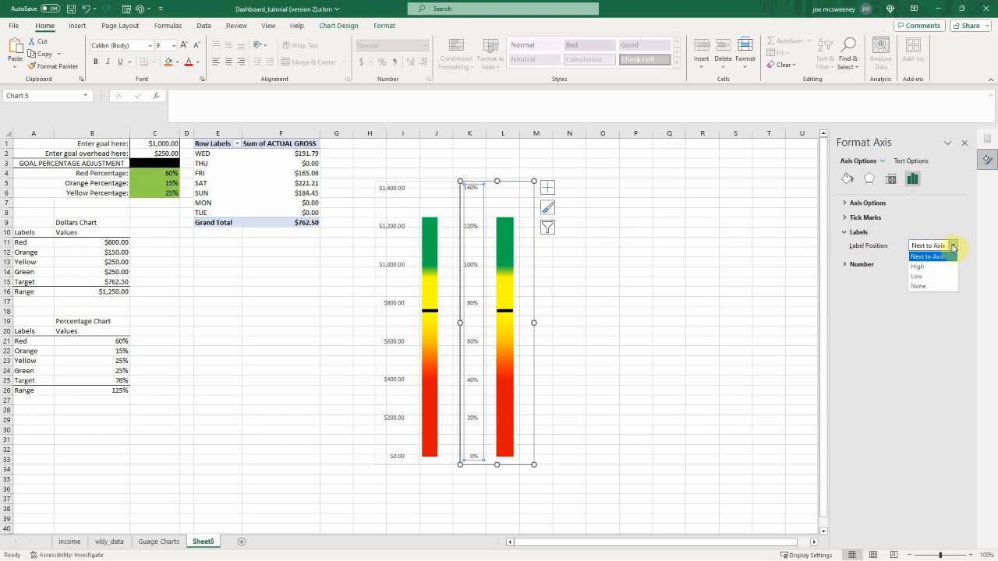
left_click(925, 261)
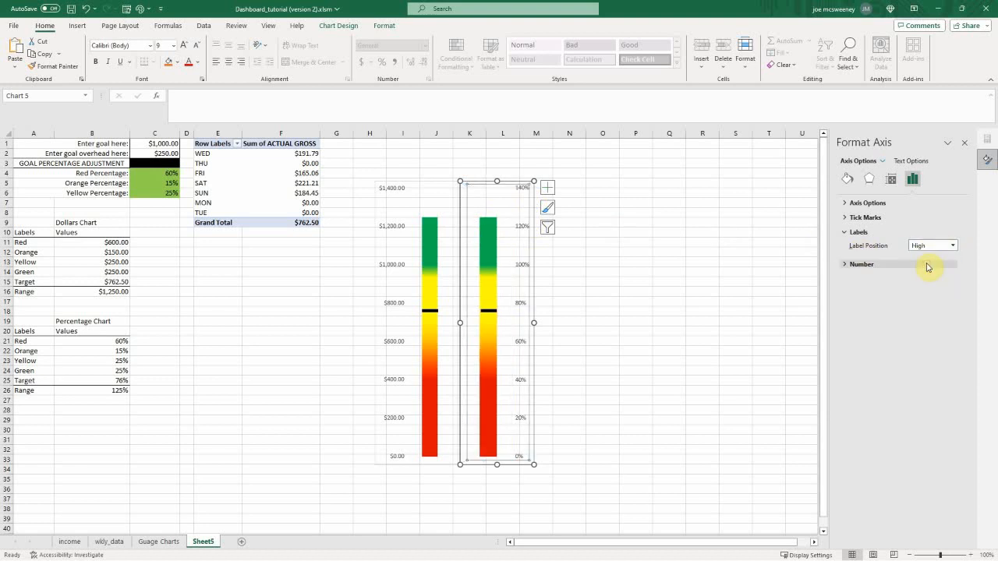
left_click(636, 192)
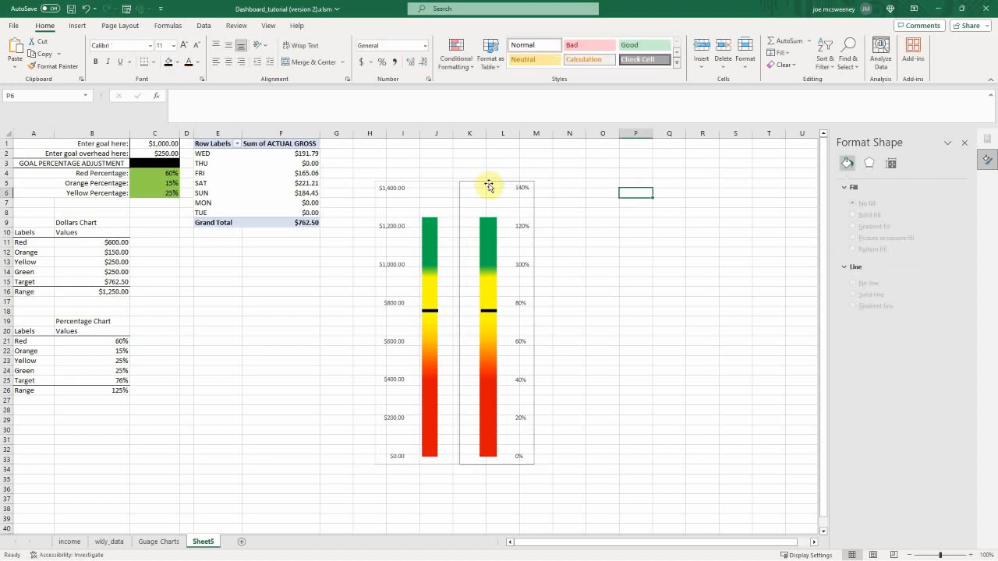
Step: Overlap the percentage chart with the Dollars chart so their coloured columns stand side by side, and group the two charts as one movable object
left_click_drag(490, 185, 455, 189)
left_click(382, 182)
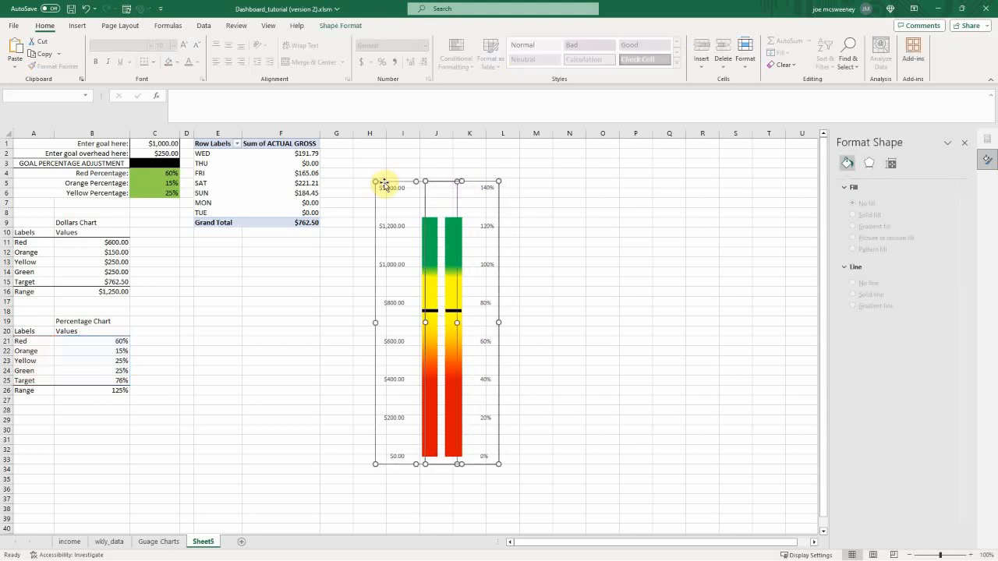
right_click(384, 184)
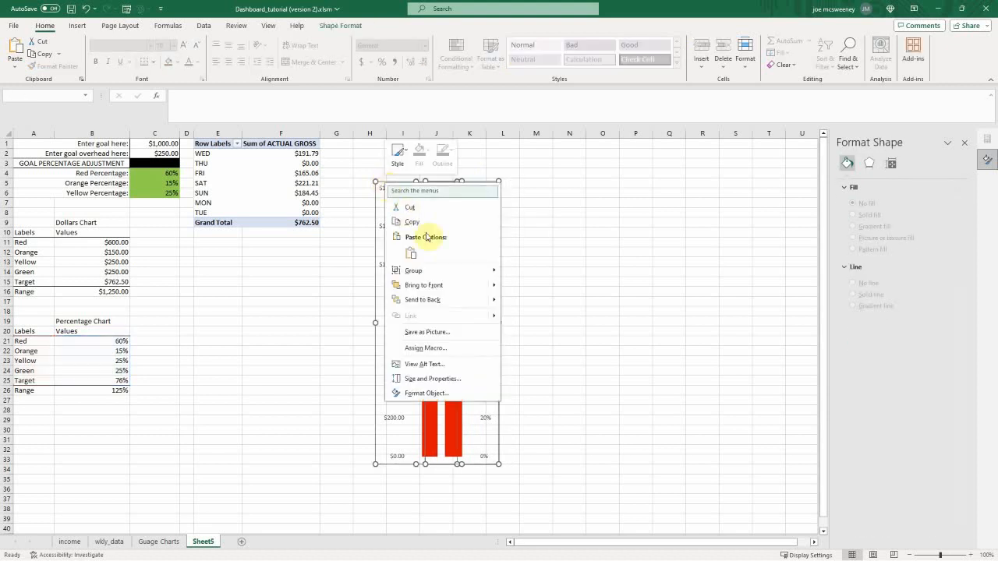
mouse_move(440, 271)
left_click(537, 271)
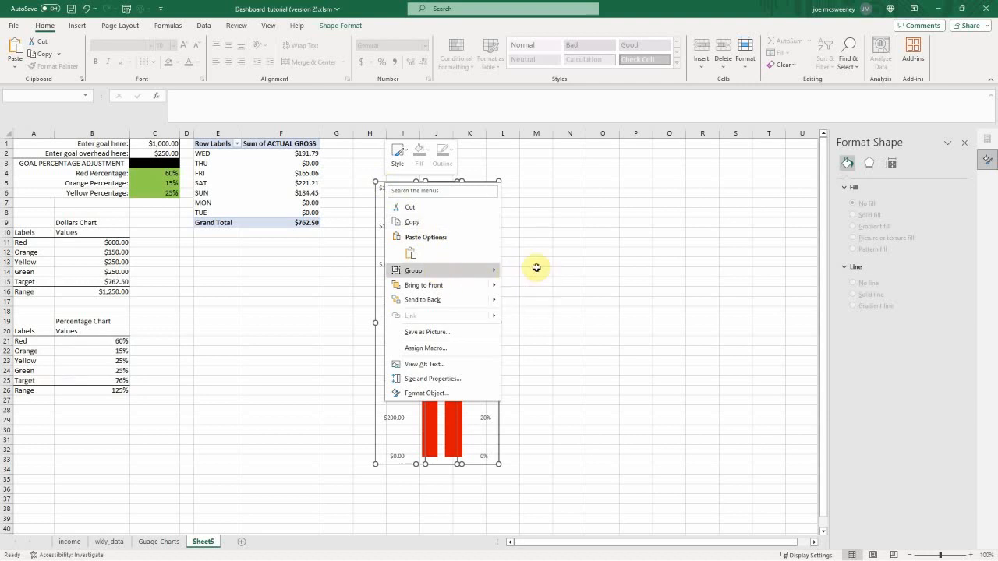
left_click_drag(380, 179, 404, 182)
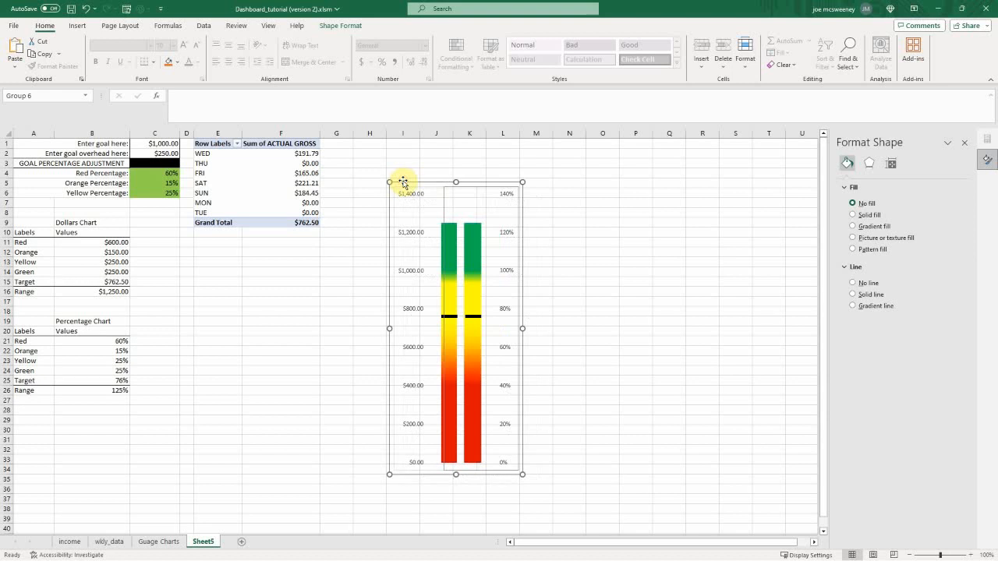